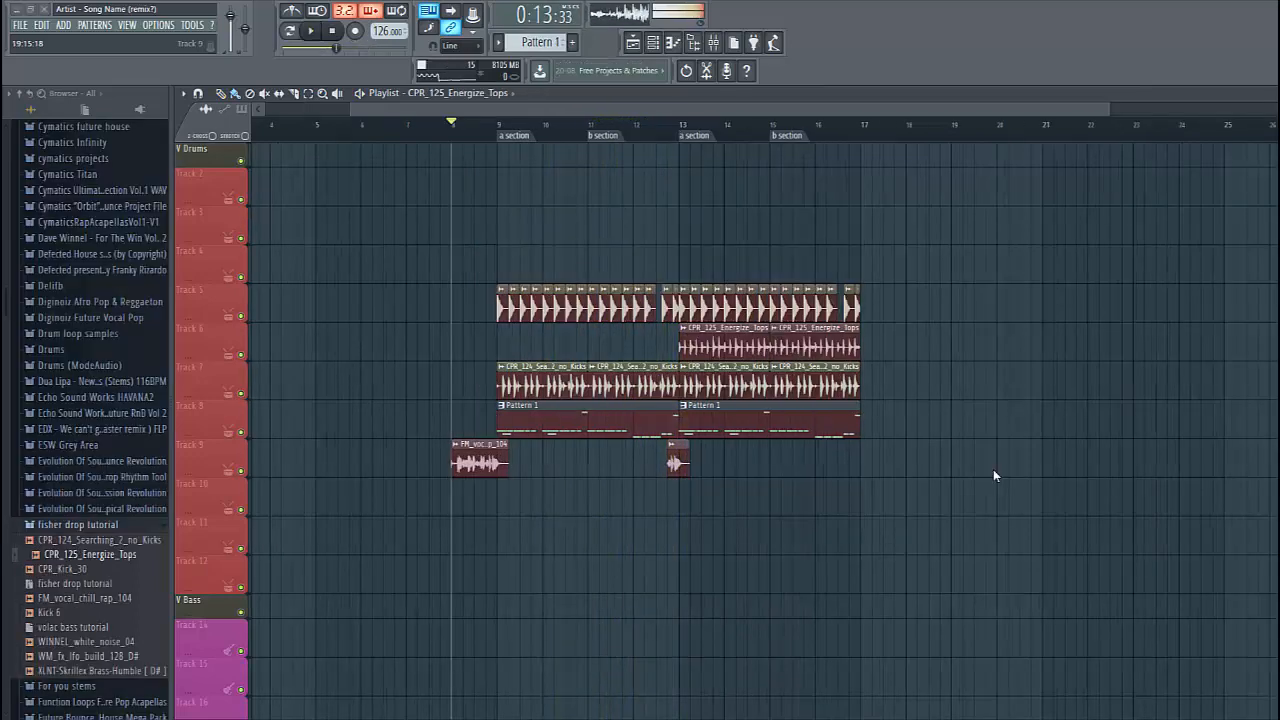
Step: Play back the existing drop arrangement in the playlist and stop it
key("space")
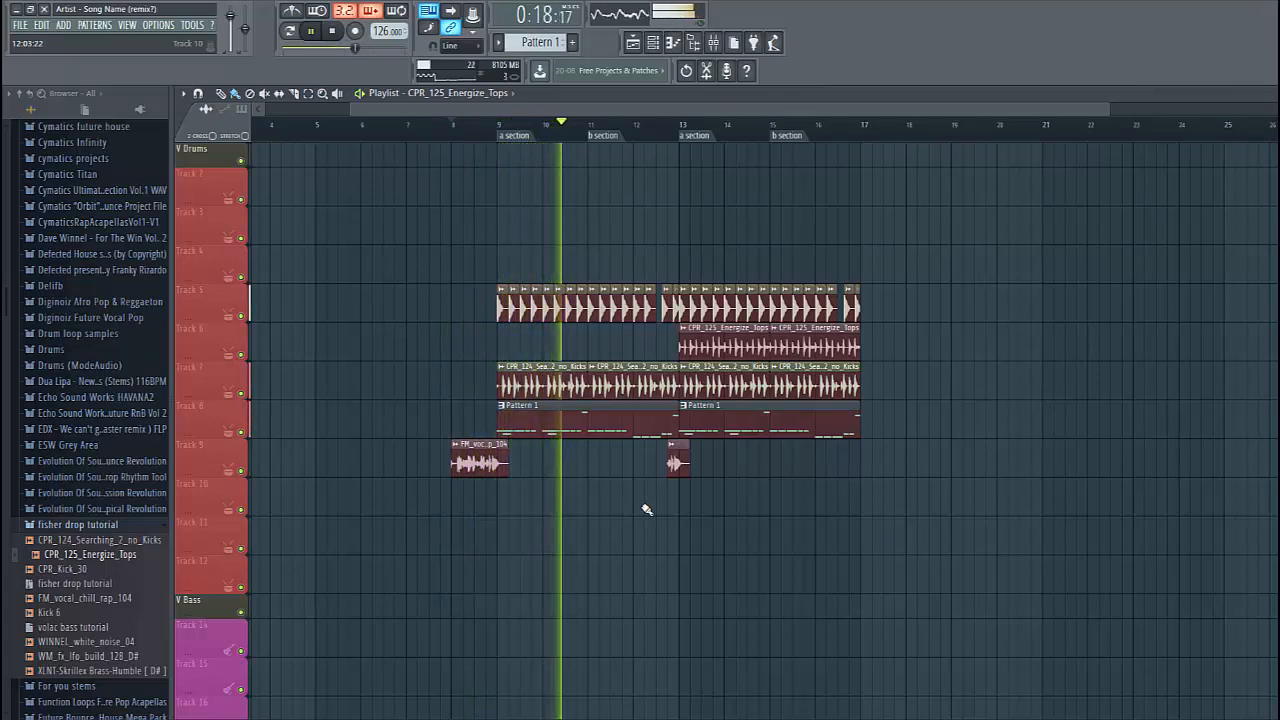
key("space")
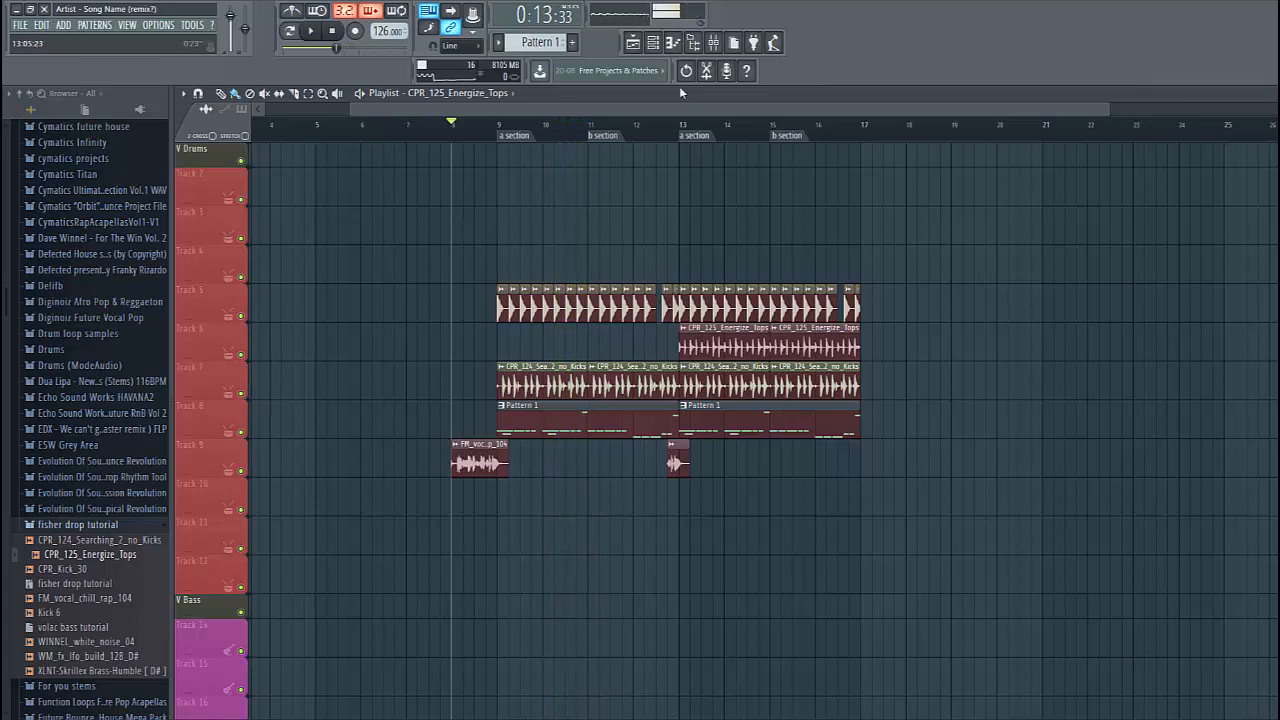
Step: Clone the Serum channel in the channel rack and switch to the empty Pattern 3
left_click(652, 42)
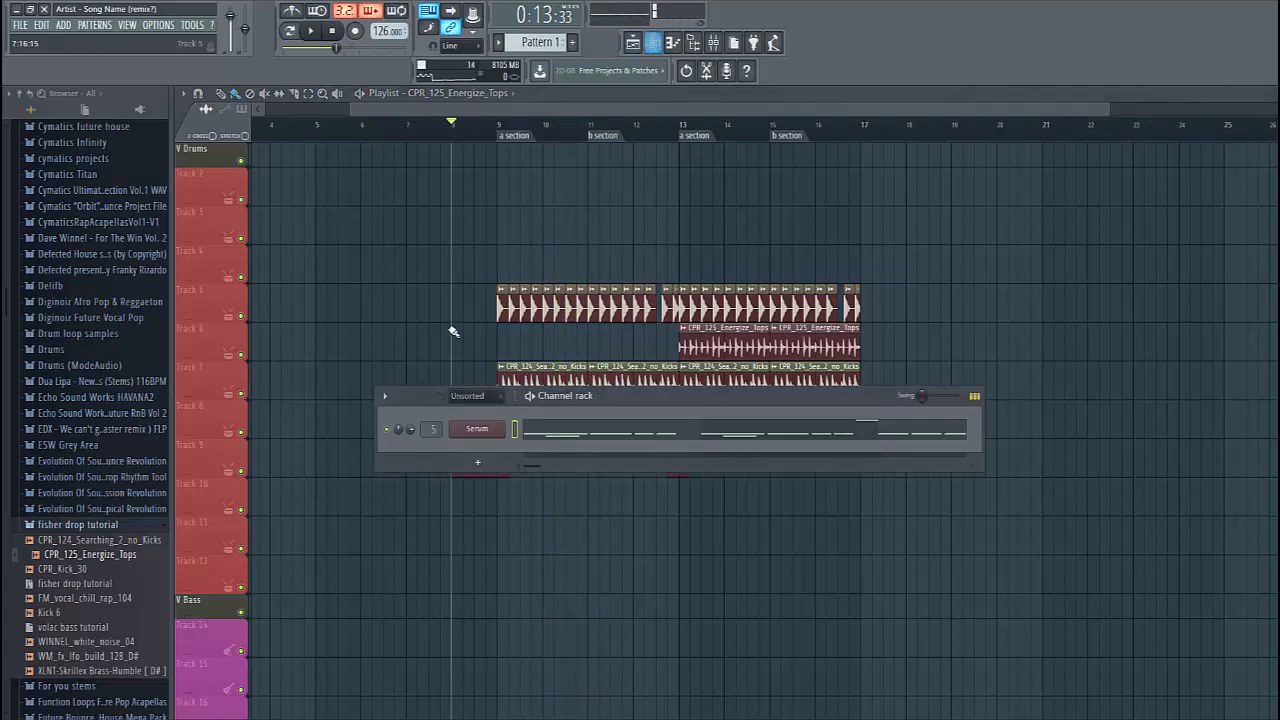
right_click(498, 434)
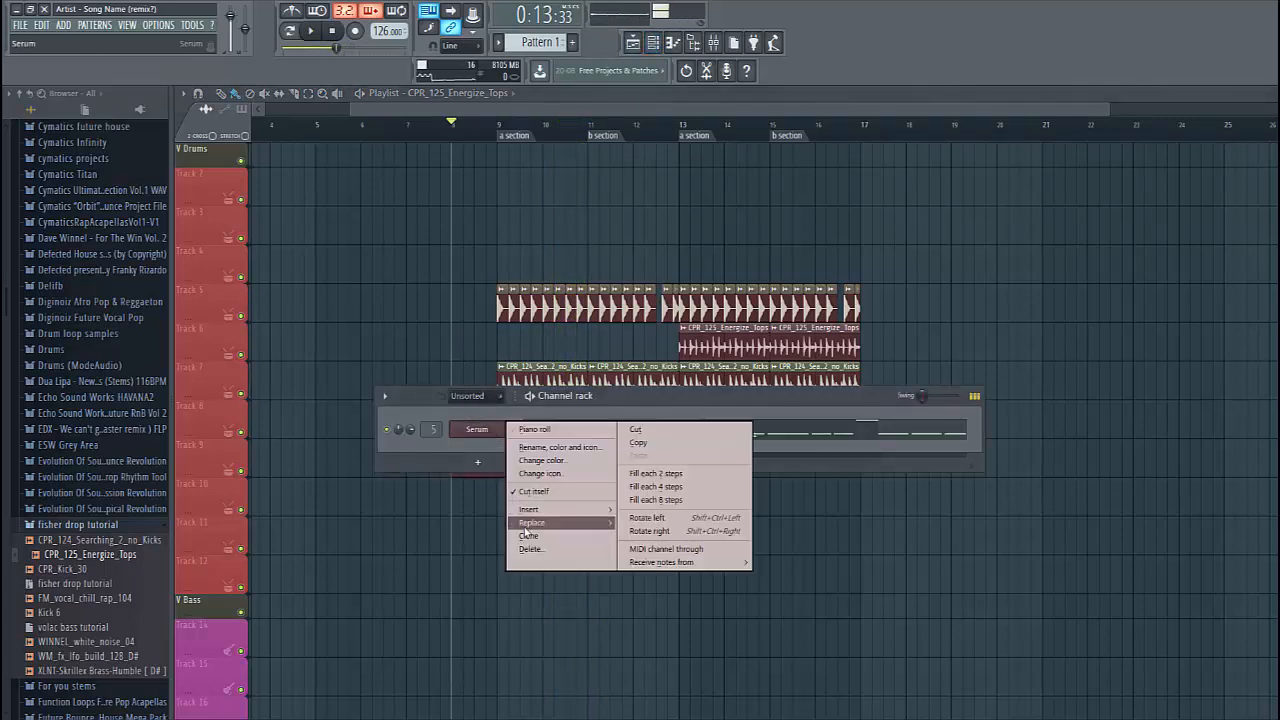
left_click(530, 537)
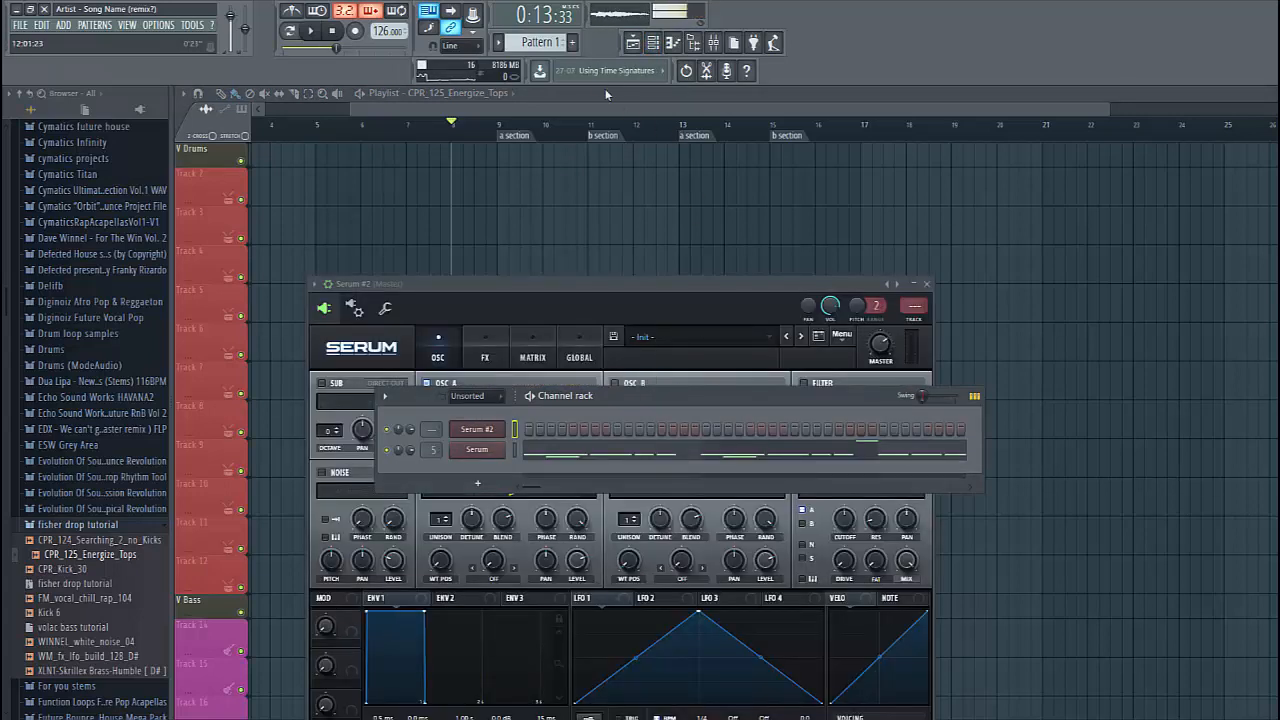
left_click(573, 44)
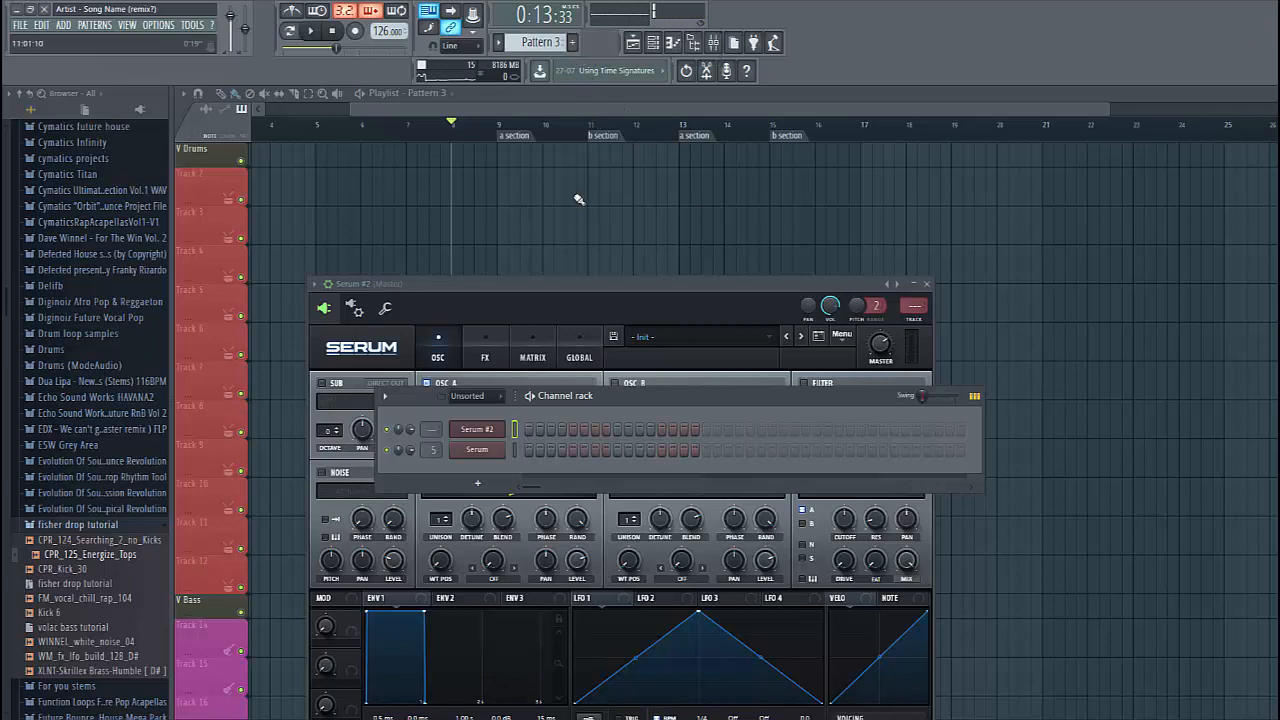
Step: Open the piano roll of the Serum #2 channel and place a G5 note at the start of bar 1
right_click(500, 422)
left_click(523, 427)
left_click(255, 318)
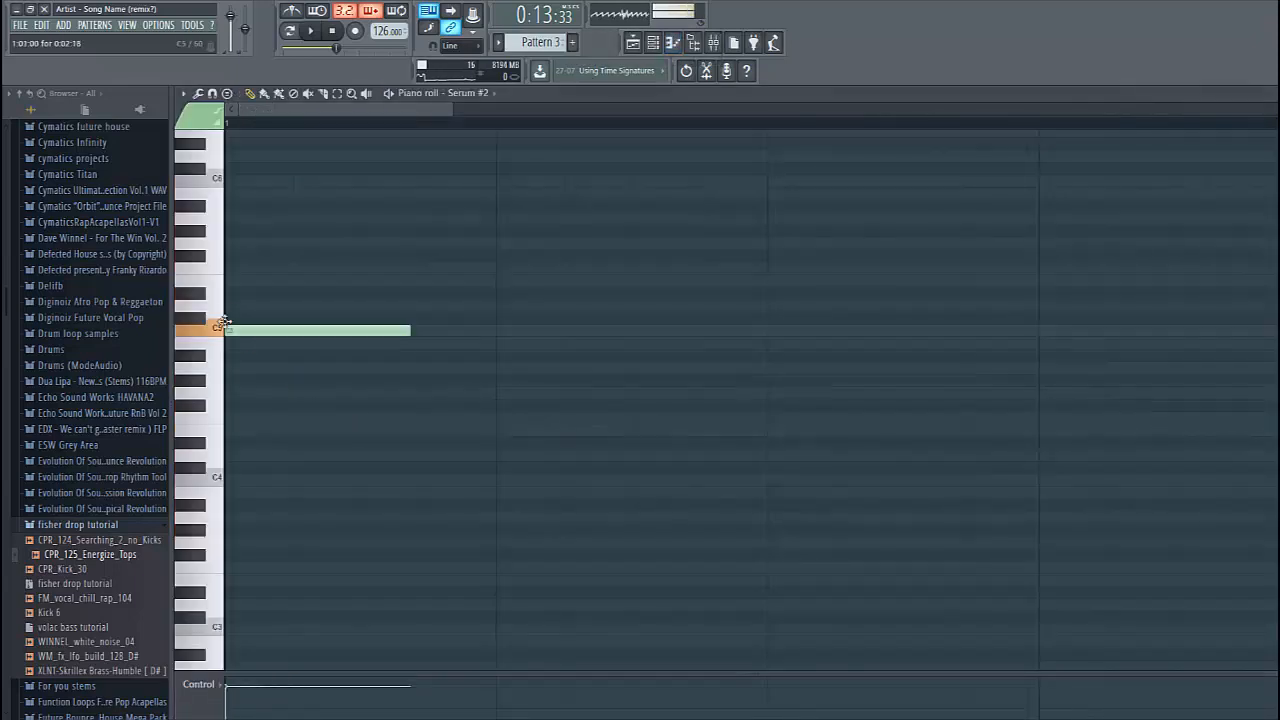
left_click_drag(280, 320, 240, 246)
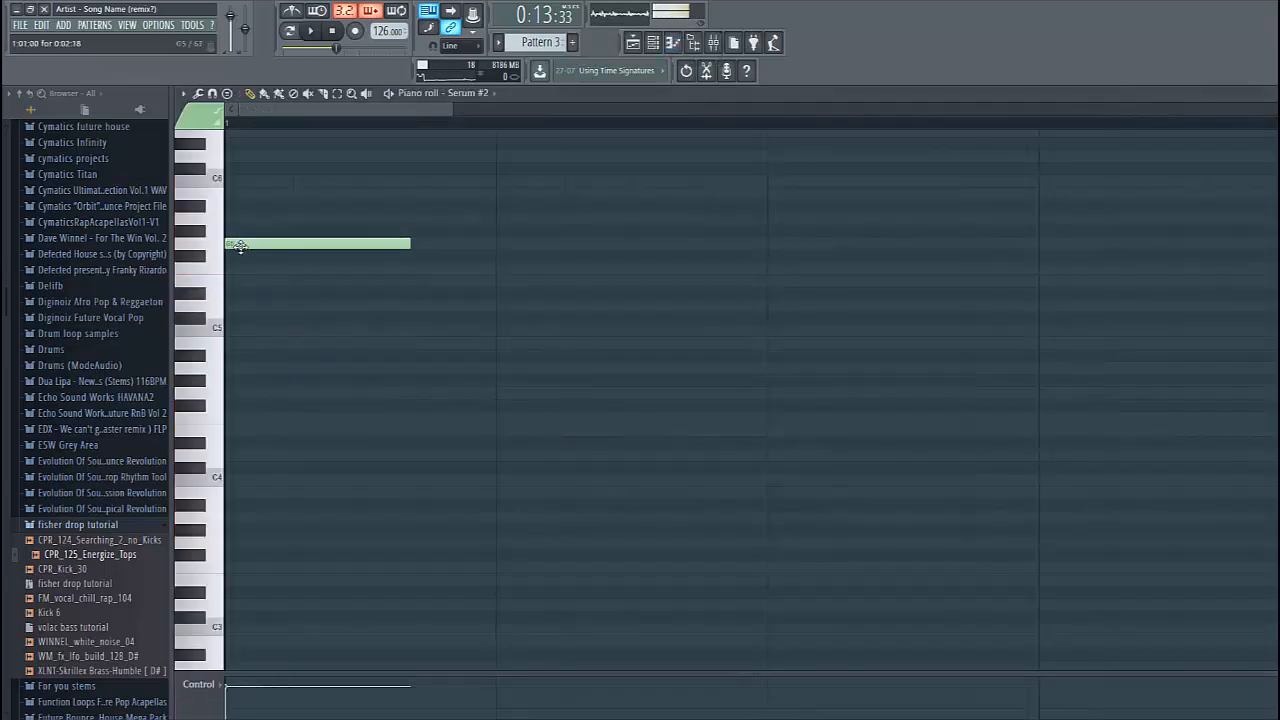
Step: Transpose the note down to F4 and lengthen it to about two and a half beats
key("shift+Up")
key("shift+Up")
key("shift+Down")
key("shift+Down")
key("shift+Down")
key("shift+Down")
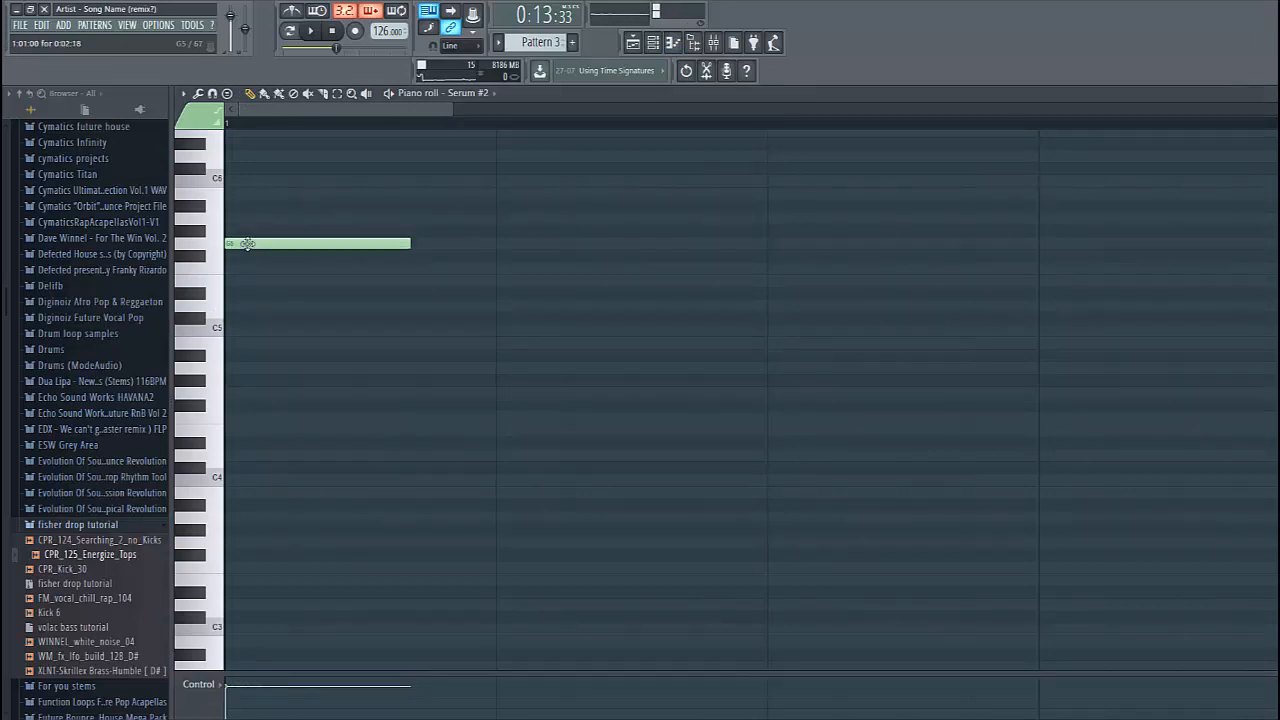
key("ctrl+Down")
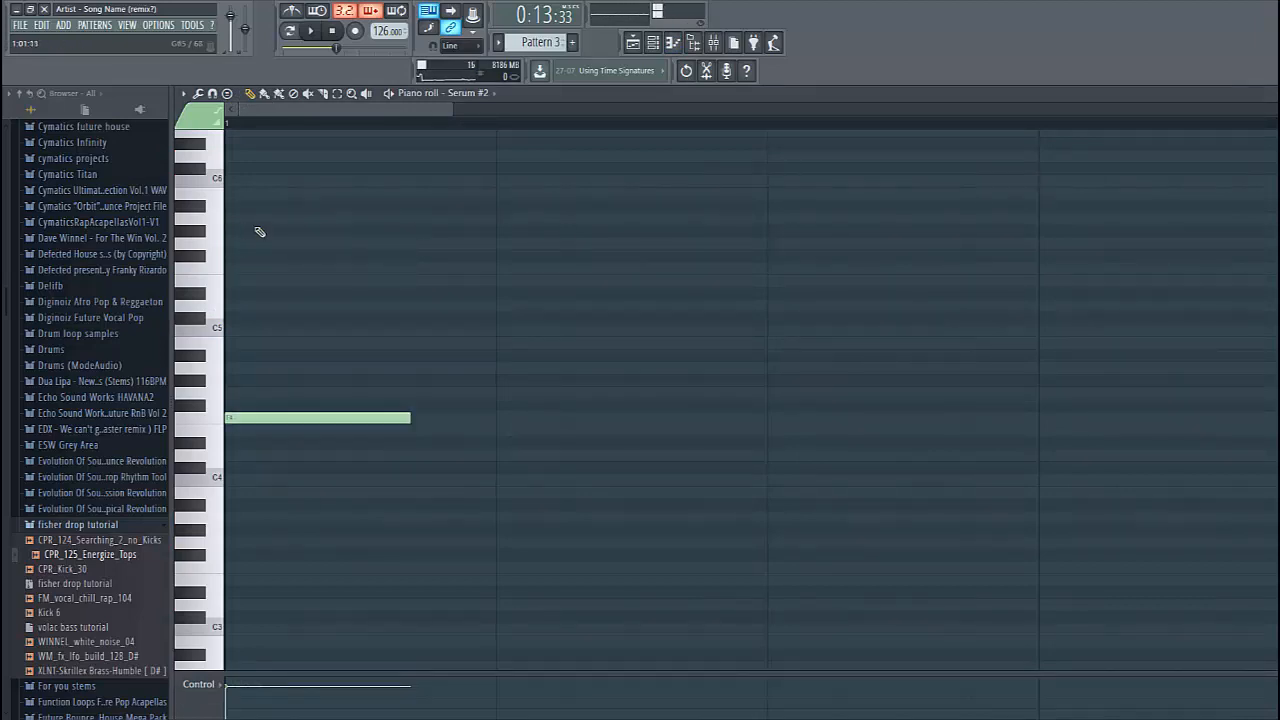
scroll(275, 340, "down", 3)
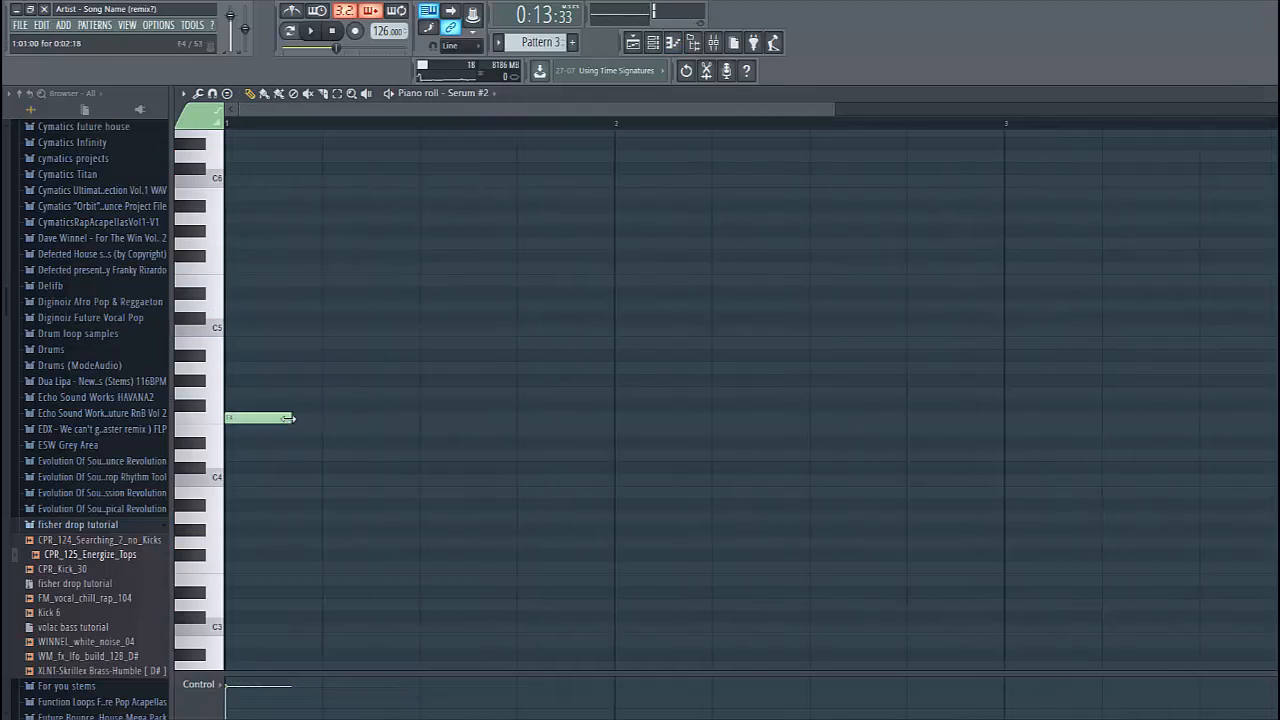
left_click_drag(288, 418, 419, 424)
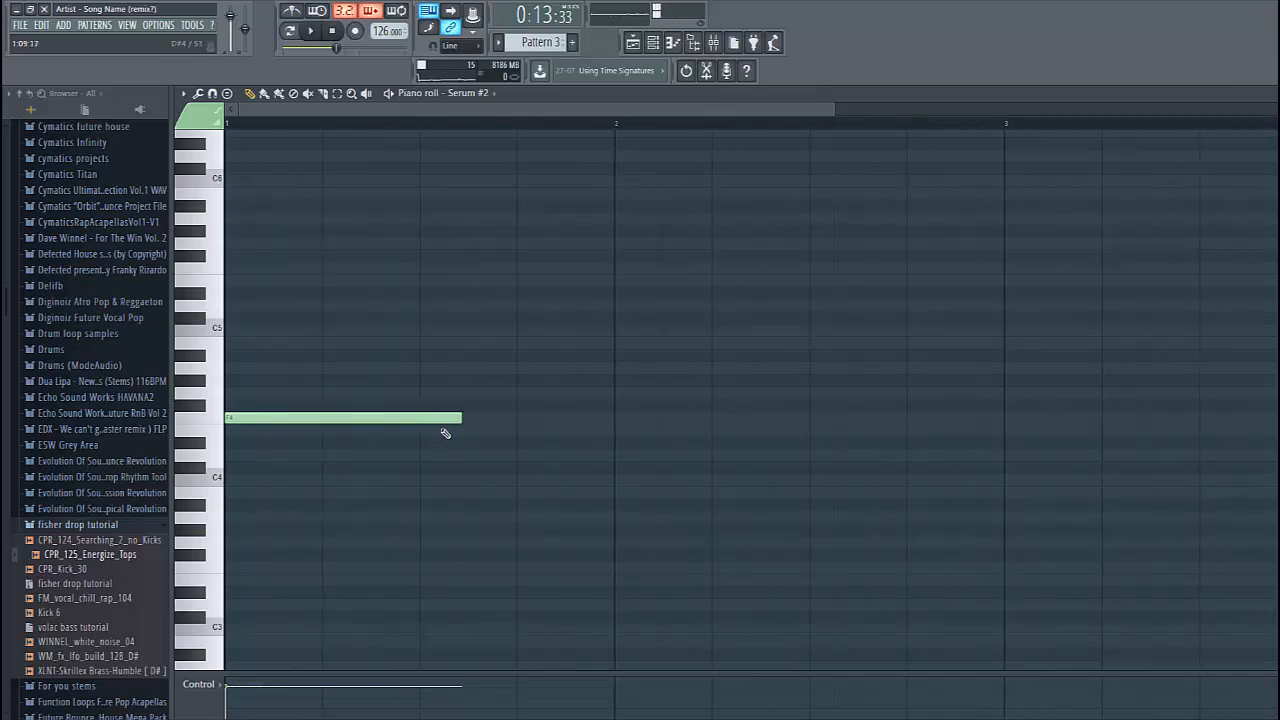
Step: Bring up the Serum #2 synth and load the DirtySaw wavetable into oscillator A
left_click(652, 43)
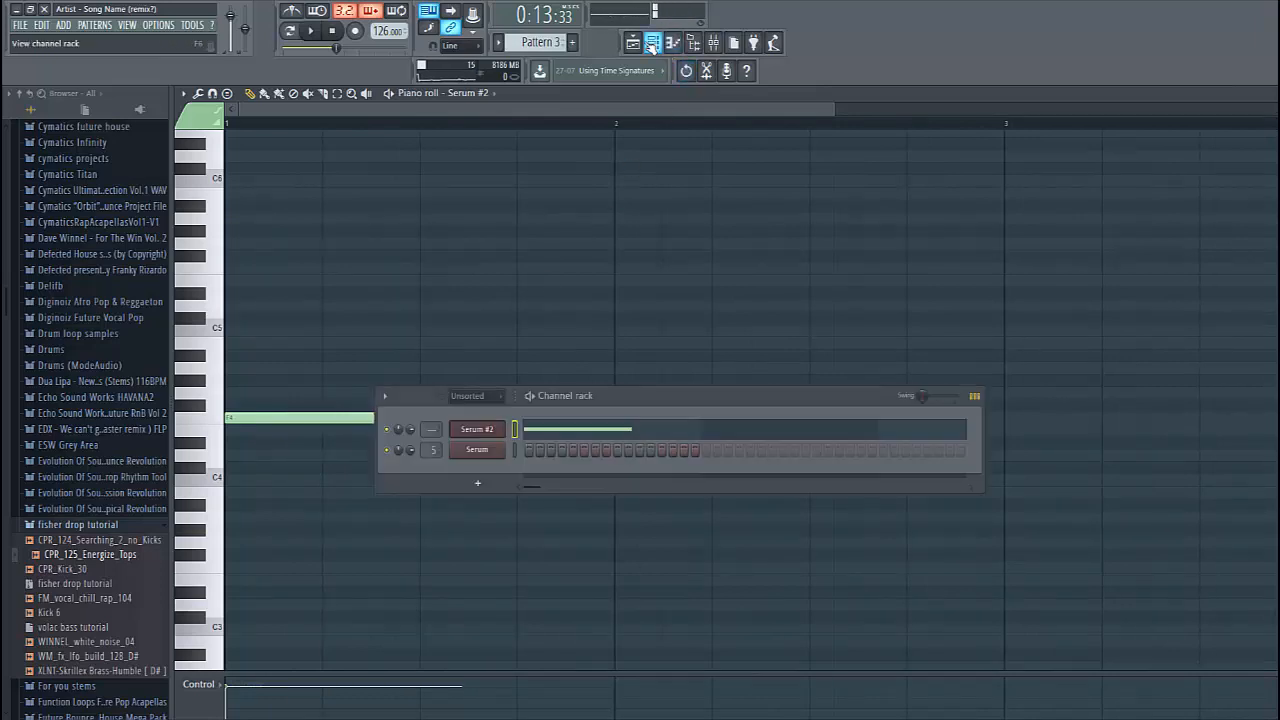
left_click(476, 433)
left_click_drag(538, 296, 542, 257)
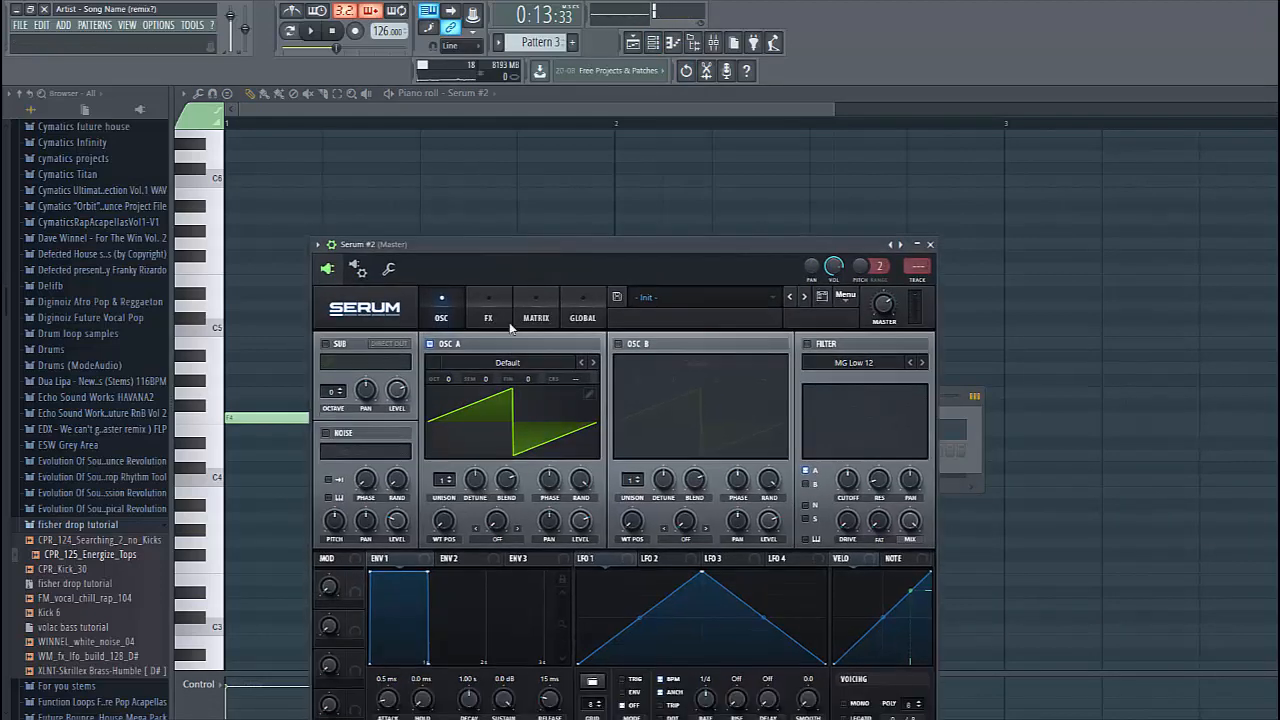
left_click(489, 367)
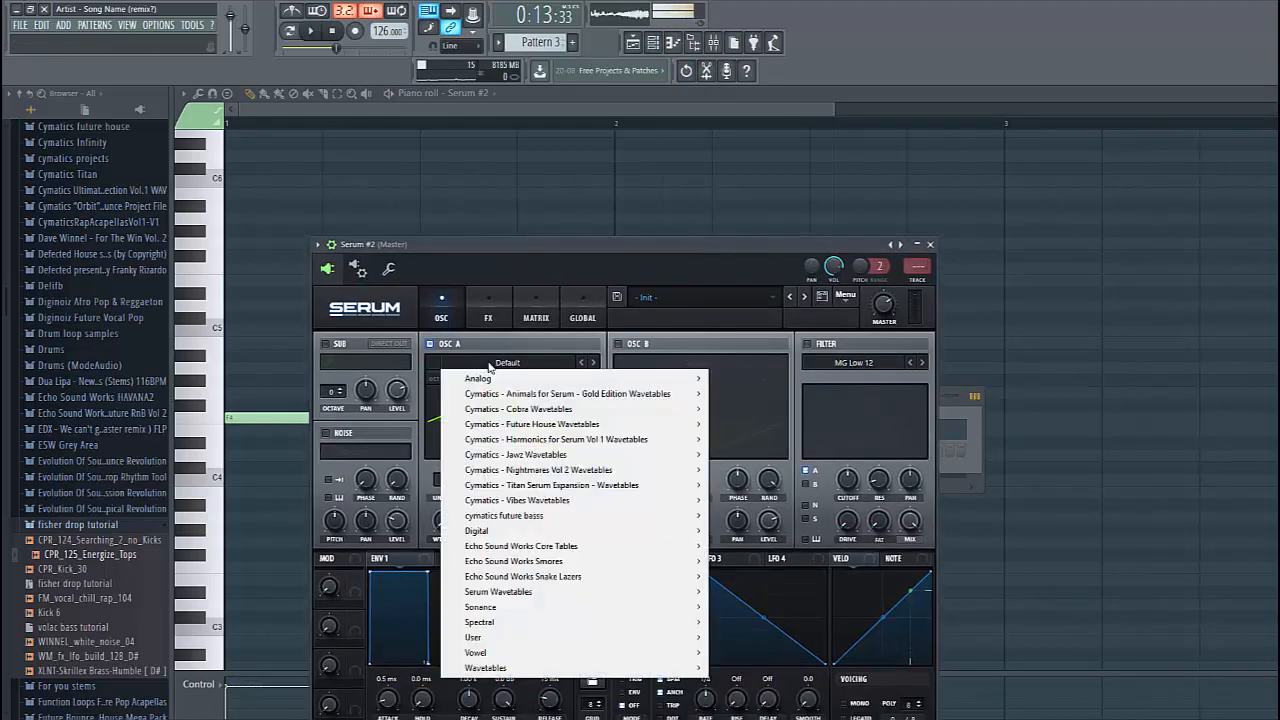
mouse_move(648, 430)
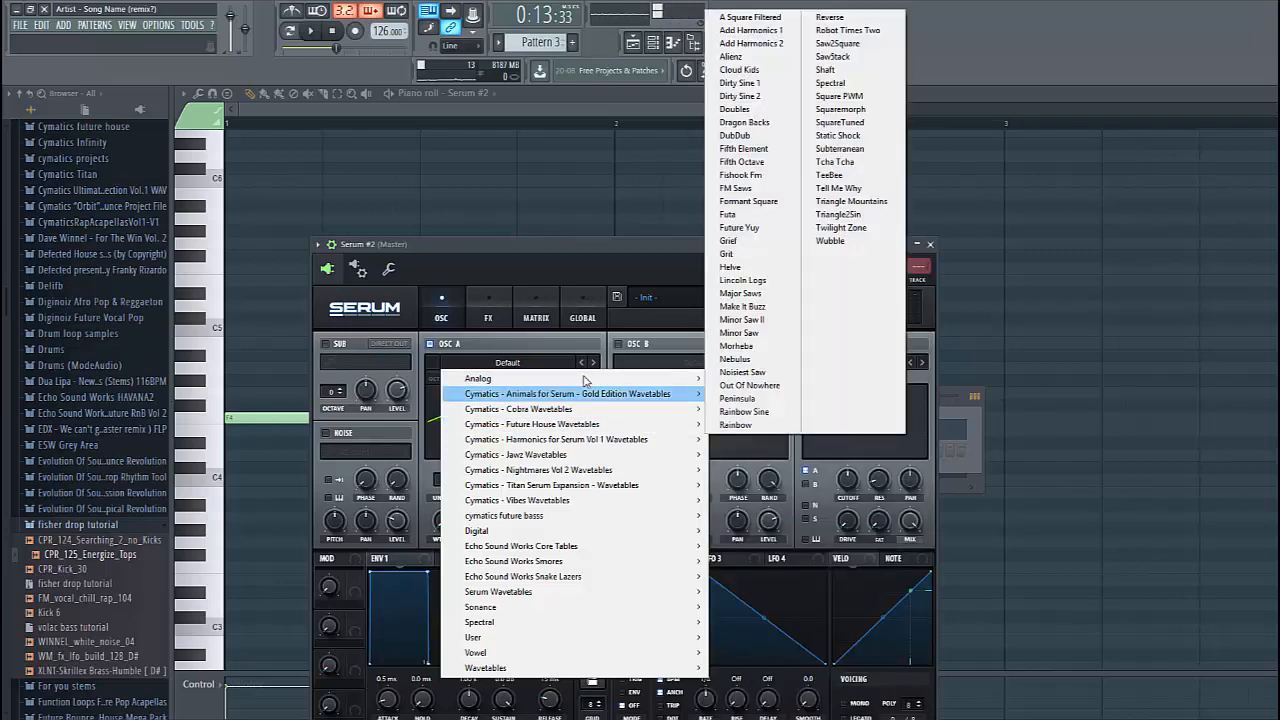
mouse_move(560, 530)
left_click(726, 191)
left_click_drag(630, 259, 637, 216)
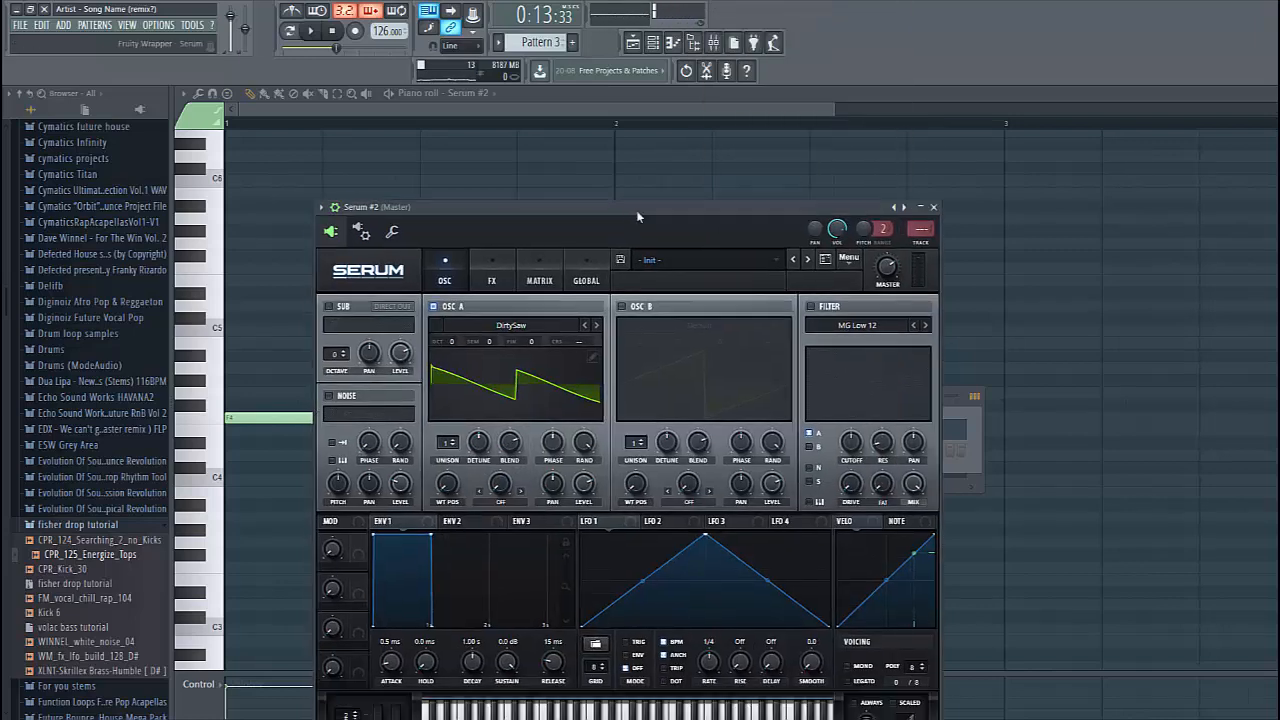
Step: With the pattern looping, set oscillator A's octave to -2 and its warp to Sync (Window 1/2) at 2.27
left_click_drag(457, 343, 450, 374)
left_click(291, 32)
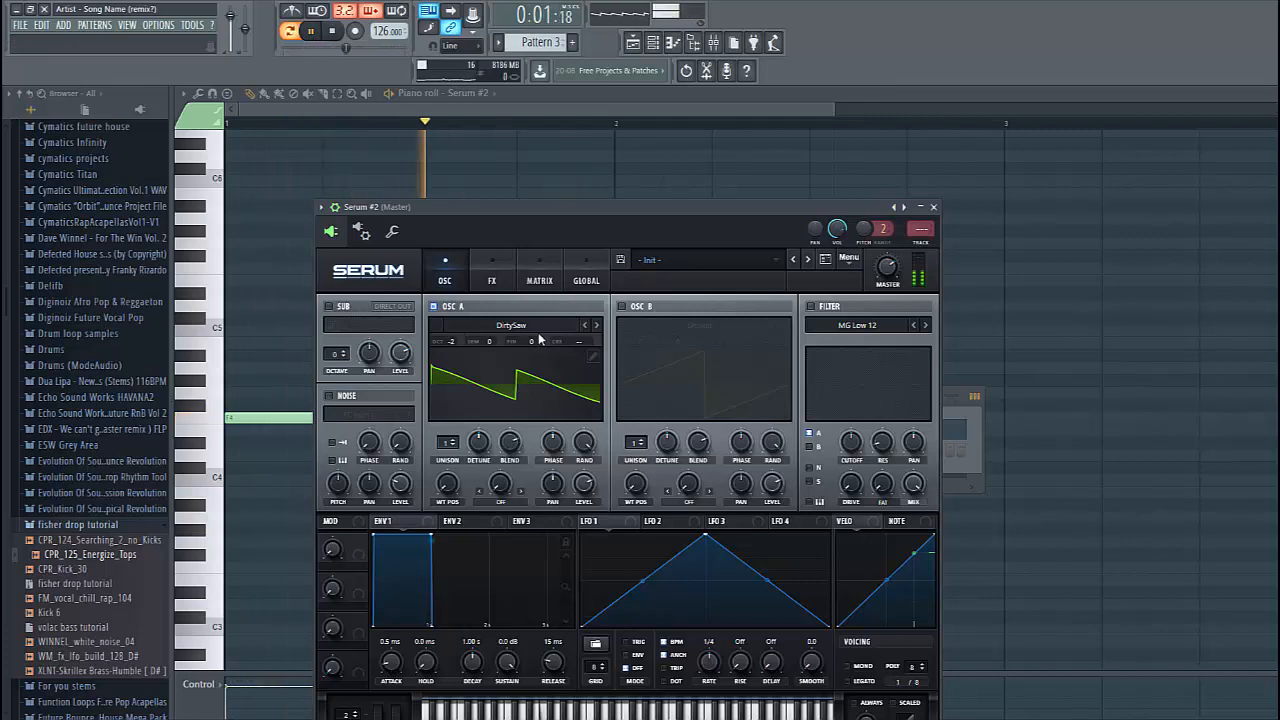
left_click(578, 341)
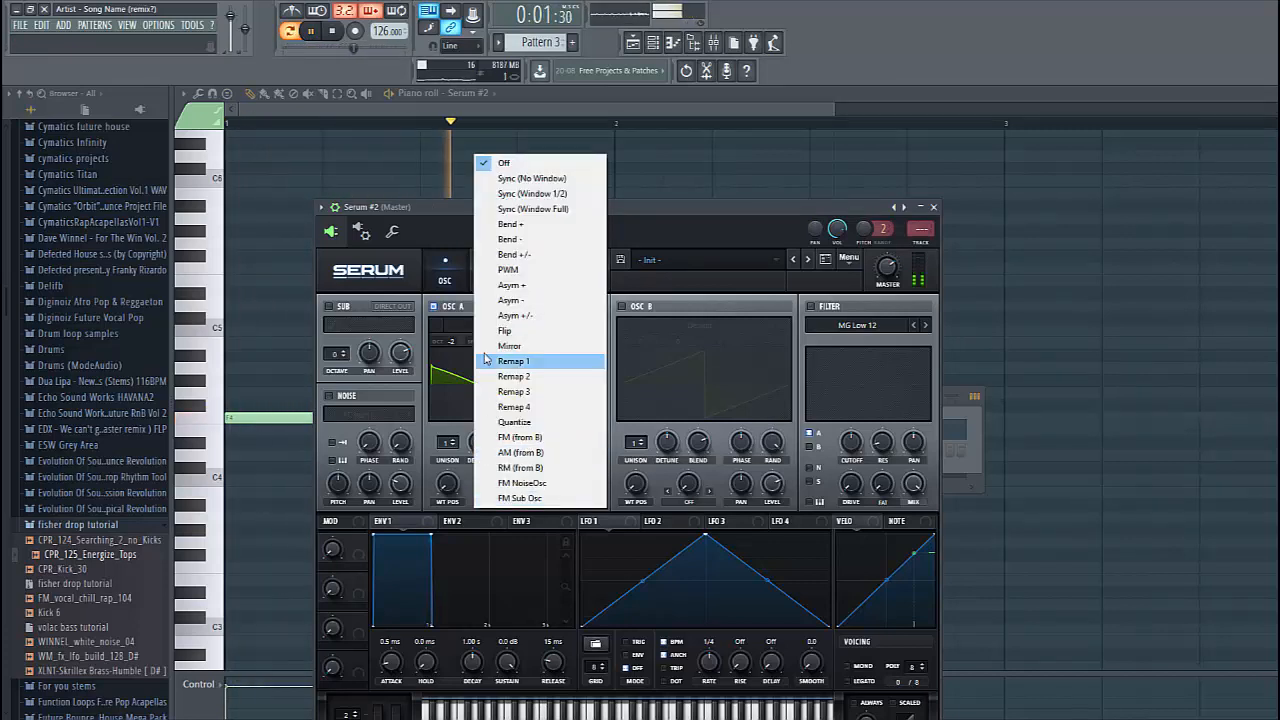
left_click(532, 193)
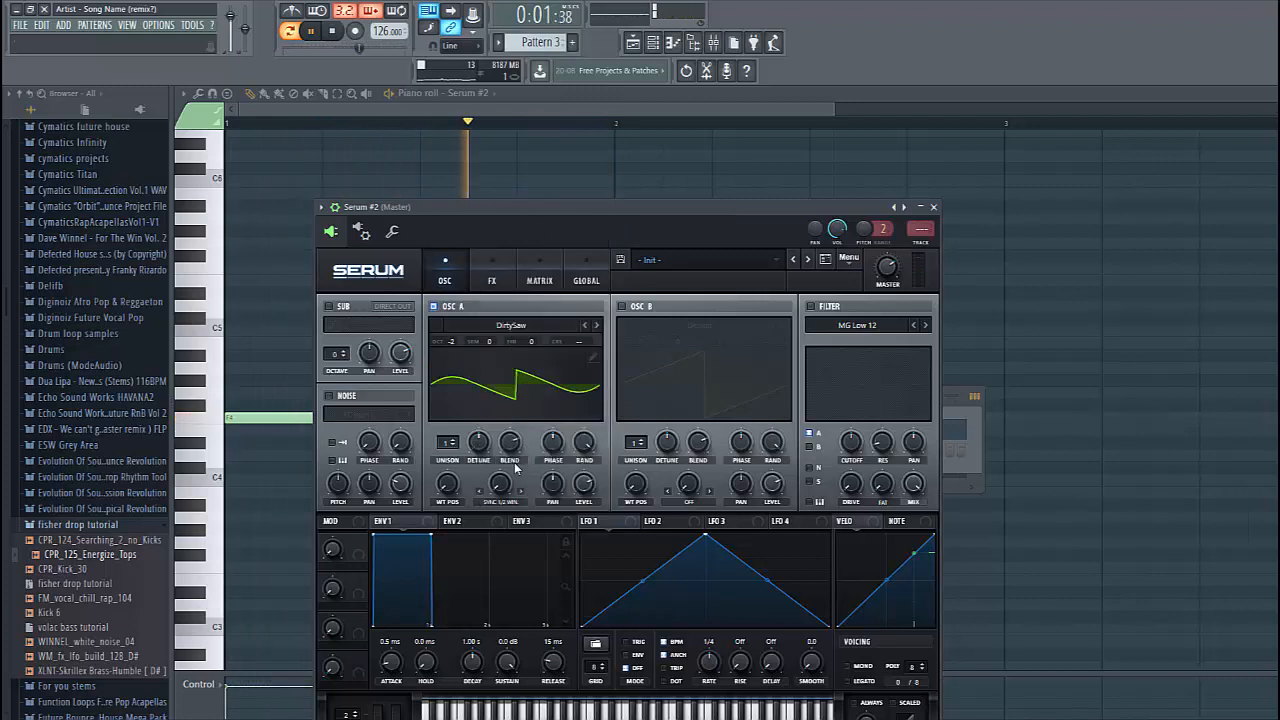
left_click_drag(513, 457, 517, 425)
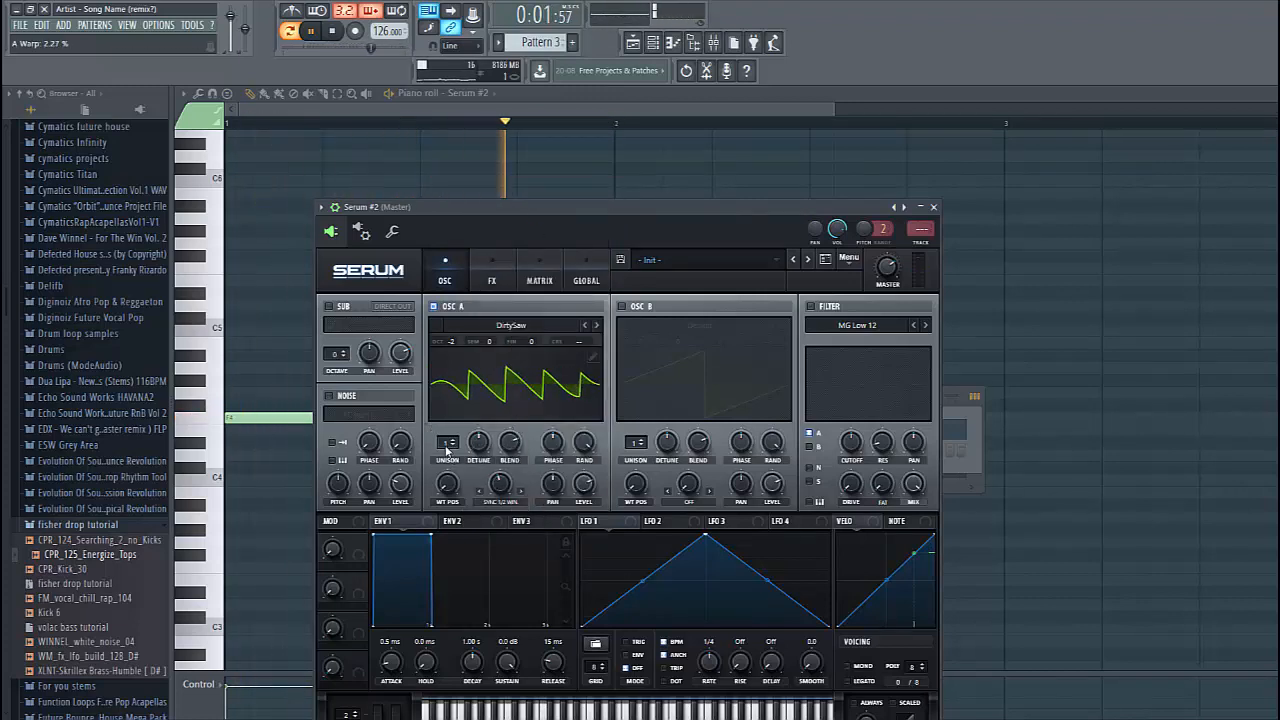
Step: Set oscillator A's unison to 16 voices and its detune to 0.05
left_click_drag(447, 449, 434, 243)
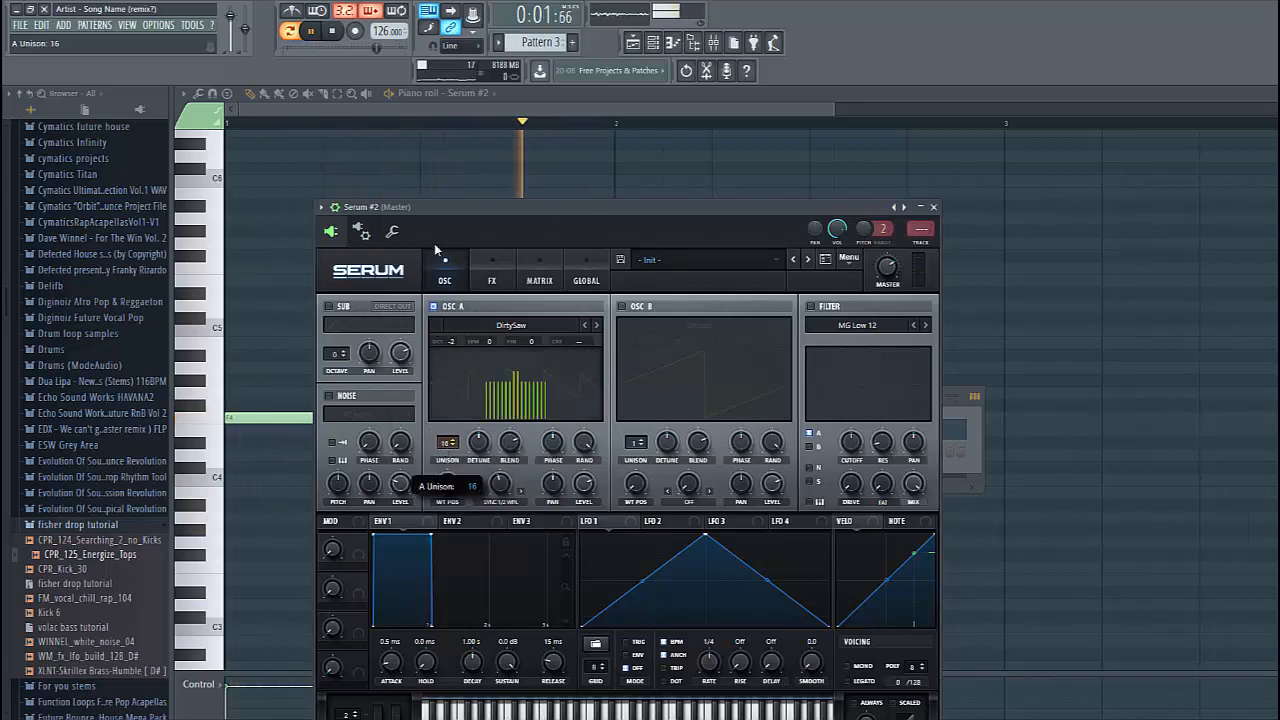
left_click_drag(478, 443, 460, 460)
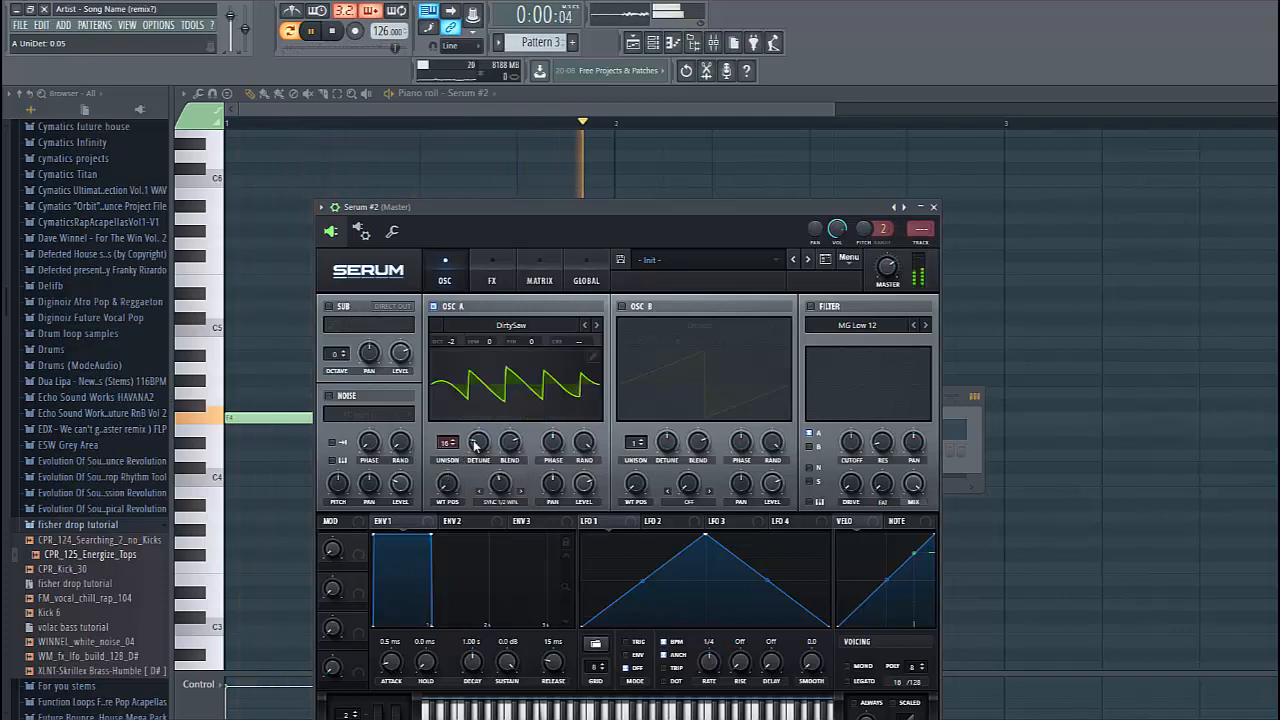
Step: Enable oscillator B and load the Basic Shapes wavetable from the Analog category
left_click(621, 307)
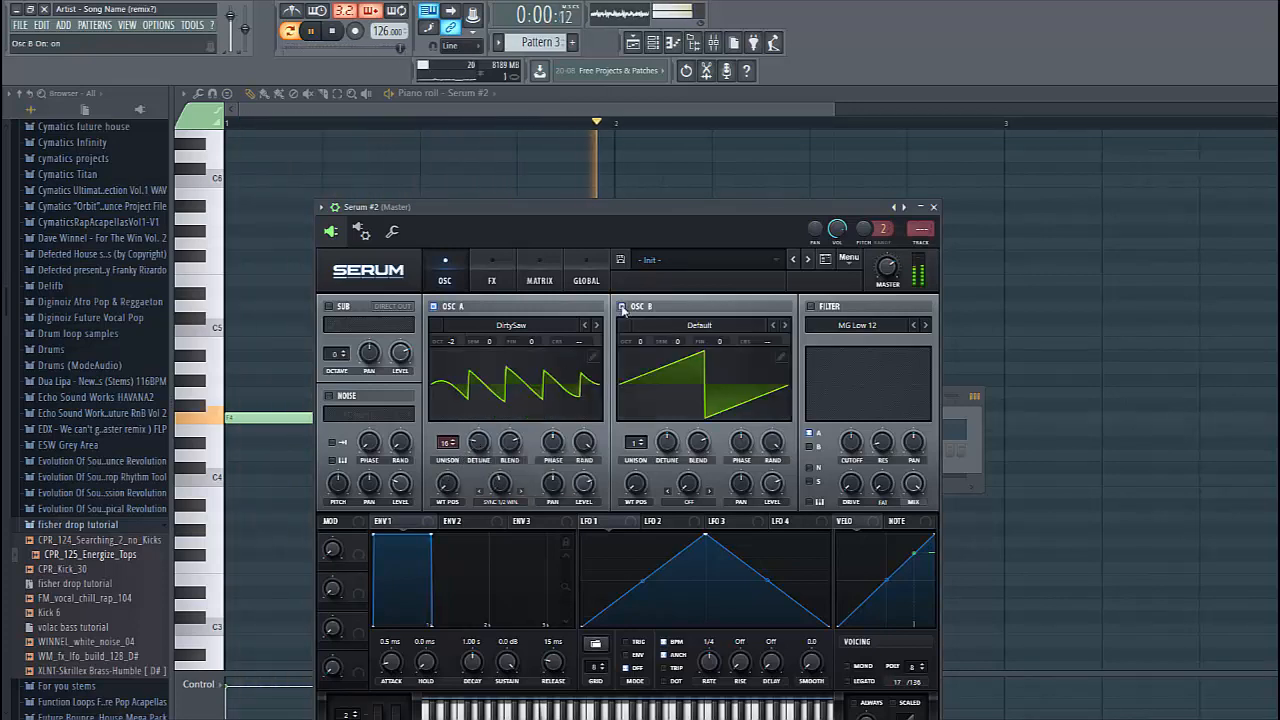
left_click(621, 307)
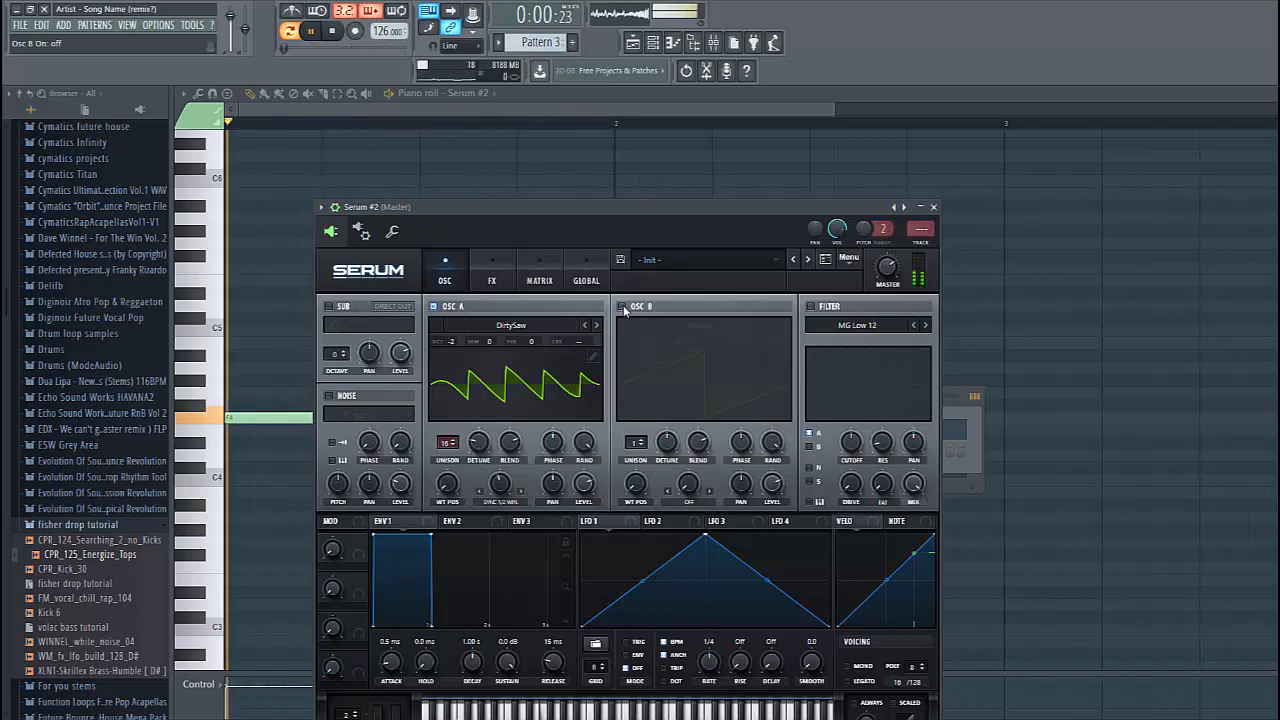
left_click(622, 307)
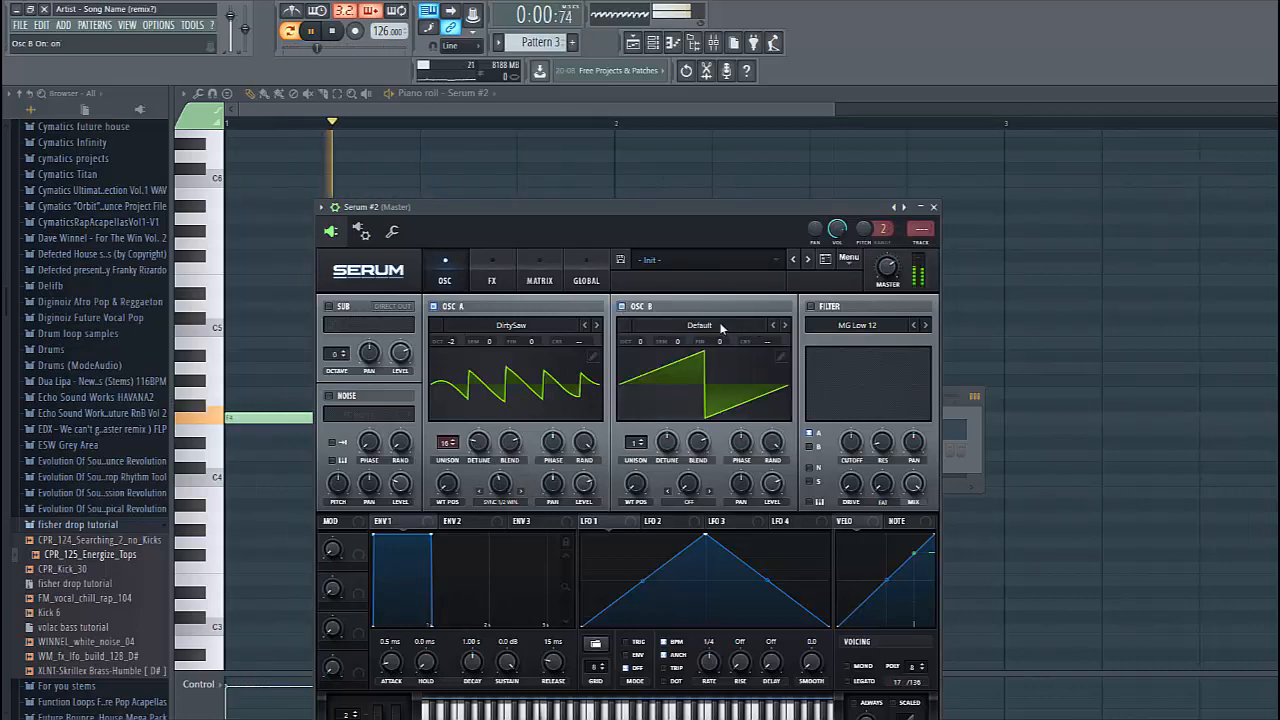
left_click(720, 328)
mouse_move(850, 341)
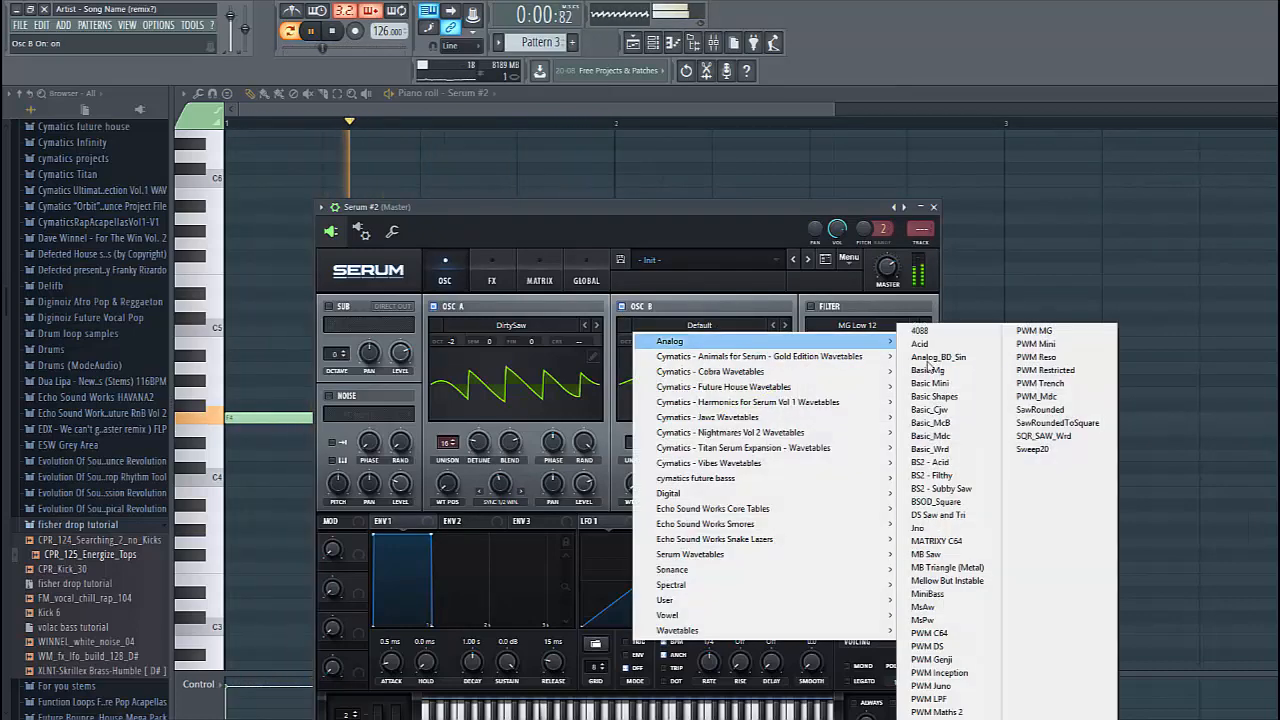
left_click(934, 396)
Step: Set oscillator B's wavetable position to 4, a square wave, and its octave to -2
left_click_drag(656, 375, 656, 411)
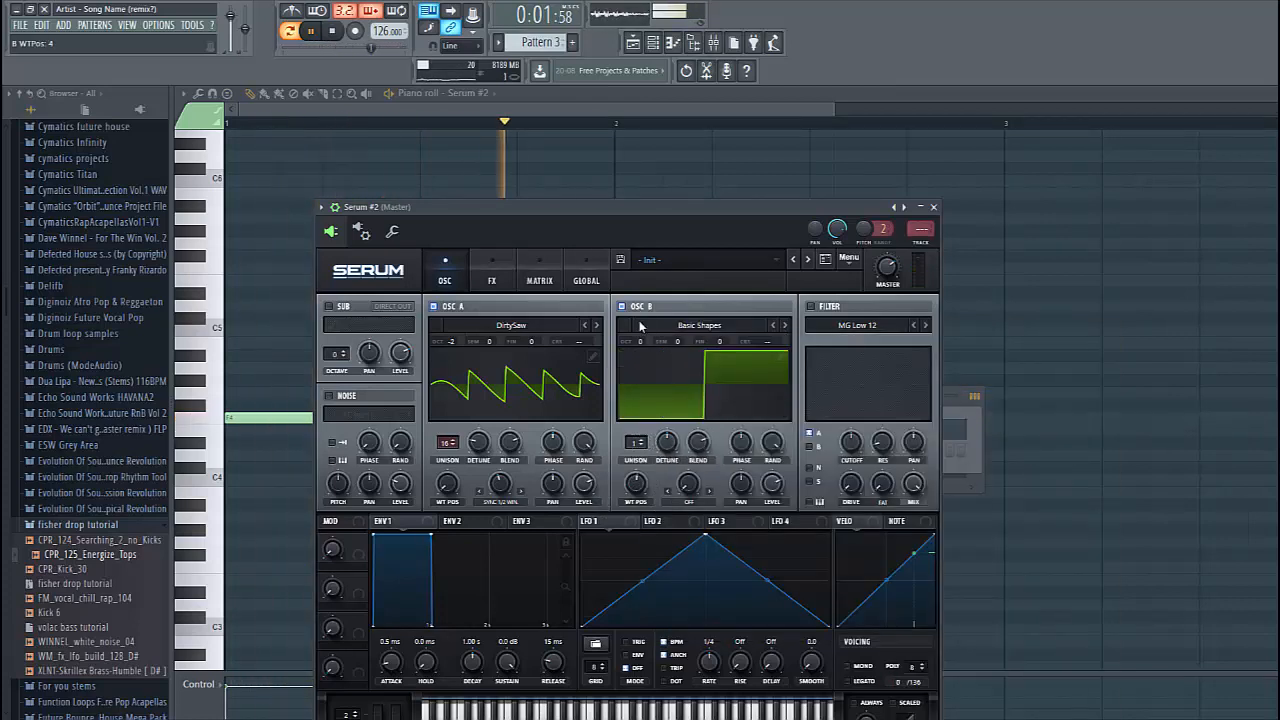
left_click_drag(643, 341, 651, 376)
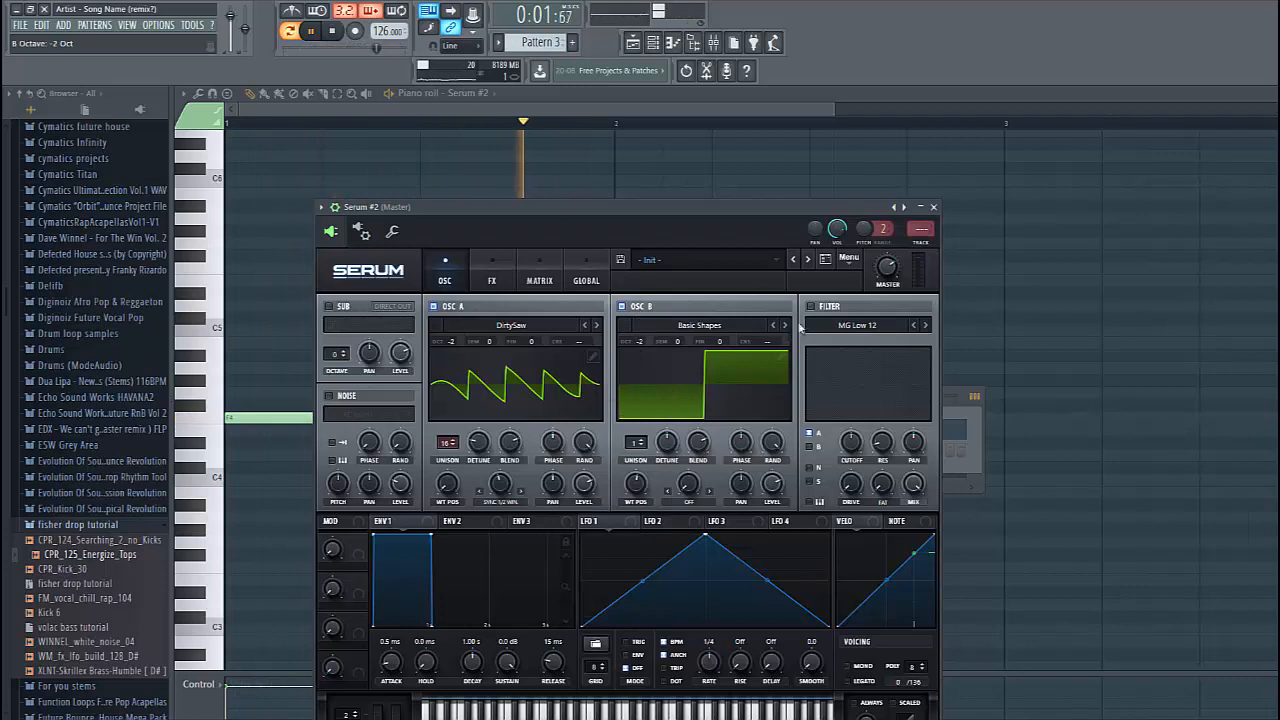
Step: Enable a Band 12 filter with a 1083 Hz cutoff and route oscillator B through it as well
left_click(812, 306)
left_click(857, 325)
mouse_move(845, 341)
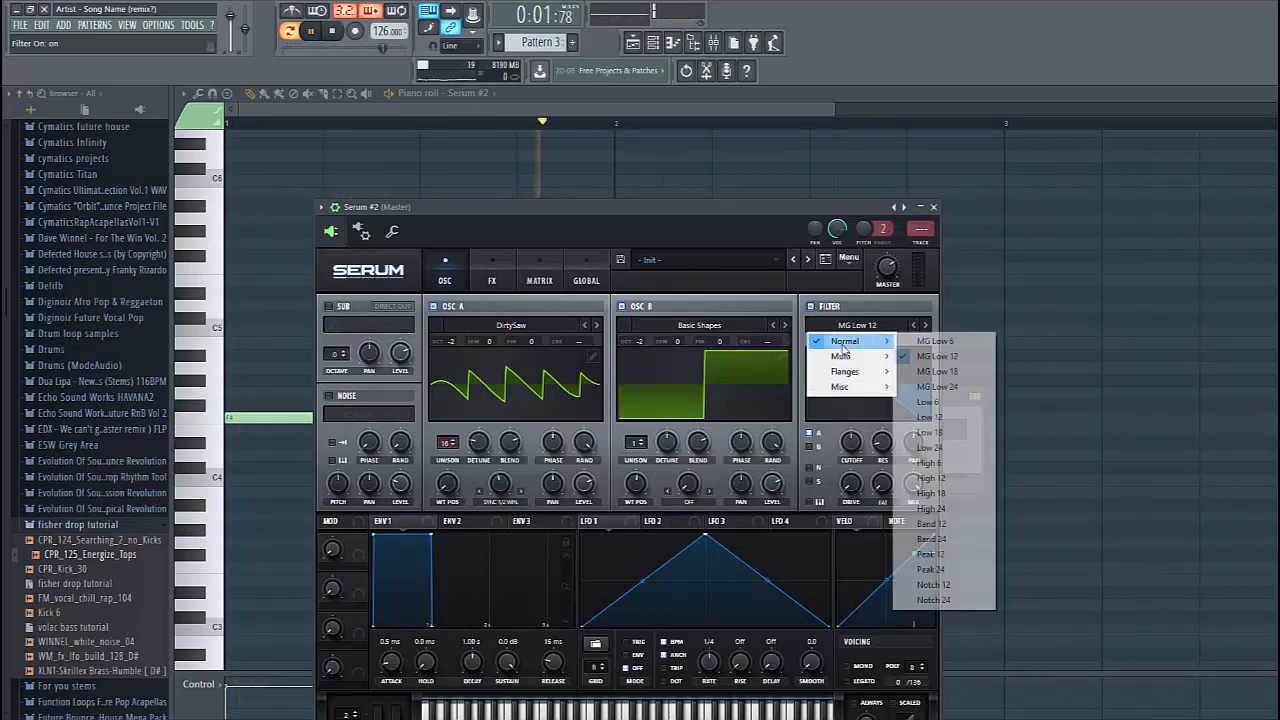
left_click(941, 523)
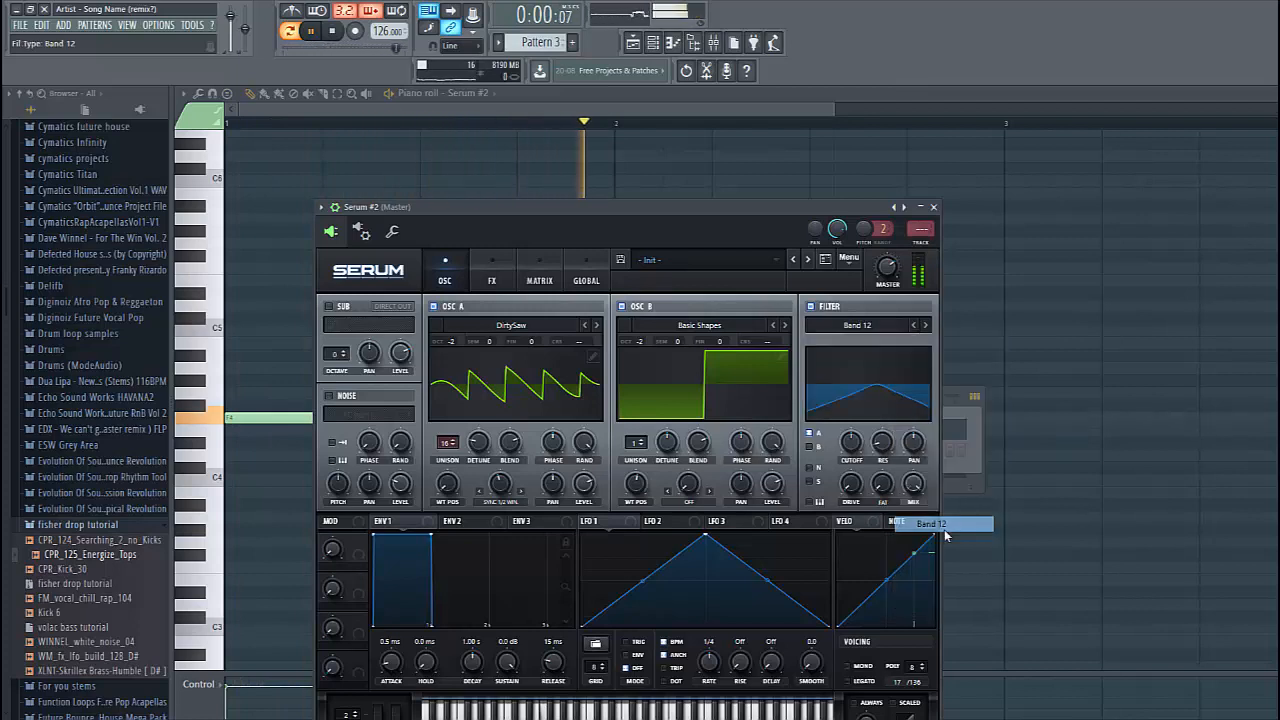
left_click_drag(850, 441, 851, 428)
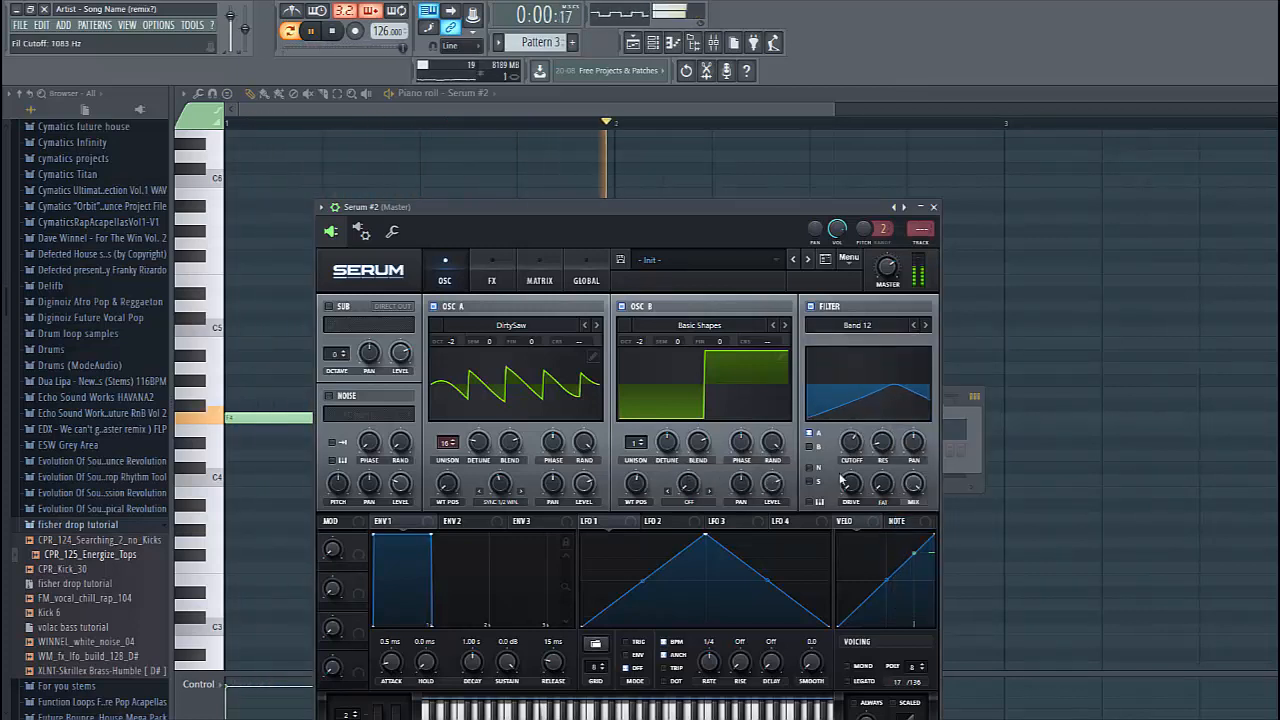
left_click(810, 447)
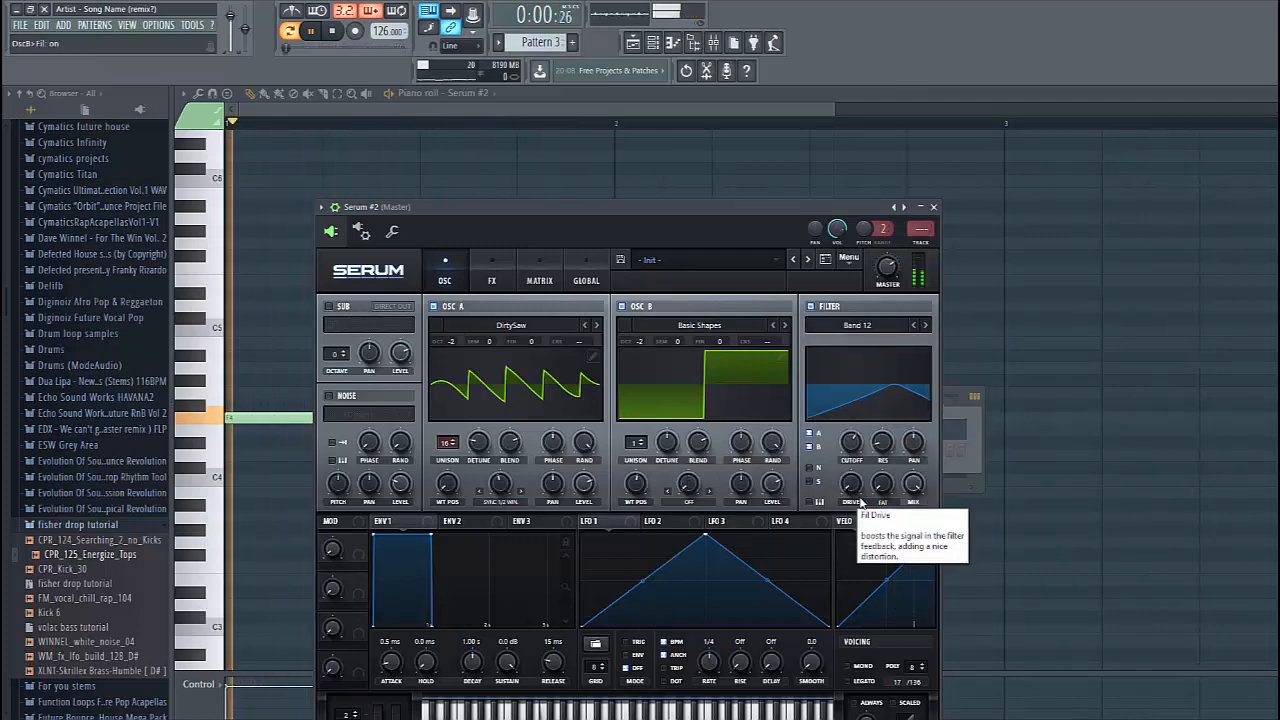
Step: Set the filter drive to 29% and assign LFO 1 to modulate it
left_click_drag(857, 500, 852, 447)
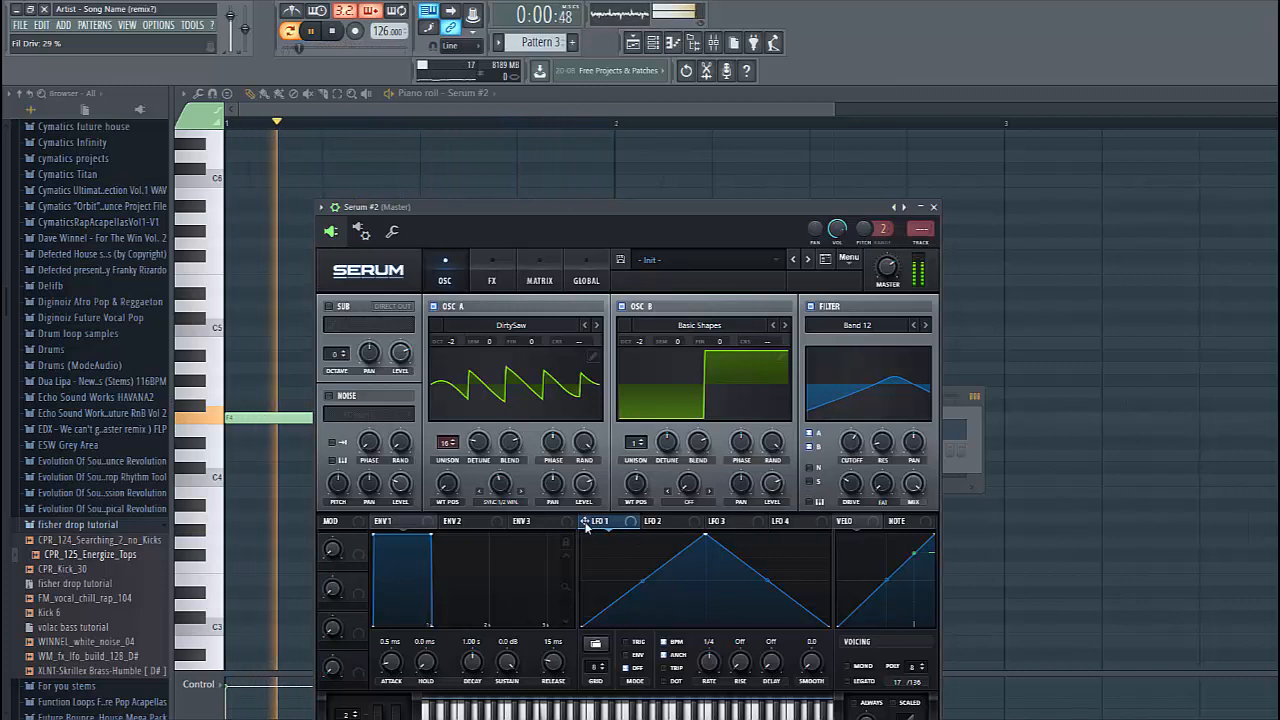
left_click_drag(586, 524, 851, 485)
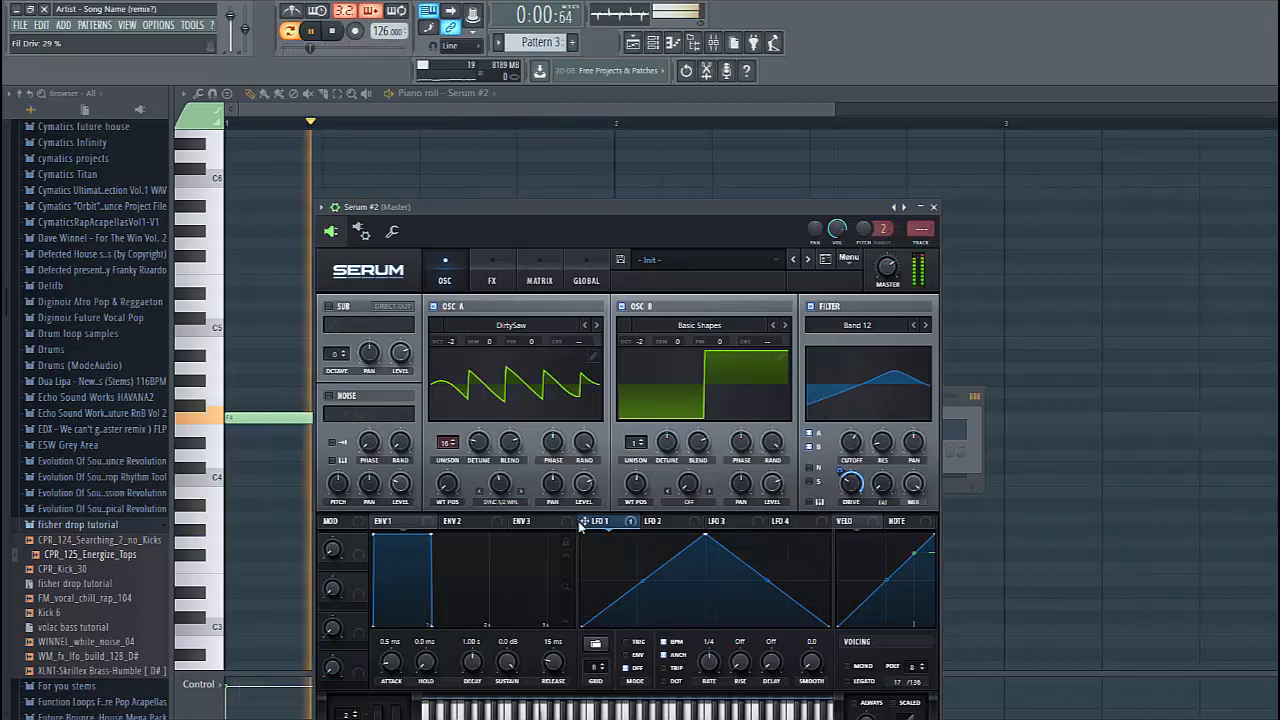
Step: Assign LFO 1 to the filter cutoff, set it to trigger mode at a 1/2 rate, and reduce its drive modulation amount to 11
left_click_drag(586, 521, 831, 455)
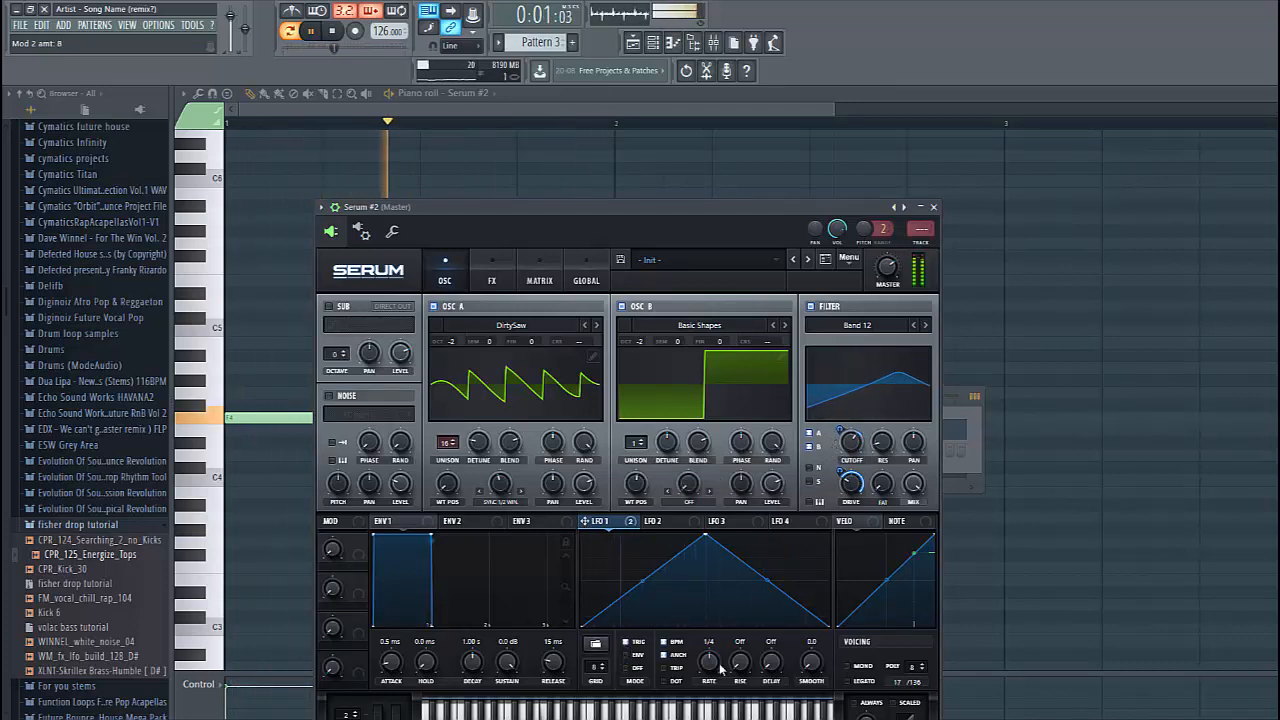
left_click_drag(708, 661, 706, 667)
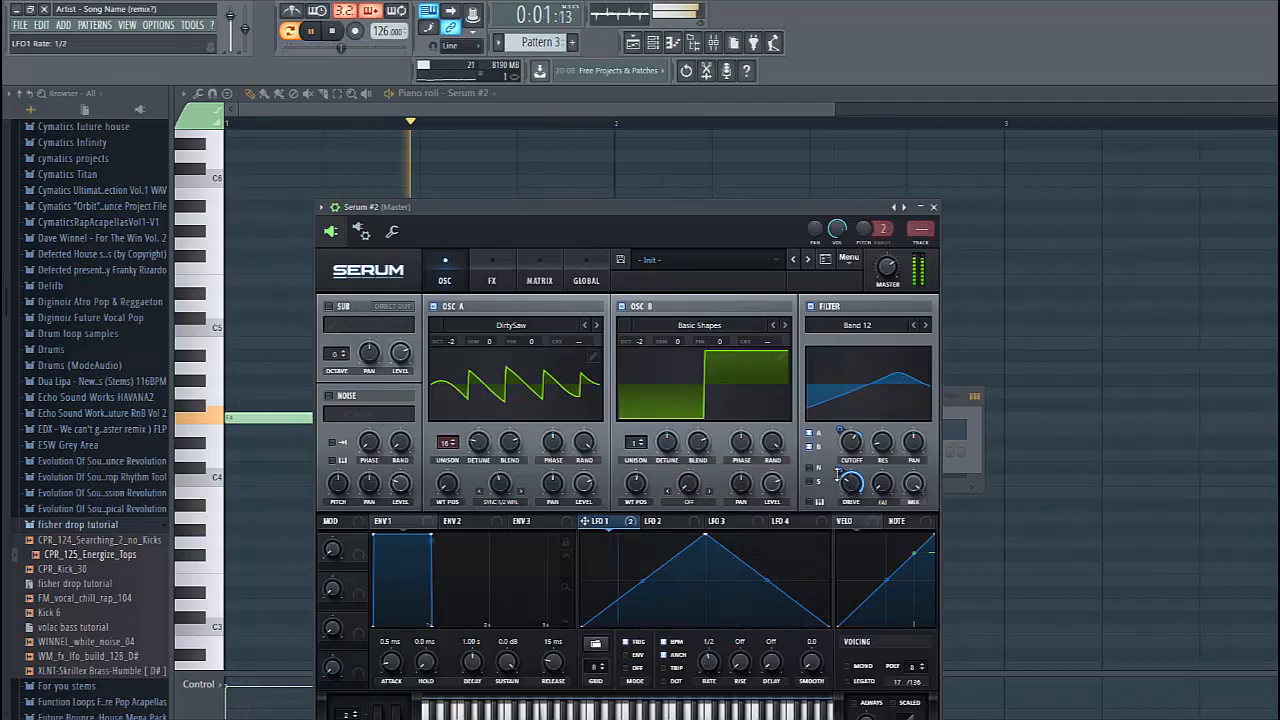
left_click_drag(840, 472, 828, 505)
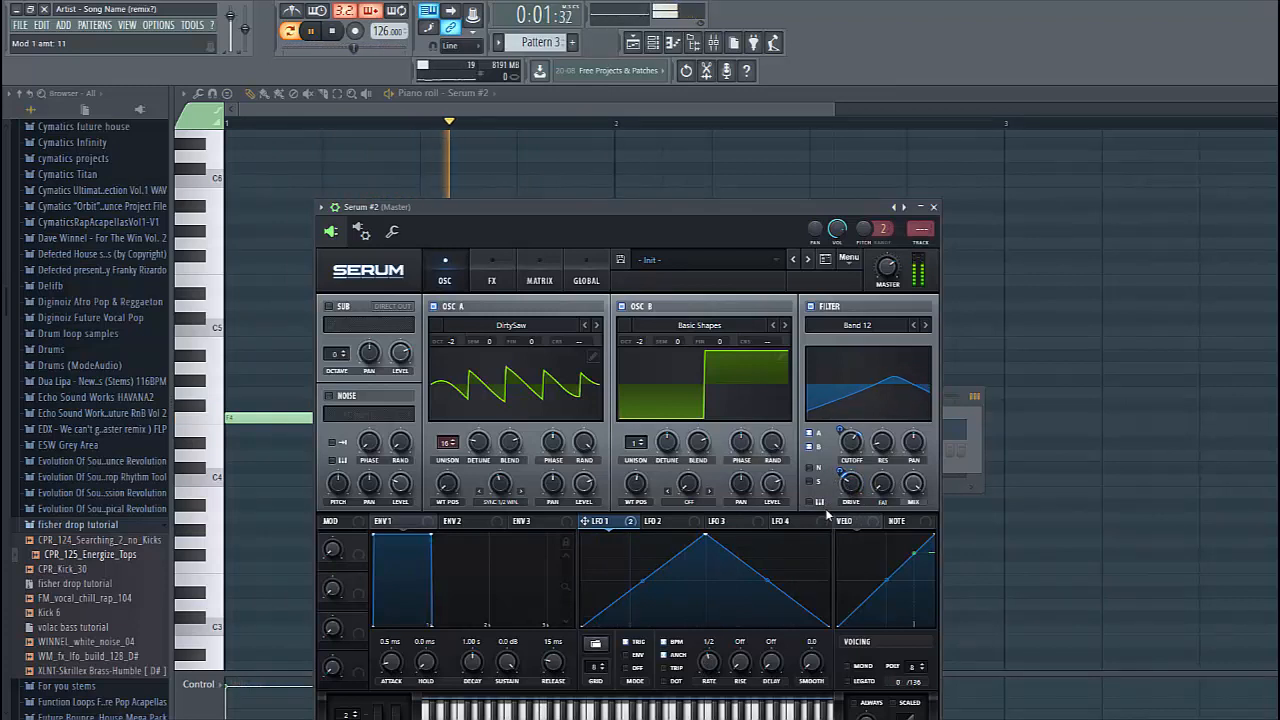
Step: Set oscillator B's unison to 16 and lower its detune, set envelope 1's release to 237 ms, and enable mono legato voicing
left_click_drag(636, 442, 663, 241)
left_click_drag(668, 443, 650, 478)
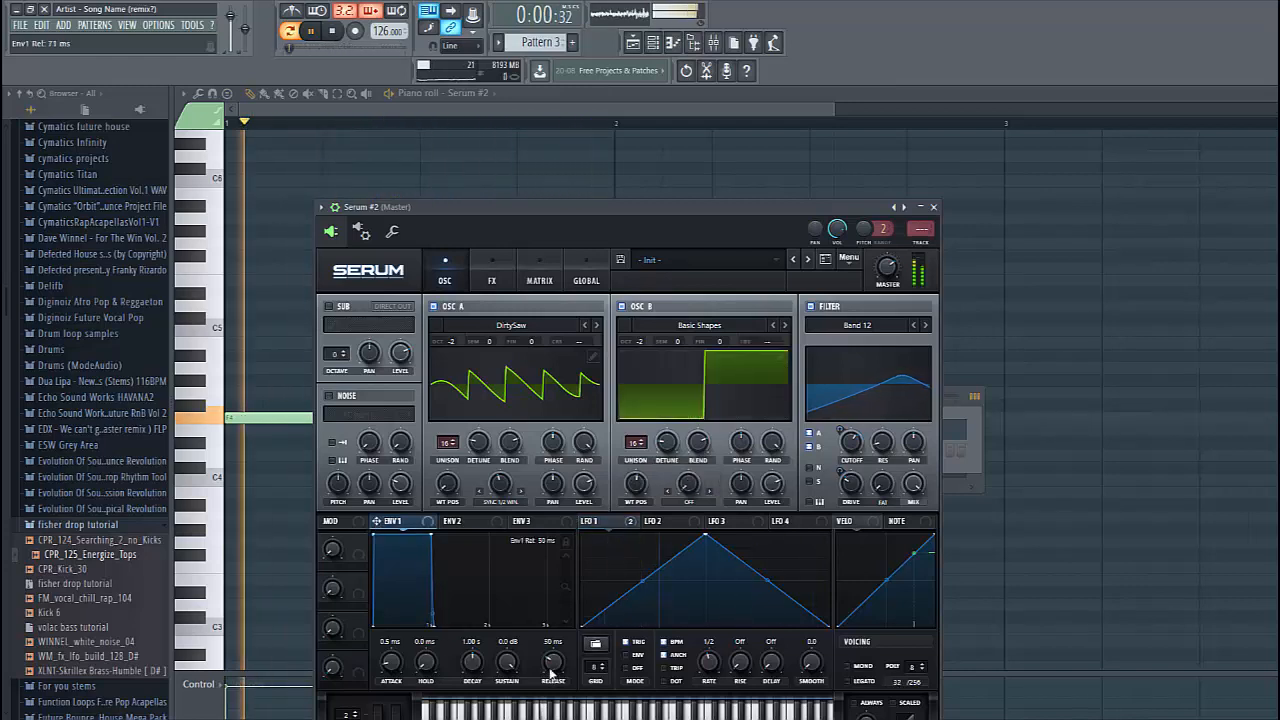
left_click_drag(549, 678, 550, 655)
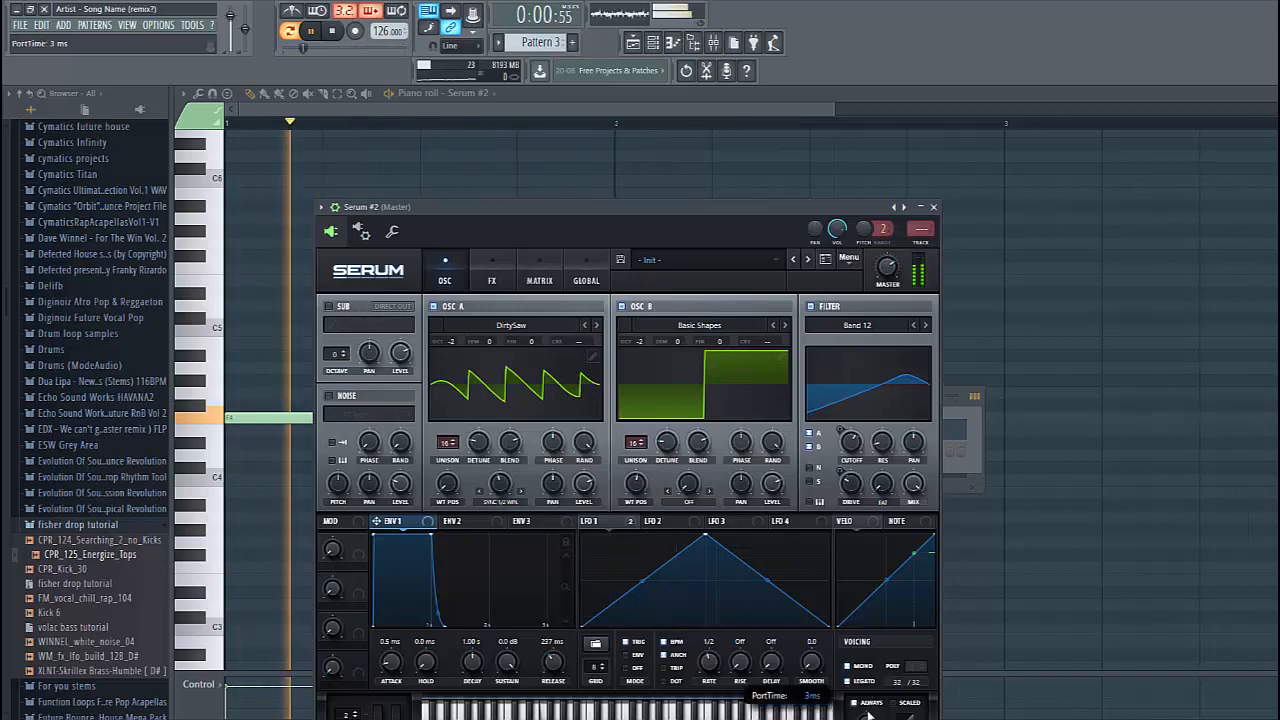
left_click_drag(628, 209, 642, 135)
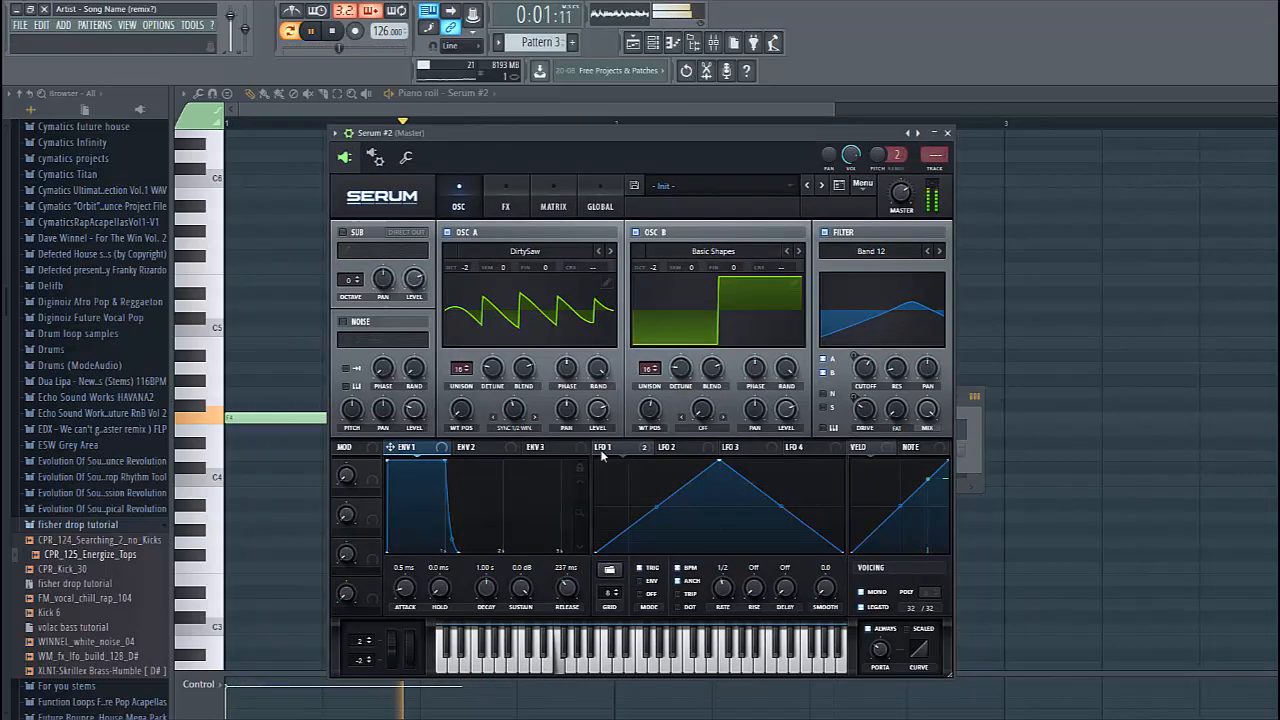
Step: Modulate oscillator A's fine pitch with LFO 1 by an amount of 10, and assign LFO 1 to oscillator B's fine pitch too
left_click_drag(603, 449, 559, 267)
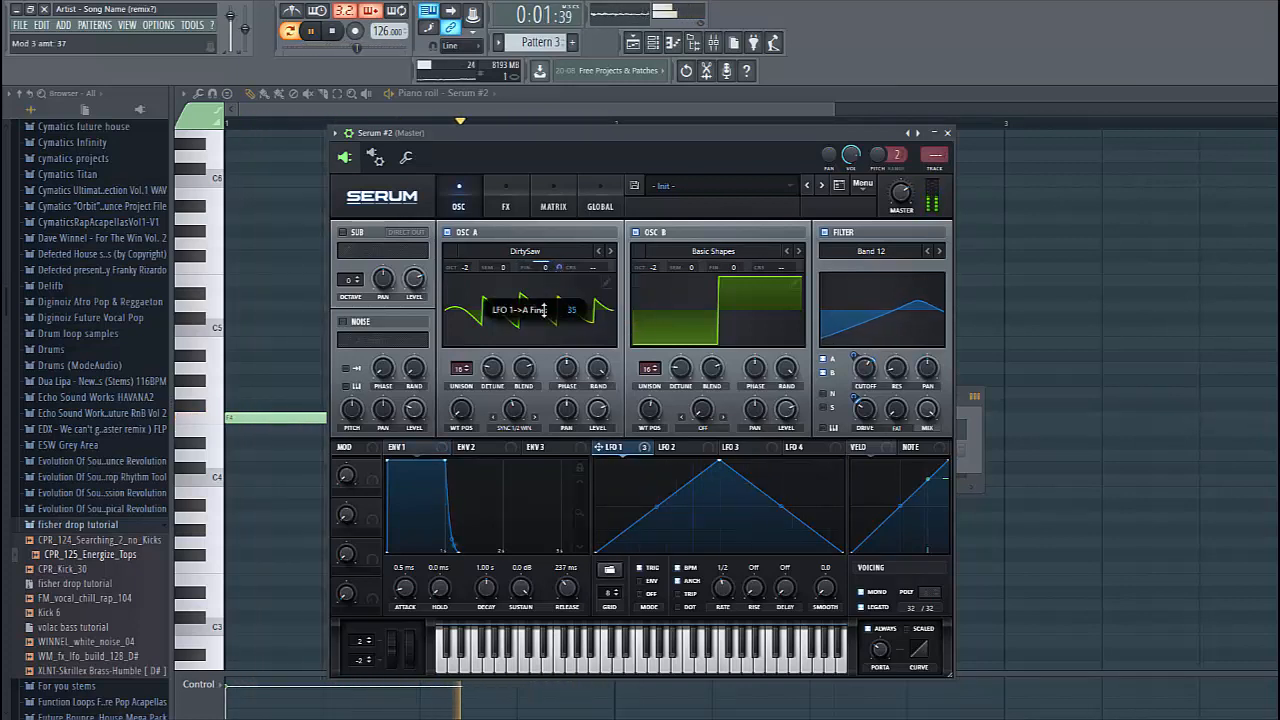
left_click_drag(544, 310, 545, 327)
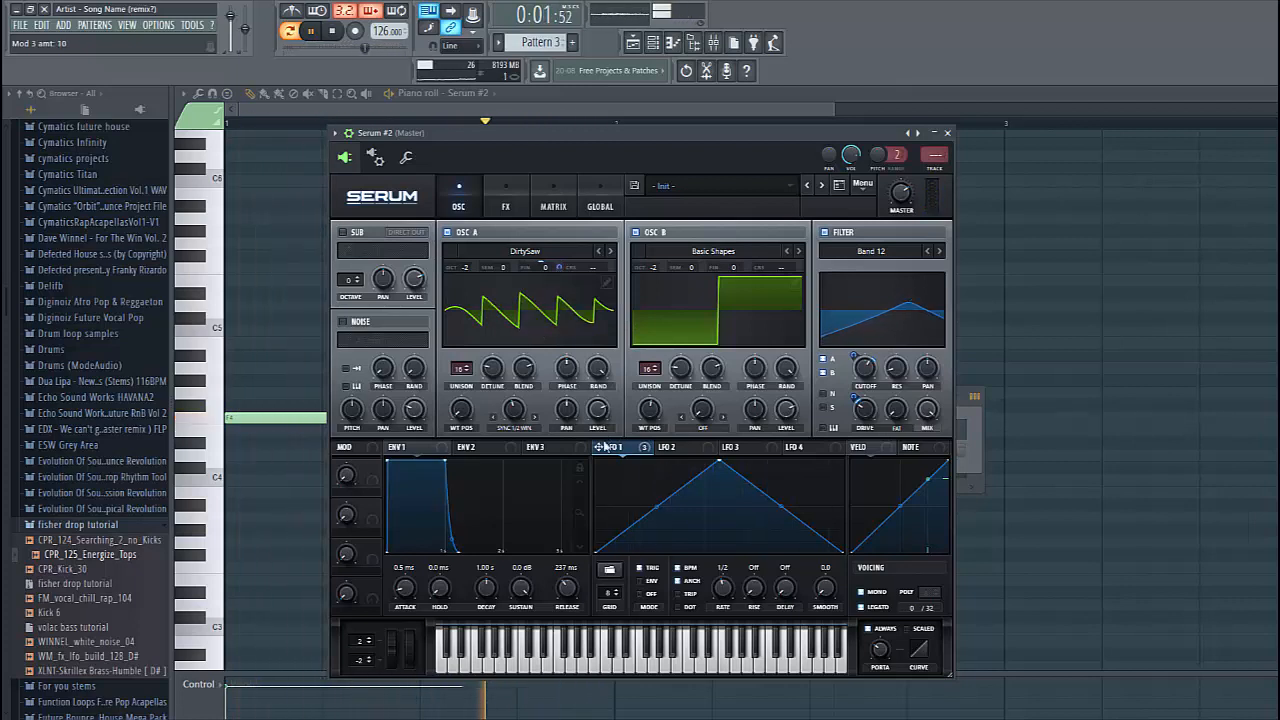
left_click_drag(604, 447, 743, 331)
Step: Enable the Hyper/Dimension effect and adjust the Dimension mix and the Hyper mix to low levels
left_click(507, 205)
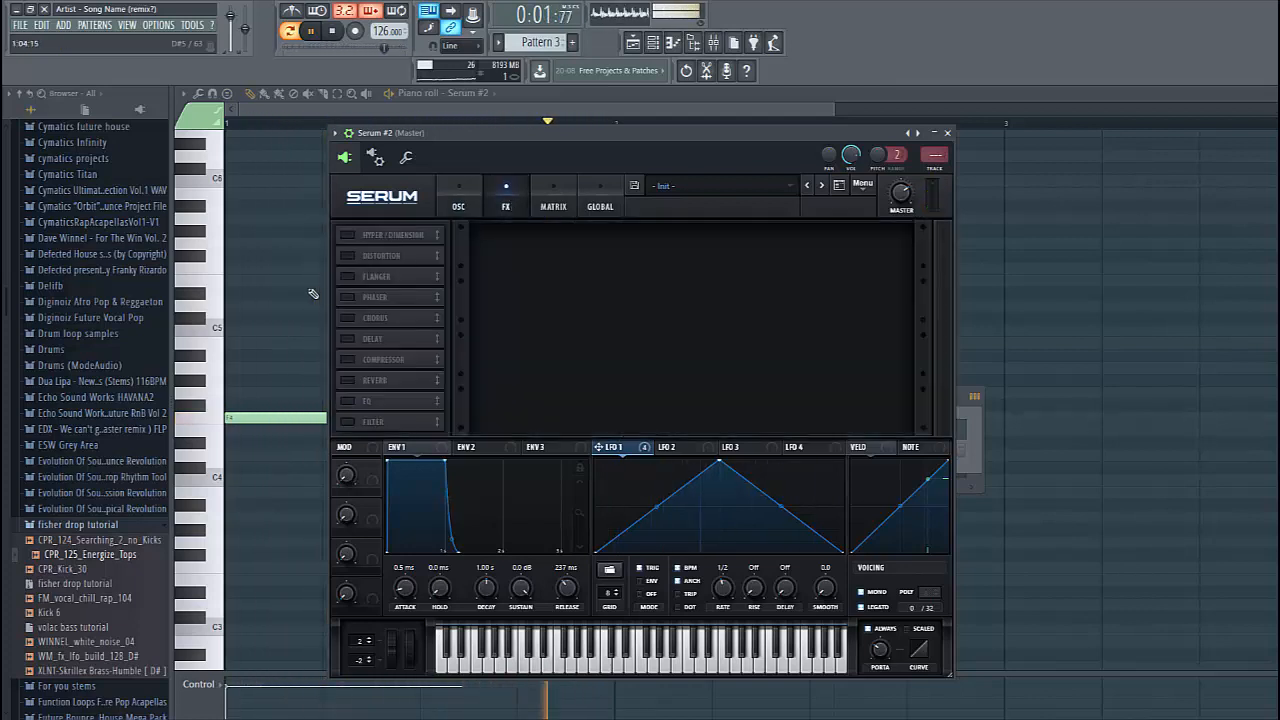
left_click(348, 235)
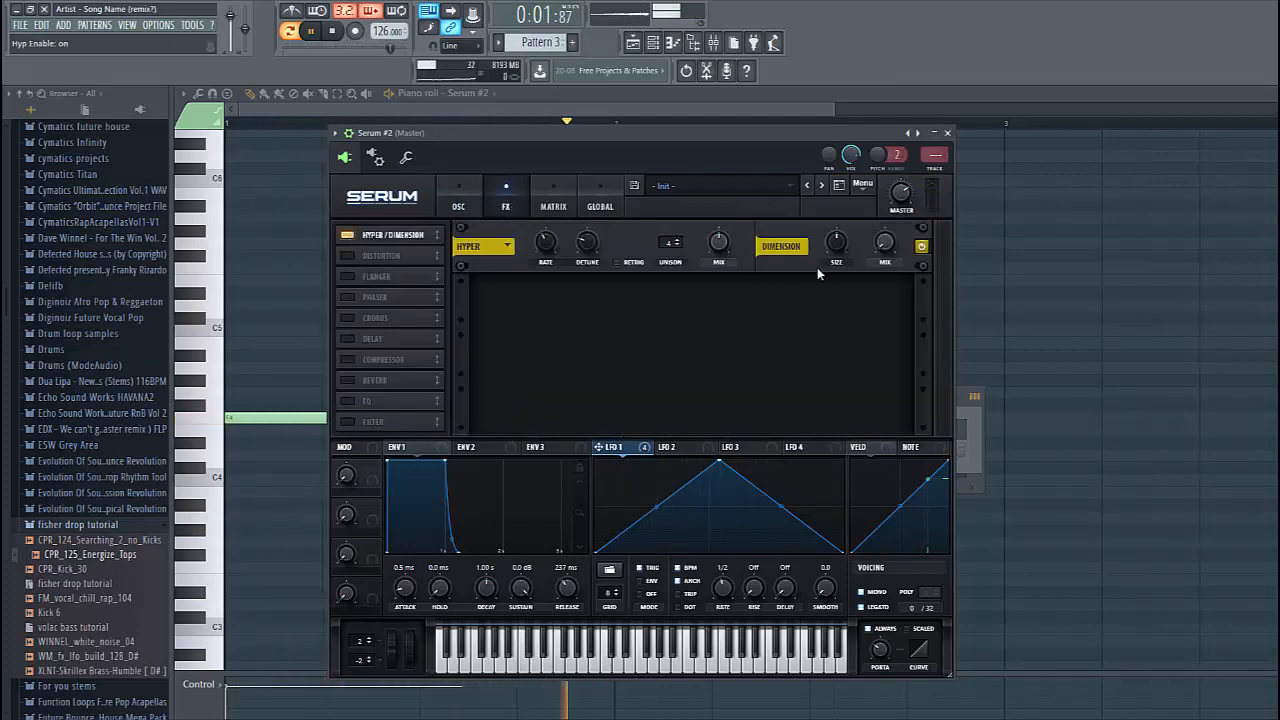
left_click_drag(884, 245, 813, 293)
left_click_drag(724, 232, 697, 282)
Step: Enable distortion ahead of Hyper/Dimension, using Diode 2 with 78% drive and 57% mix
left_click(347, 255)
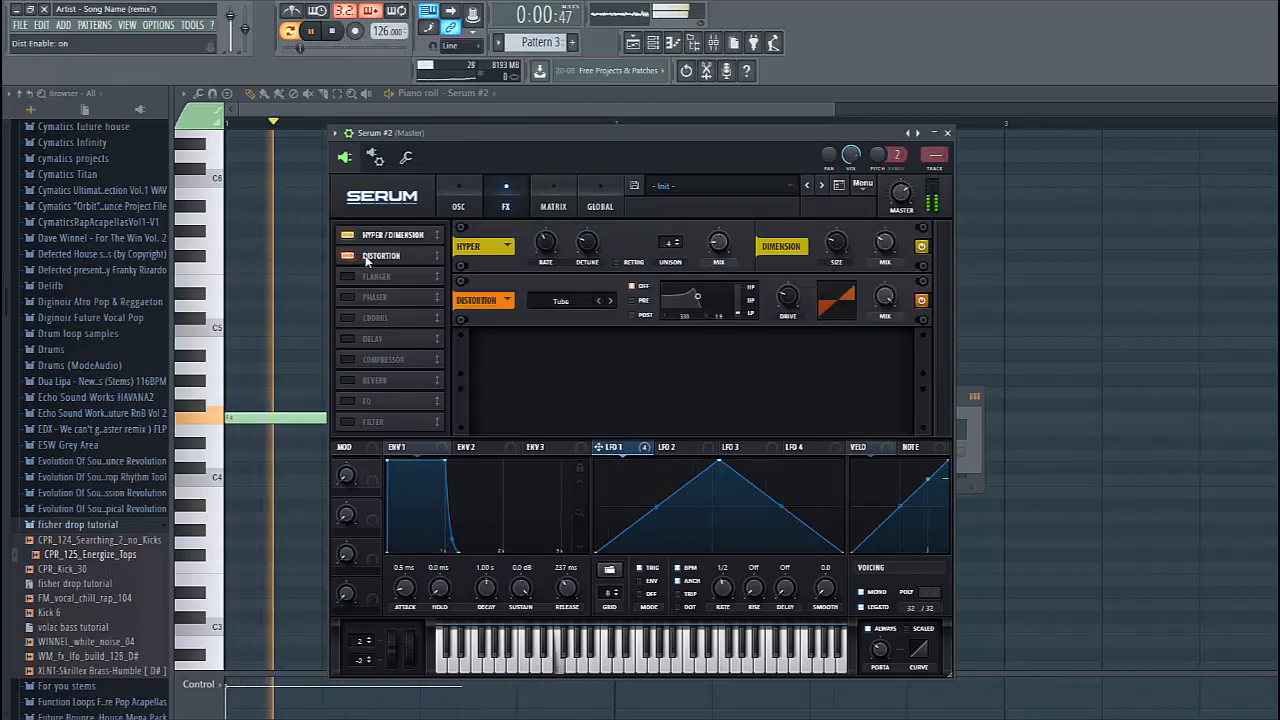
left_click_drag(378, 255, 370, 234)
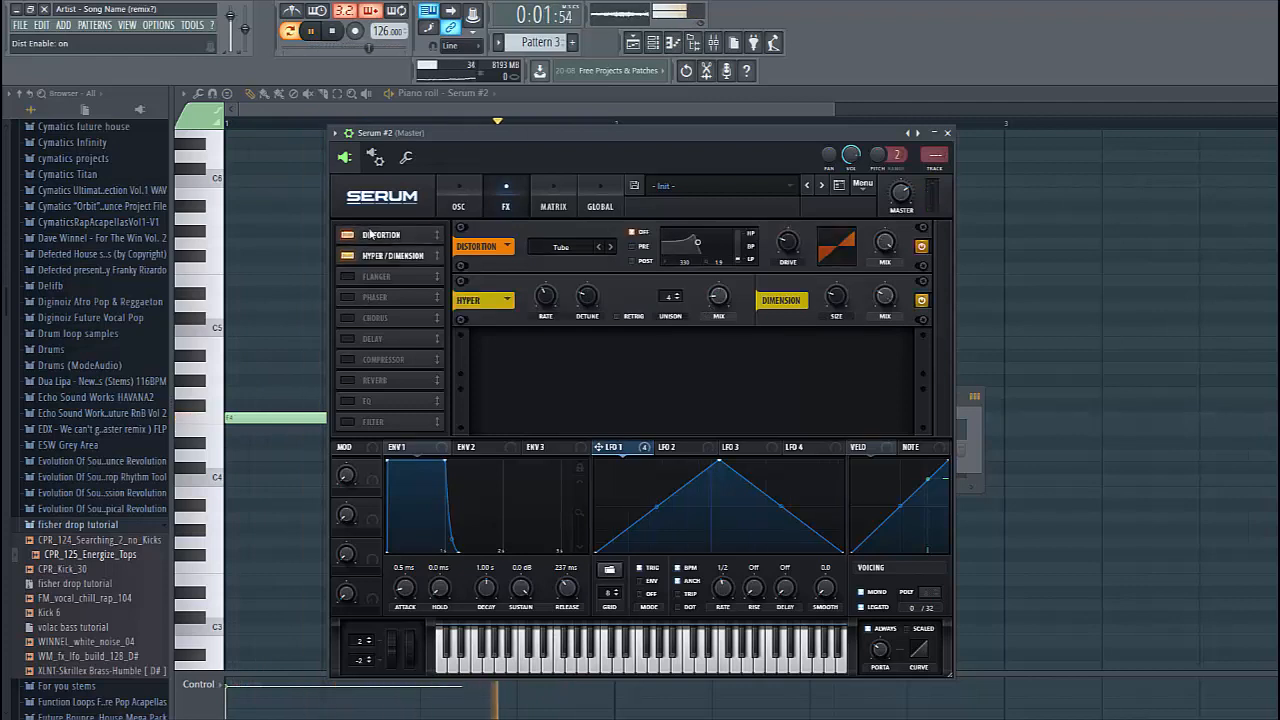
left_click(565, 247)
left_click(575, 325)
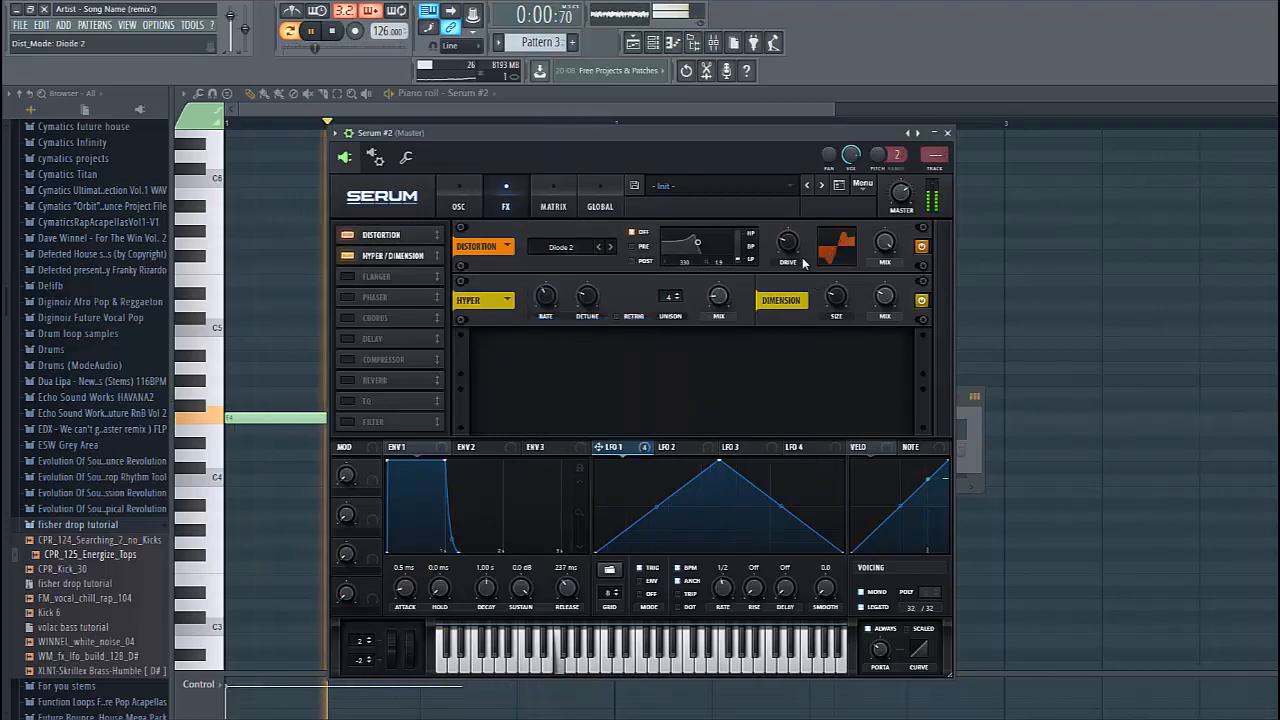
mouse_move(809, 194)
left_mouse_down()
mouse_move(800, 201)
mouse_move(808, 170)
left_mouse_up()
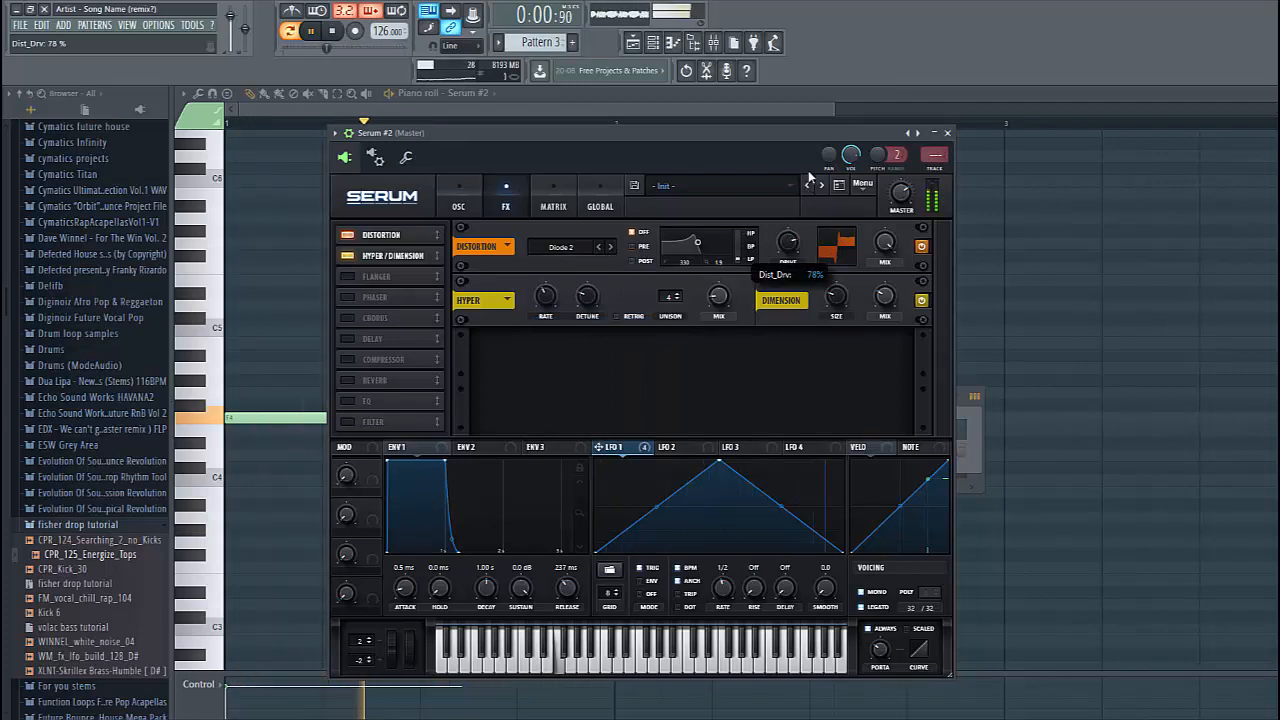
left_click_drag(884, 265, 857, 284)
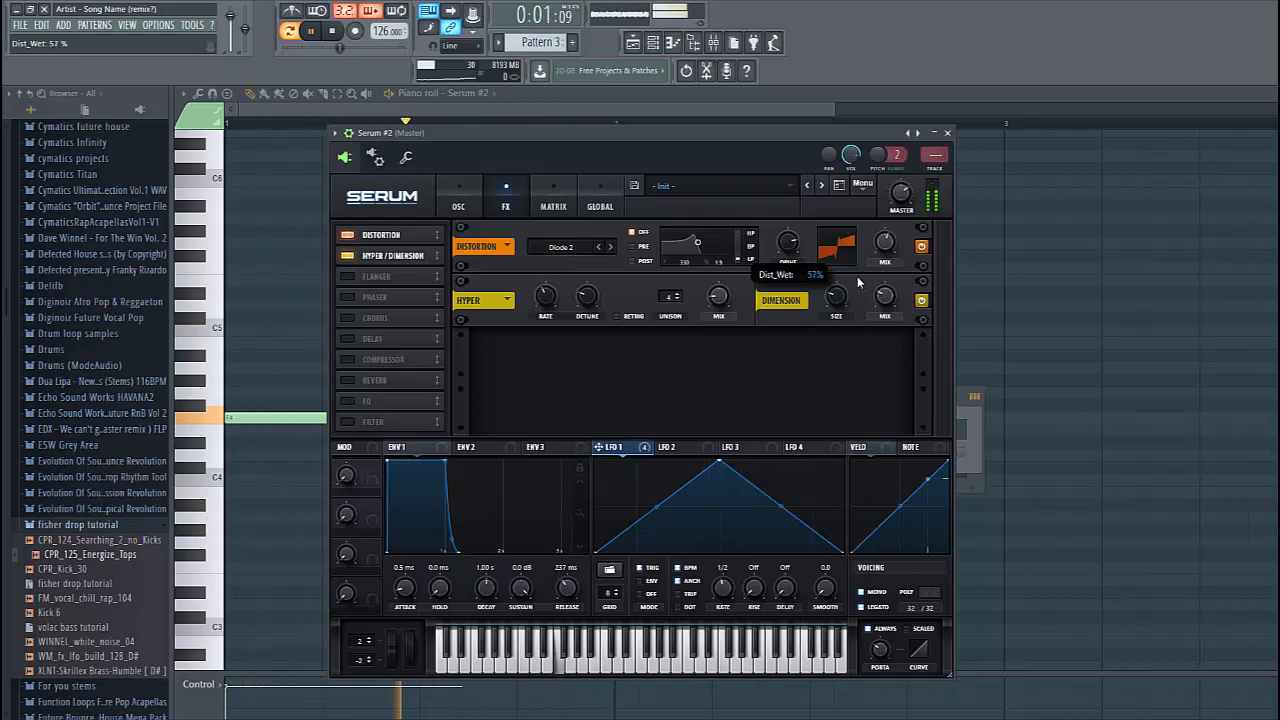
Step: Enable a multiband compressor with 10.7 dB gain and place it directly after Hyper/Dimension in the effects chain
left_click(348, 358)
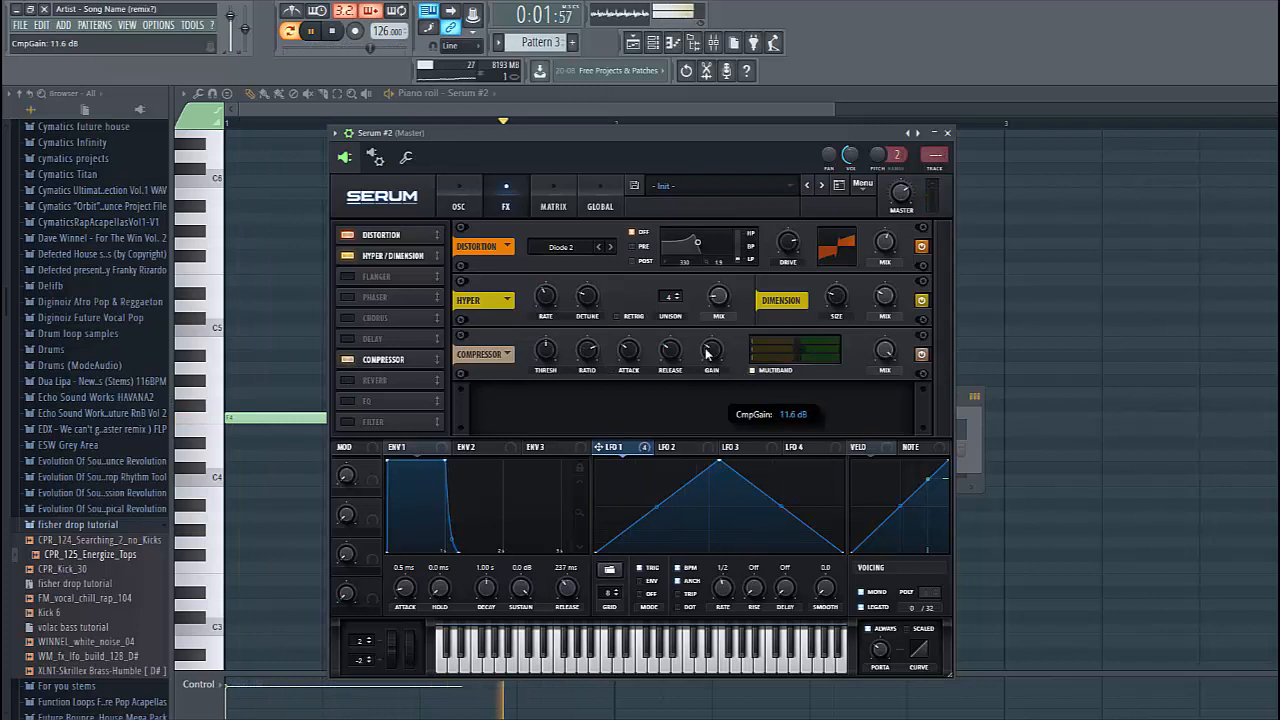
left_click_drag(706, 349, 706, 353)
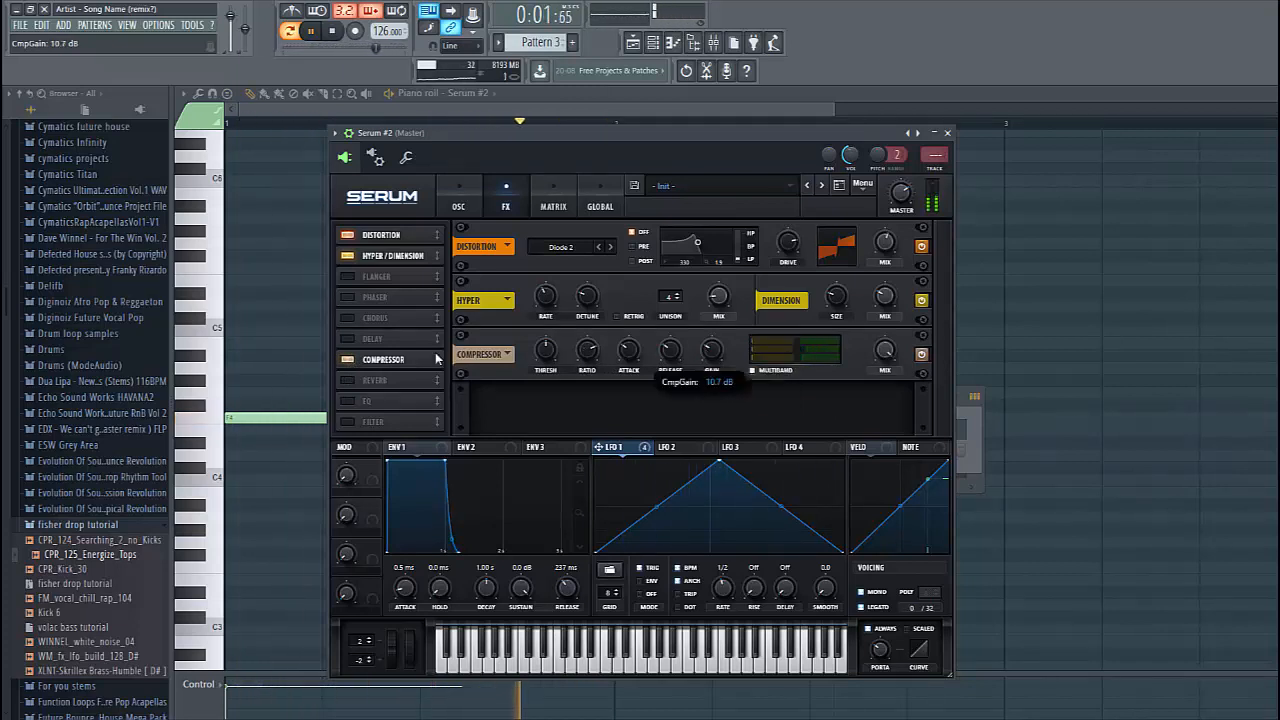
left_click_drag(400, 363, 380, 280)
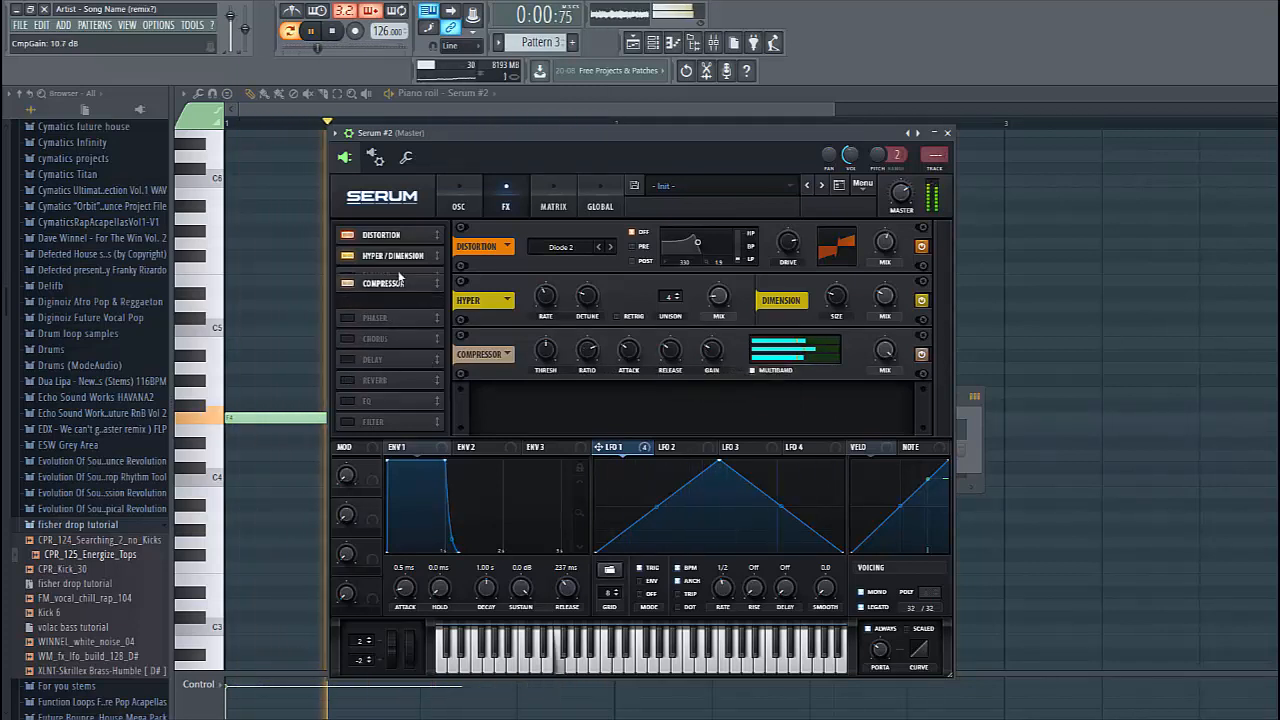
Step: Enable chorus at 14% mix along with reverb and delay, and set the reverb's low cut to 26%
left_click(346, 339)
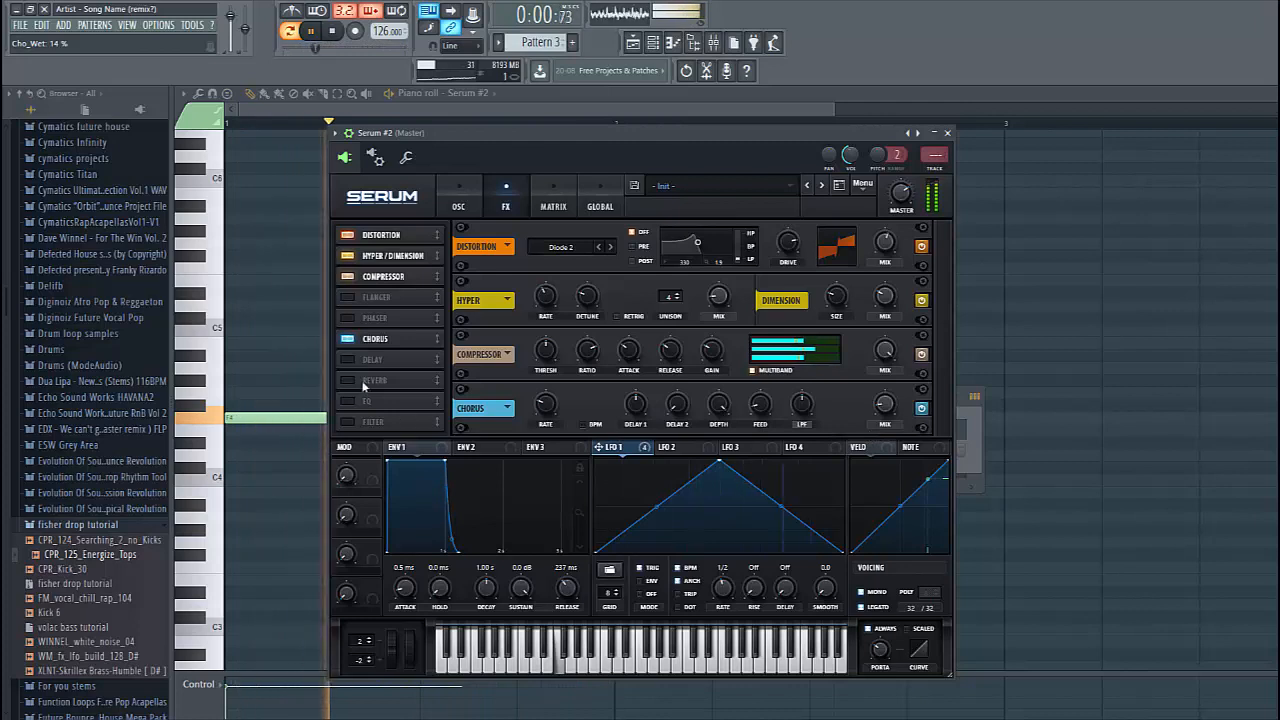
left_click(346, 380)
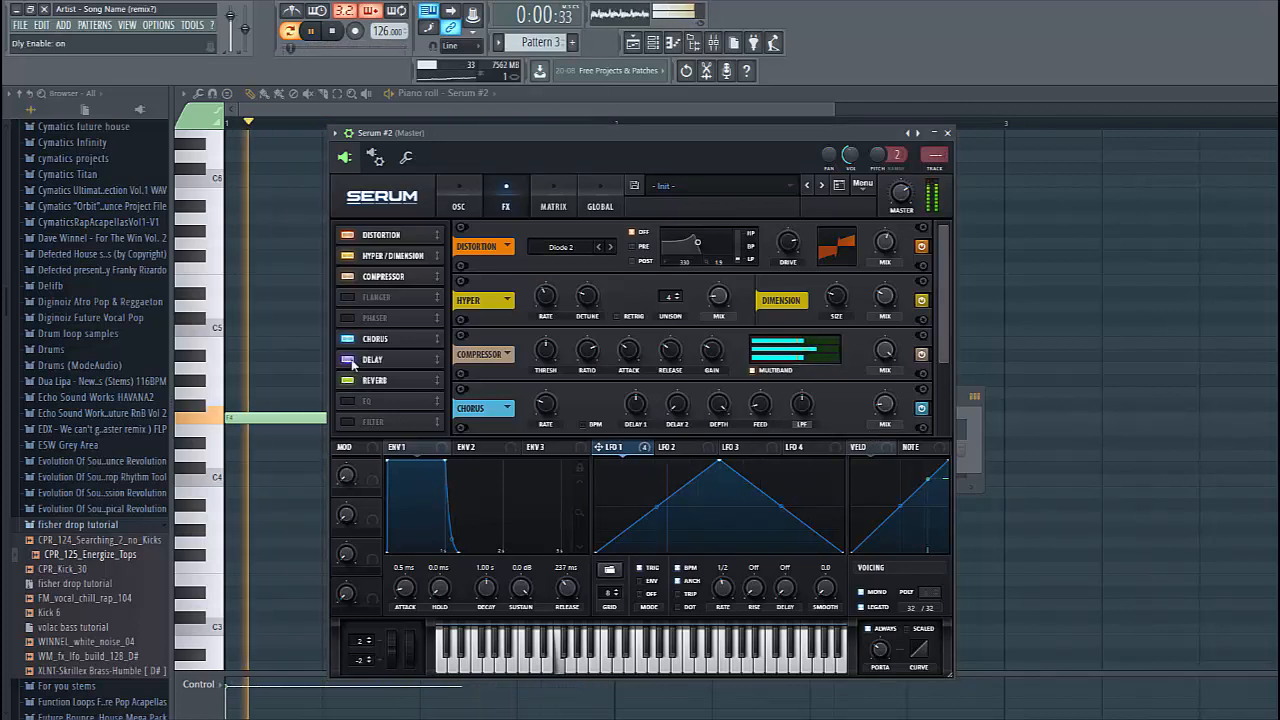
left_click(368, 360)
left_click(681, 414)
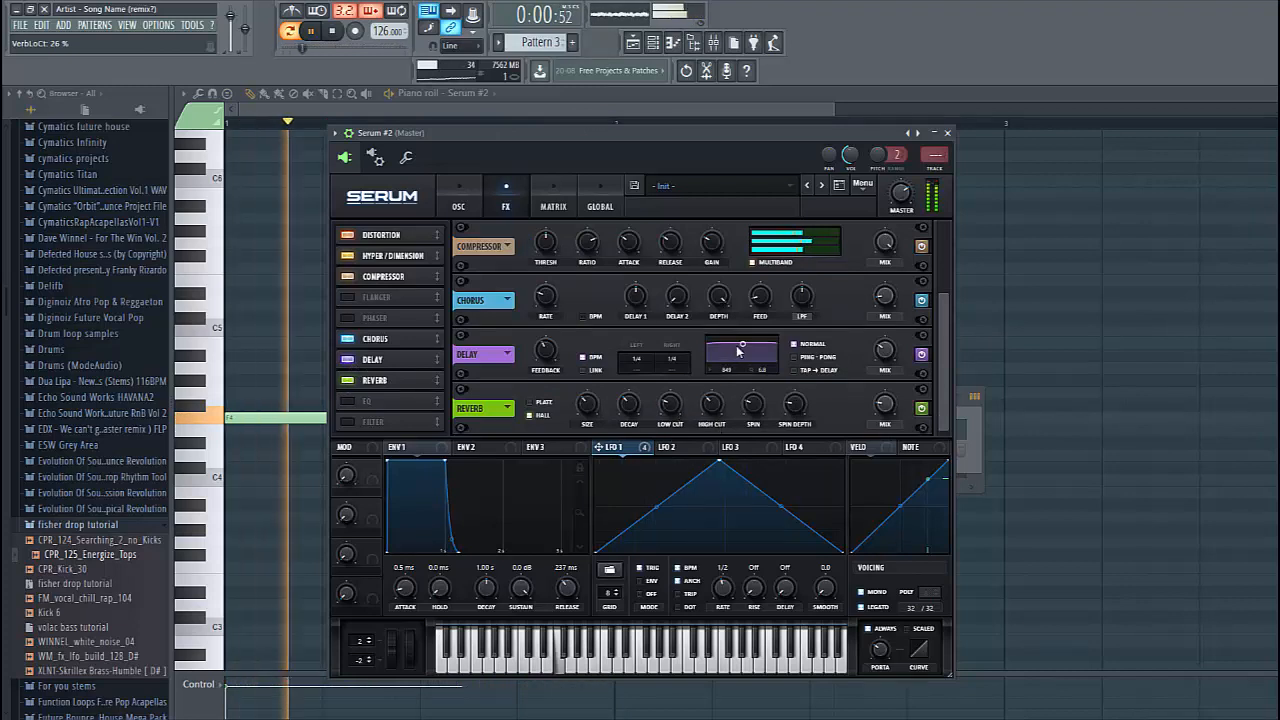
Step: Set the delay to ping-pong with a raised filter frequency, lower mix and 1/8 right time, and reduce the reverb mix
left_click_drag(742, 345, 792, 367)
left_click(796, 358)
left_click_drag(882, 353, 869, 366)
left_click_drag(678, 361, 674, 366)
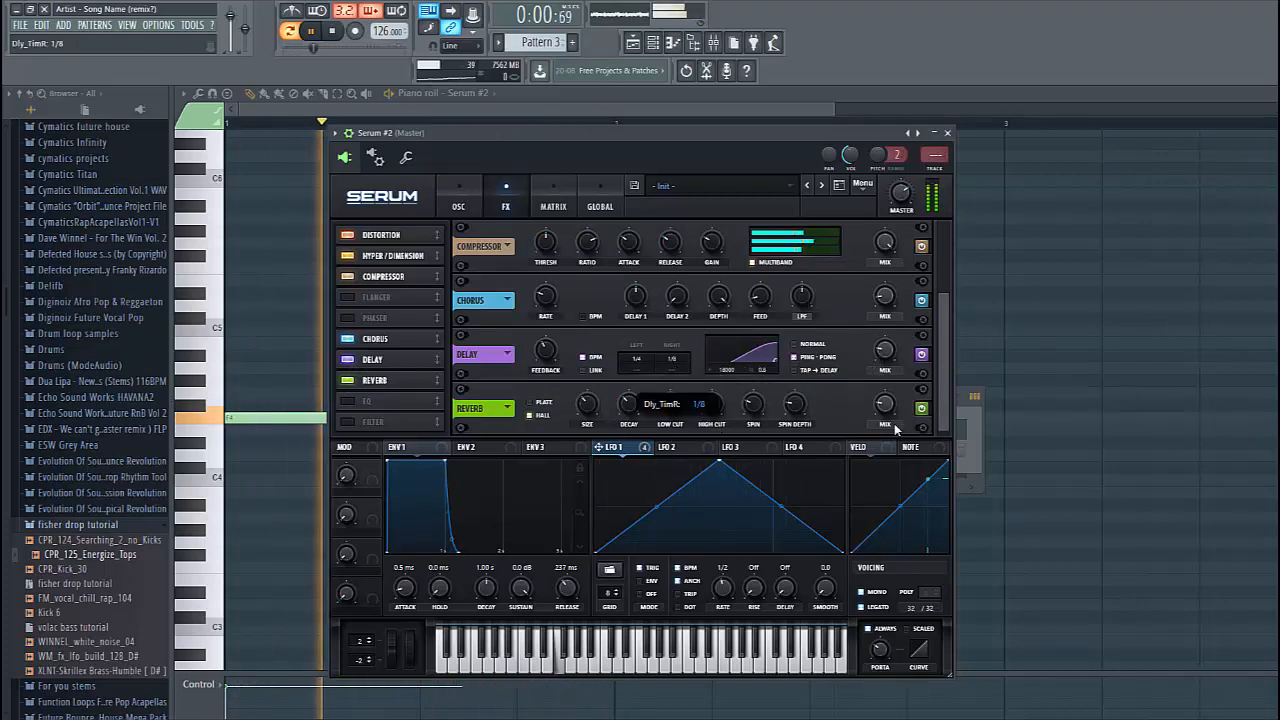
left_click_drag(885, 407, 884, 410)
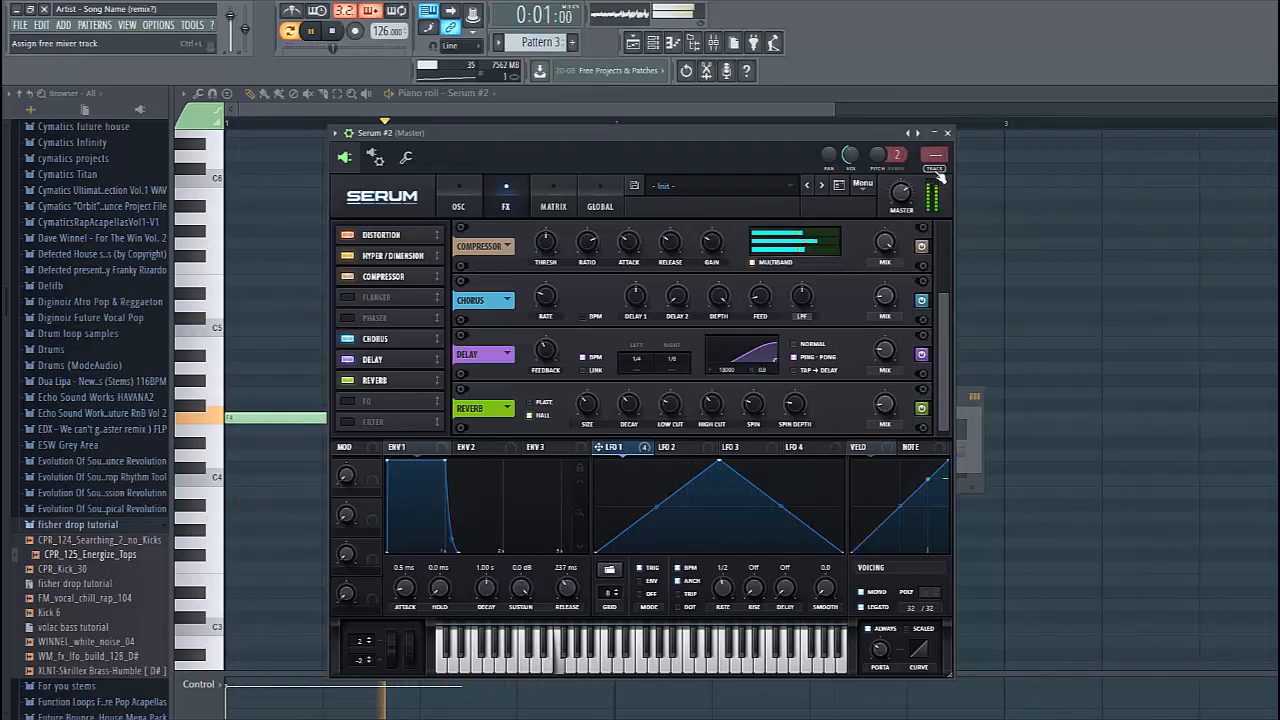
Step: Route Serum #2 to a free mixer track and load Kickstart in its effect slot 10
key("F9")
left_click(1205, 336)
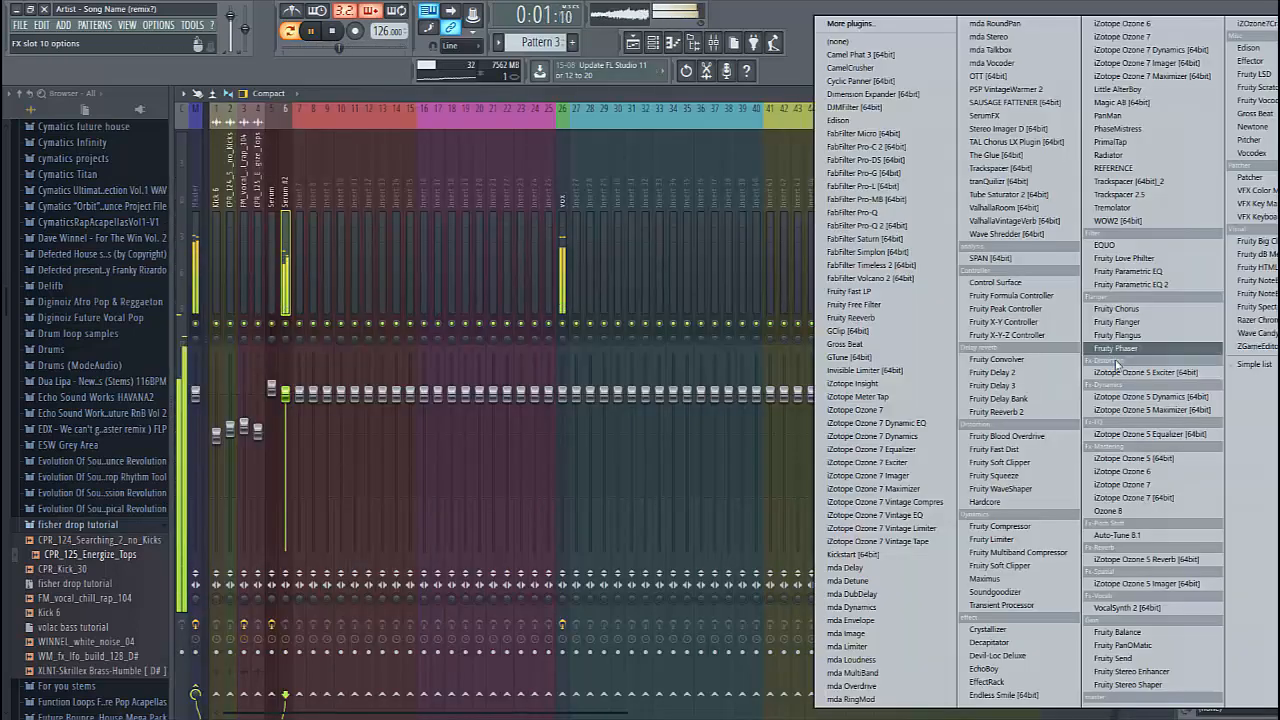
left_click(862, 556)
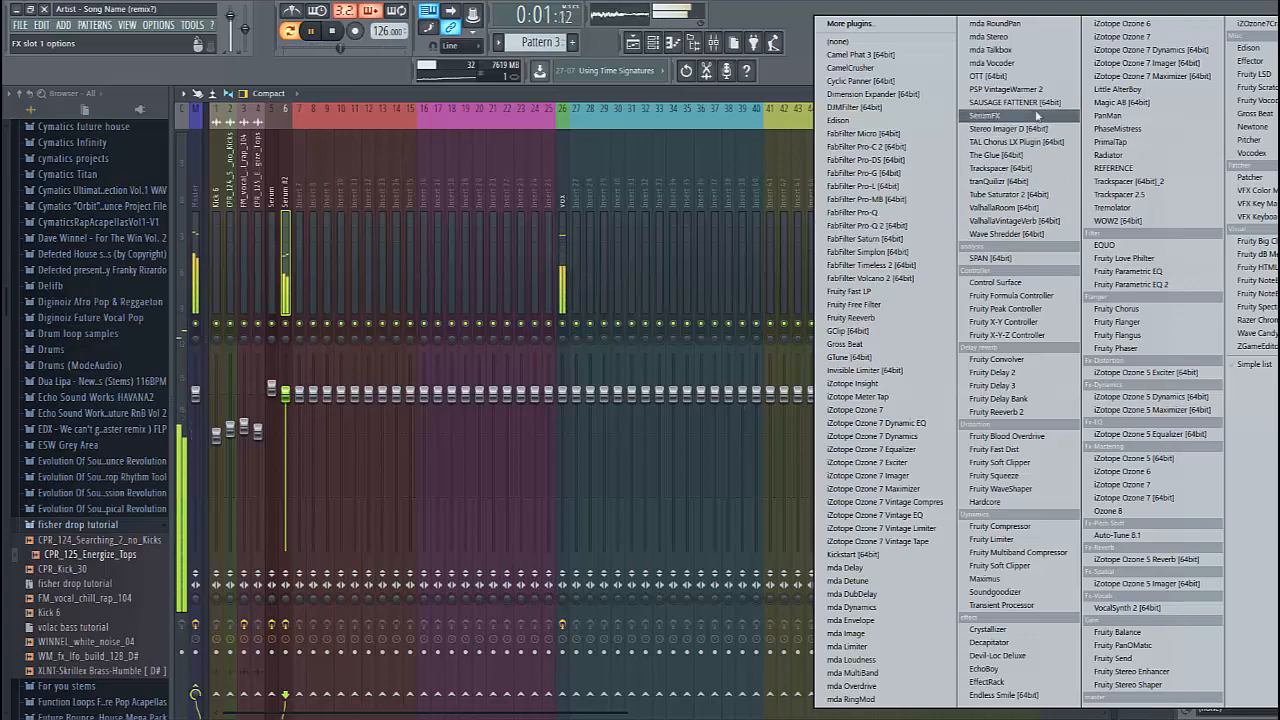
Step: Load OTT in effect slot 1 of the Serum #2 track and set its depth to 53%
left_click(988, 75)
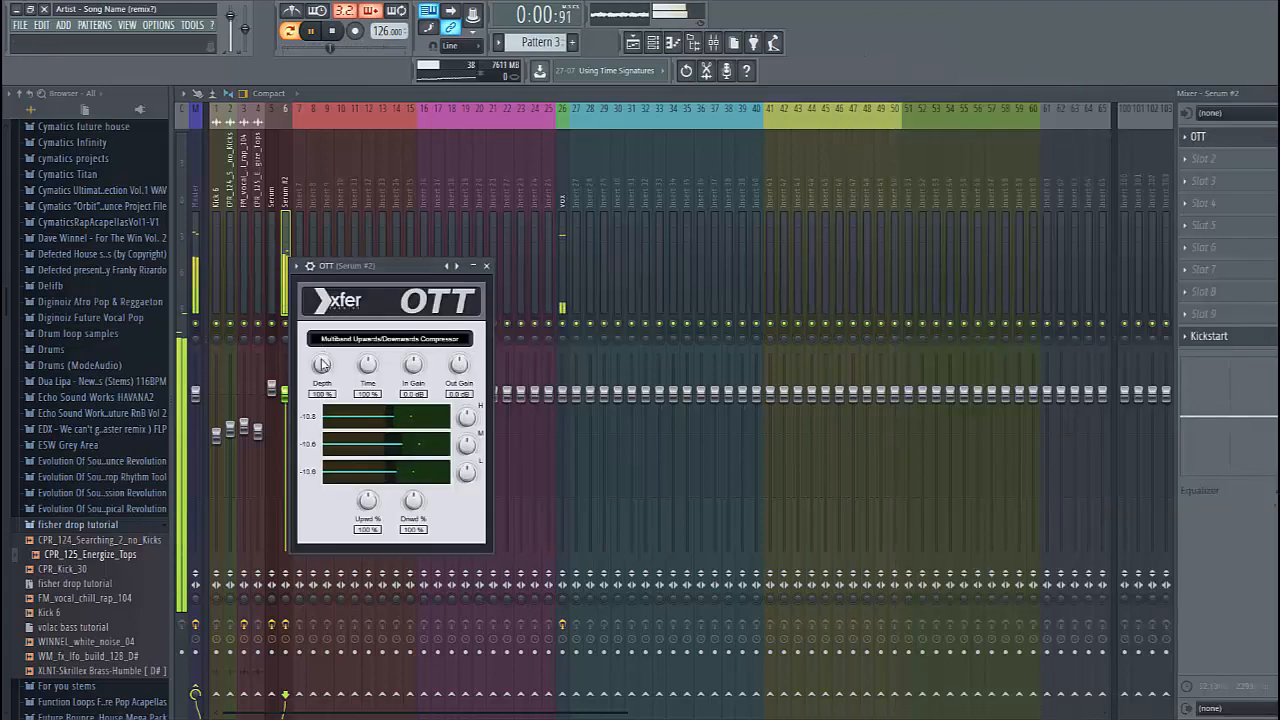
left_click_drag(306, 397, 302, 403)
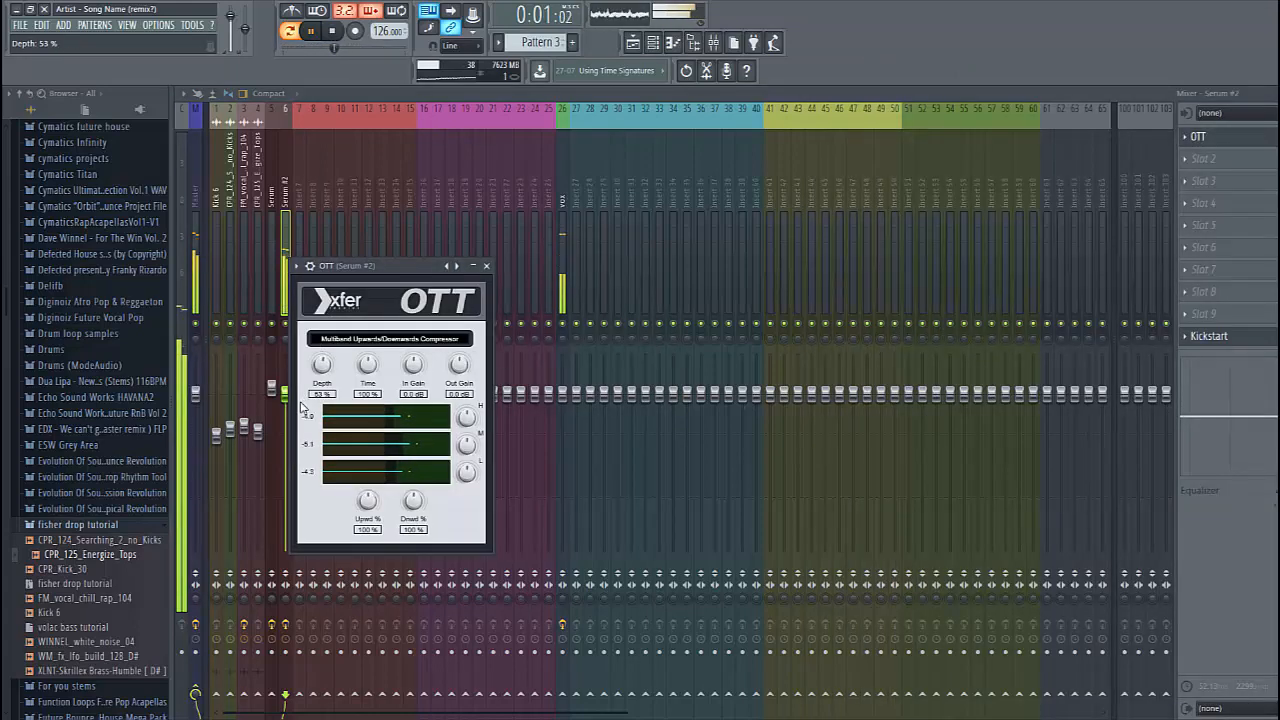
Step: Load Tube Saturator 2 in slot 2 with raised drive and treble, and lower the Serum #2 track's volume to about -7.2 dB
left_click(1208, 158)
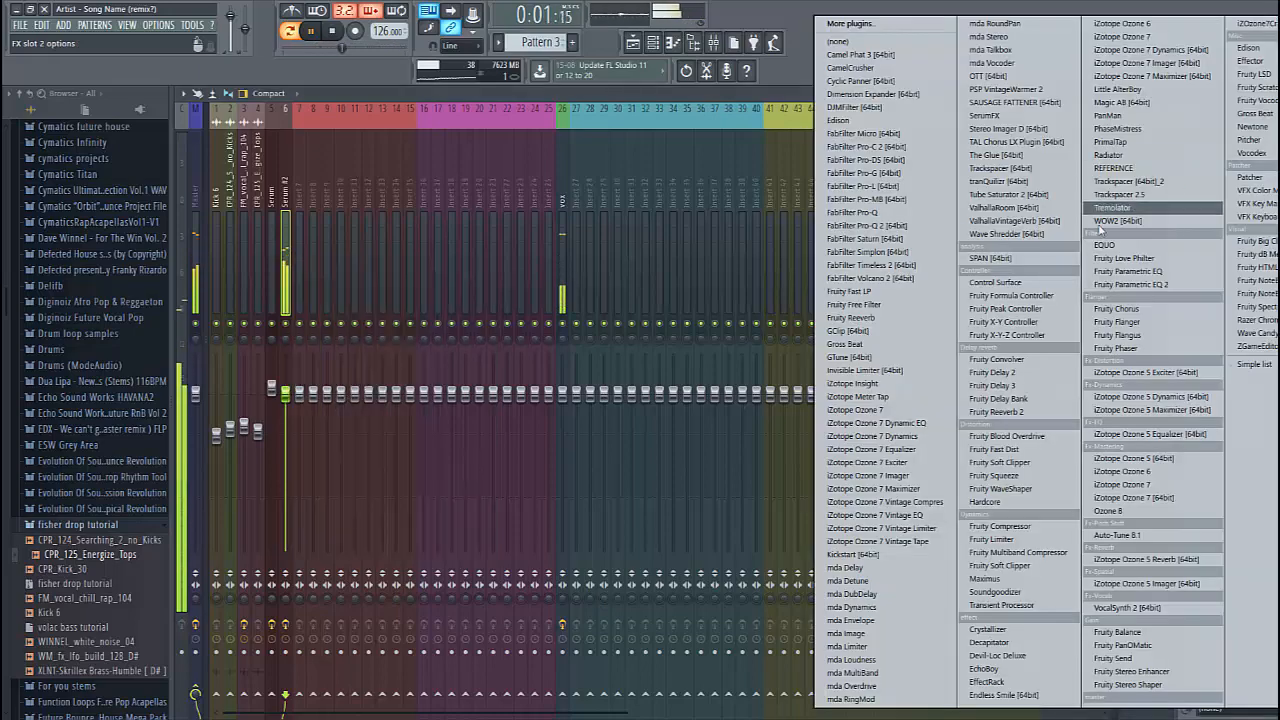
left_click(1000, 194)
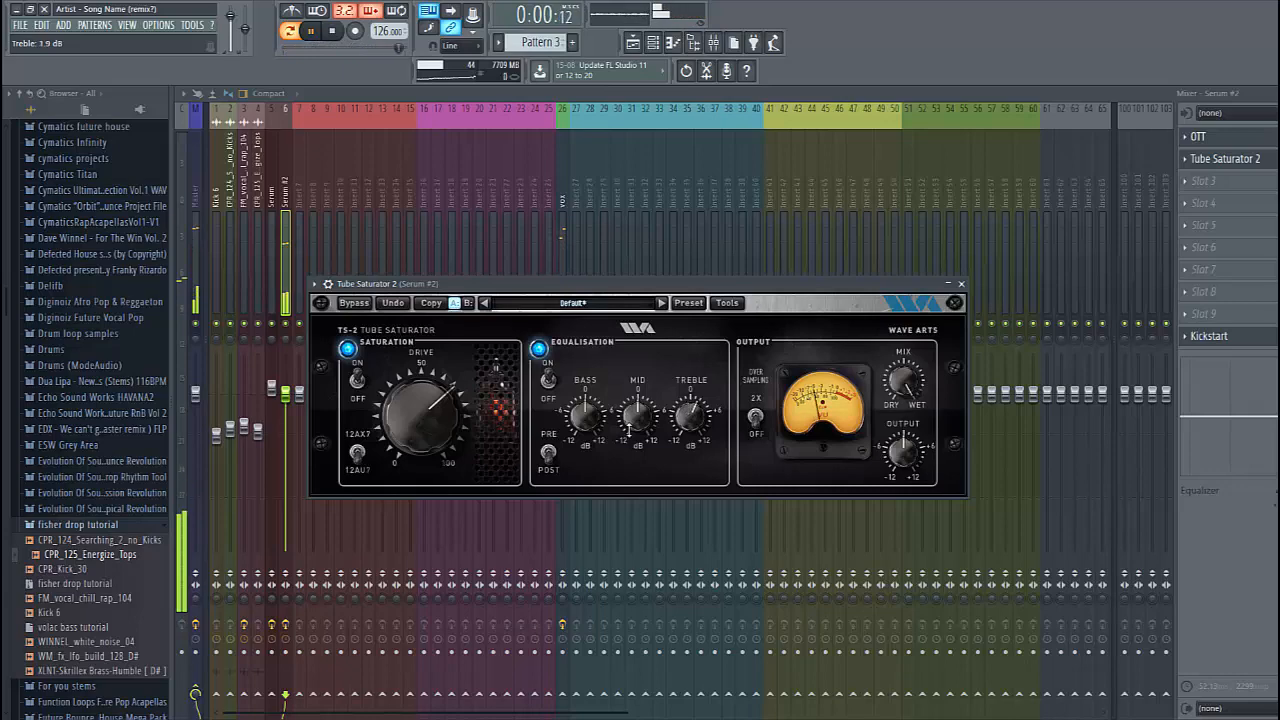
left_click_drag(637, 283, 698, 240)
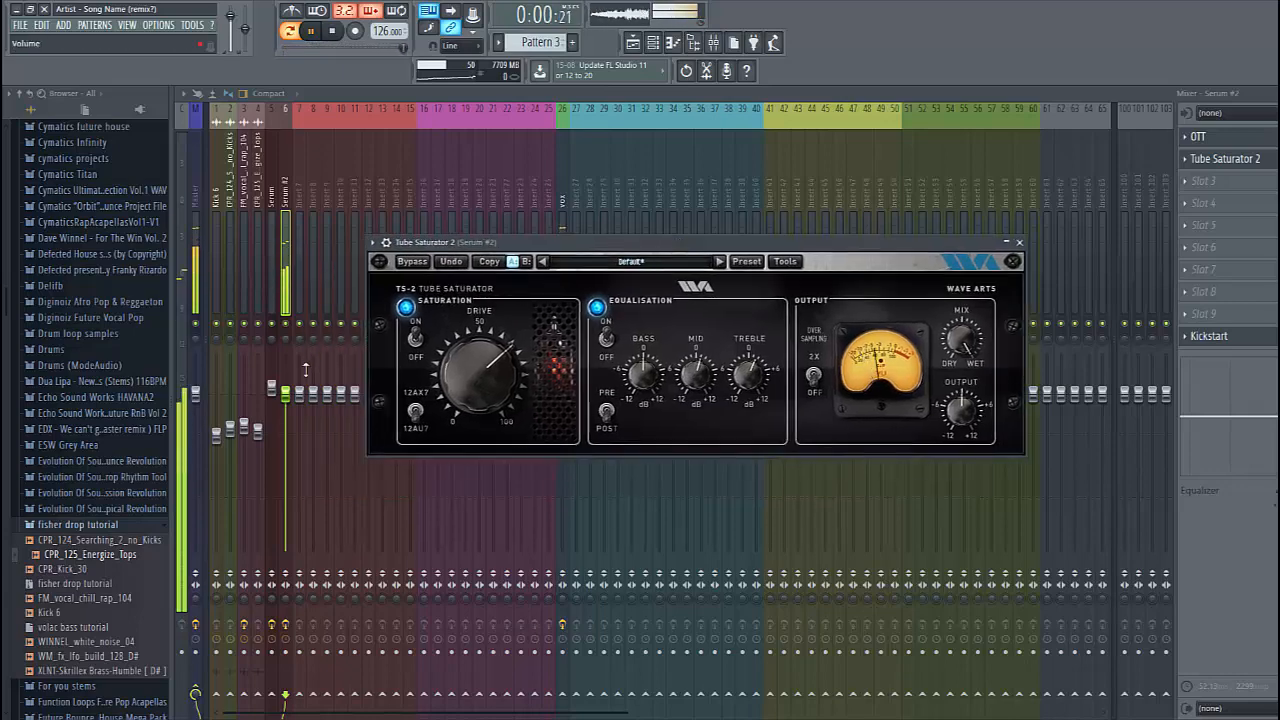
left_click_drag(286, 394, 286, 424)
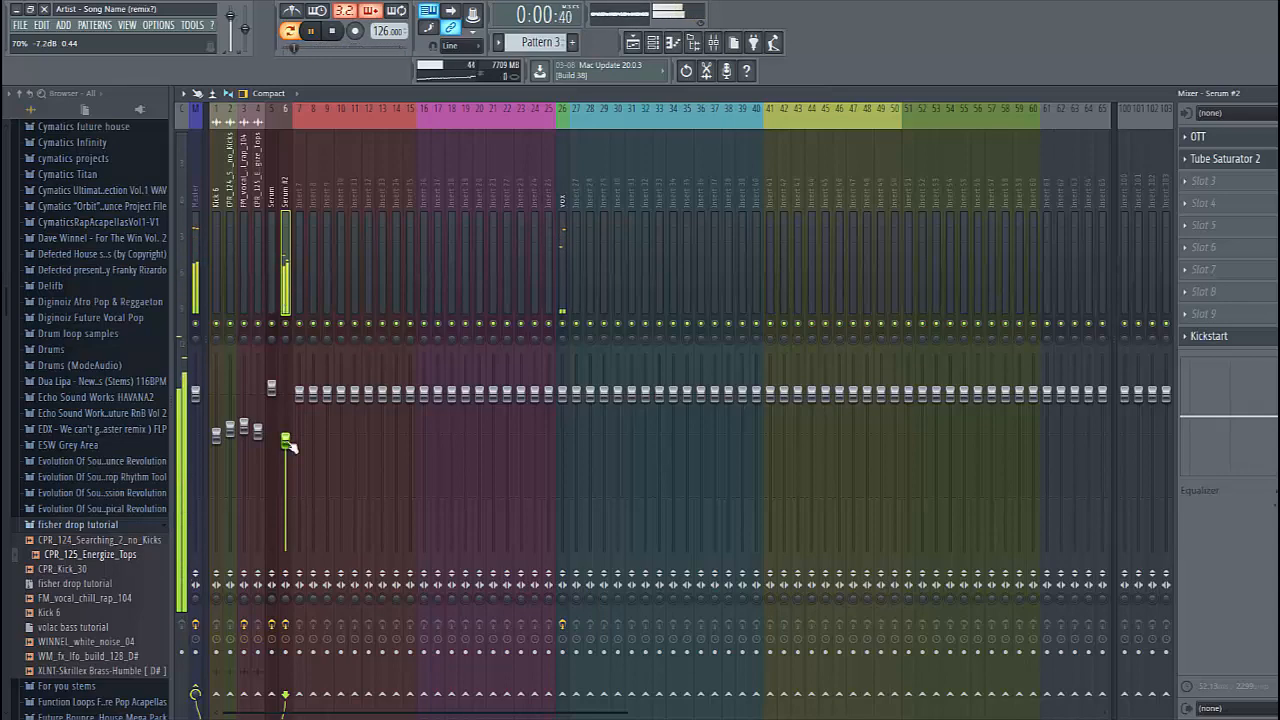
Step: Load FabFilter Pro-Q 2 in slot 3 and add a low cut band at 191.62 Hz with a Q of 1.031
left_click(1183, 185)
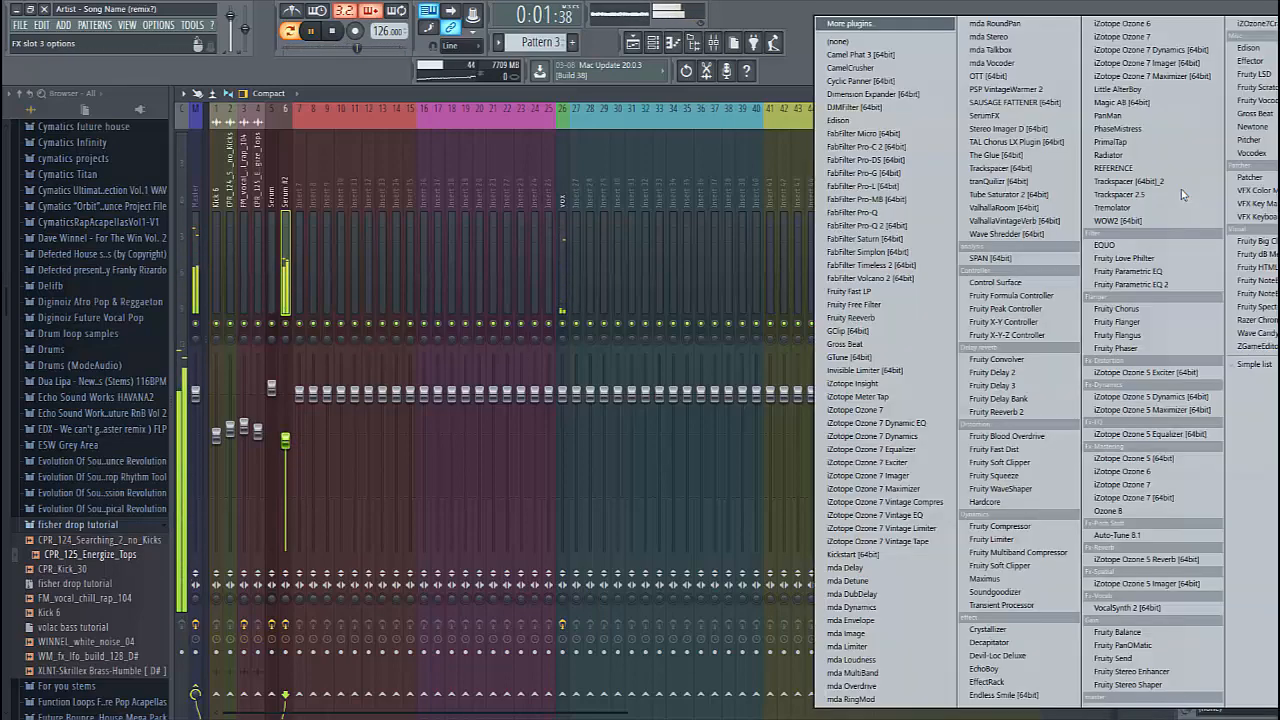
left_click(870, 226)
left_click(422, 301)
right_click(422, 301)
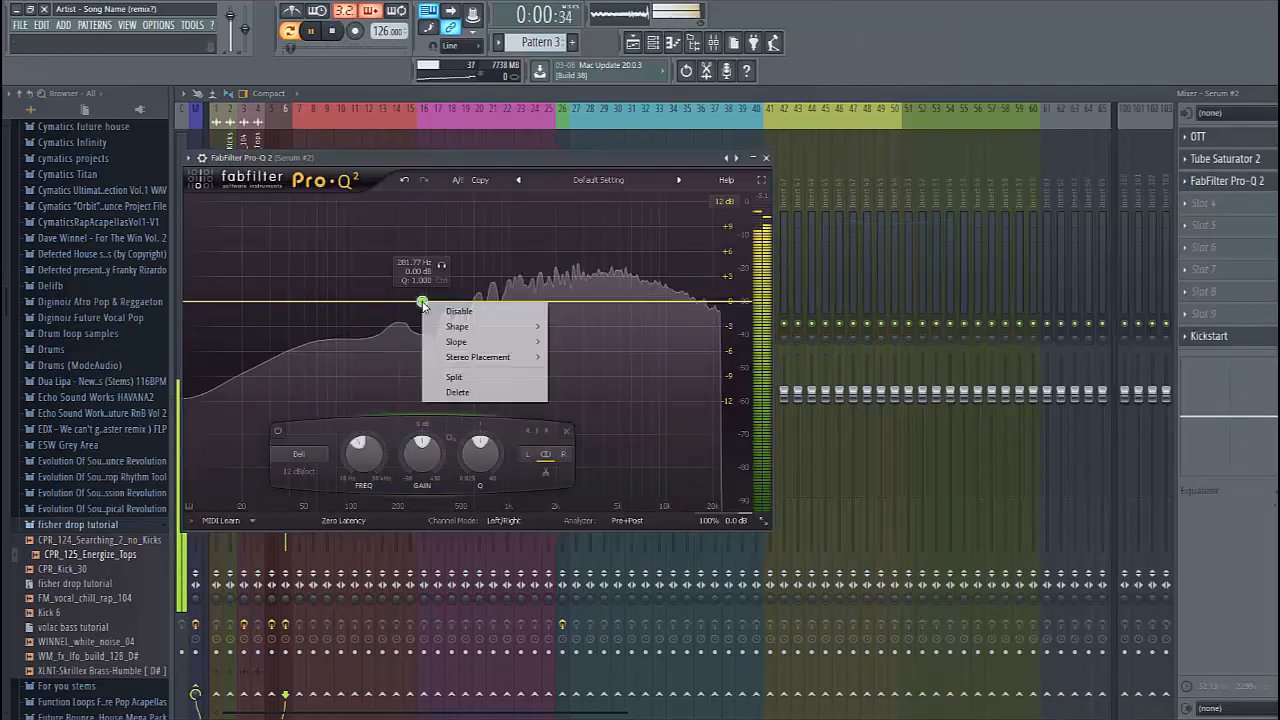
mouse_move(480, 339)
left_click(575, 356)
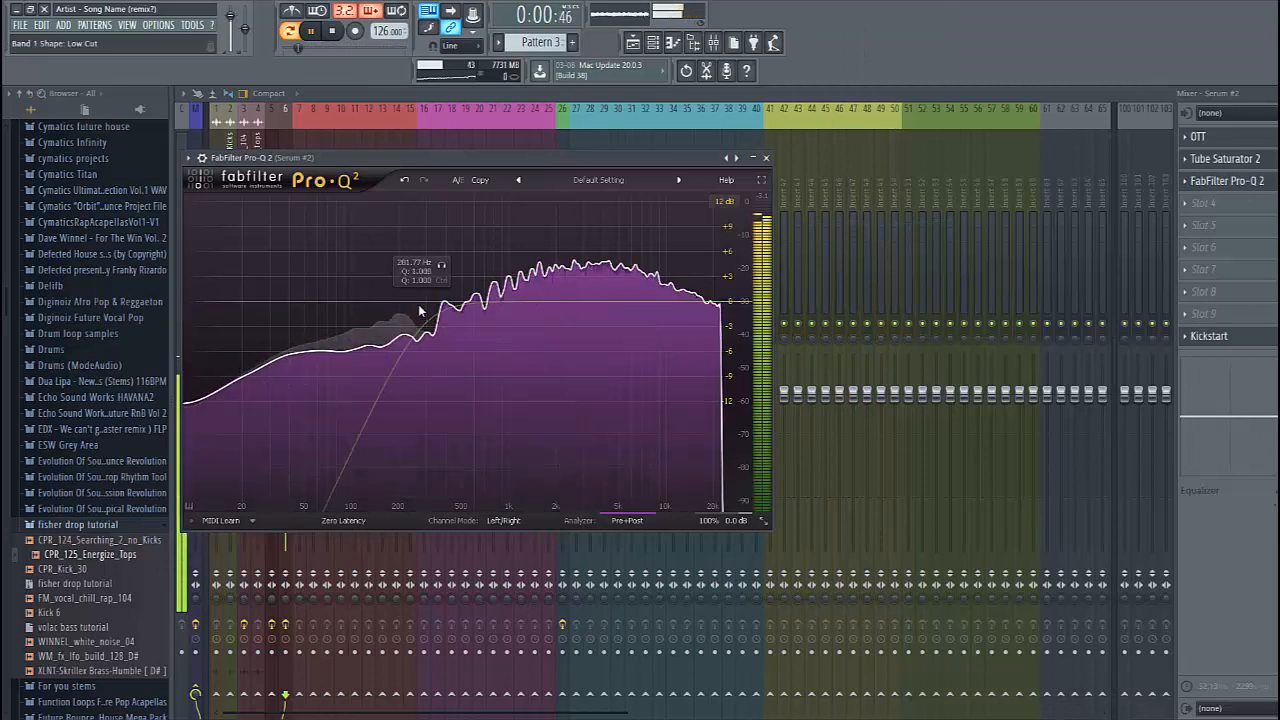
left_click_drag(422, 303, 396, 299)
scroll(384, 302, "up", 1)
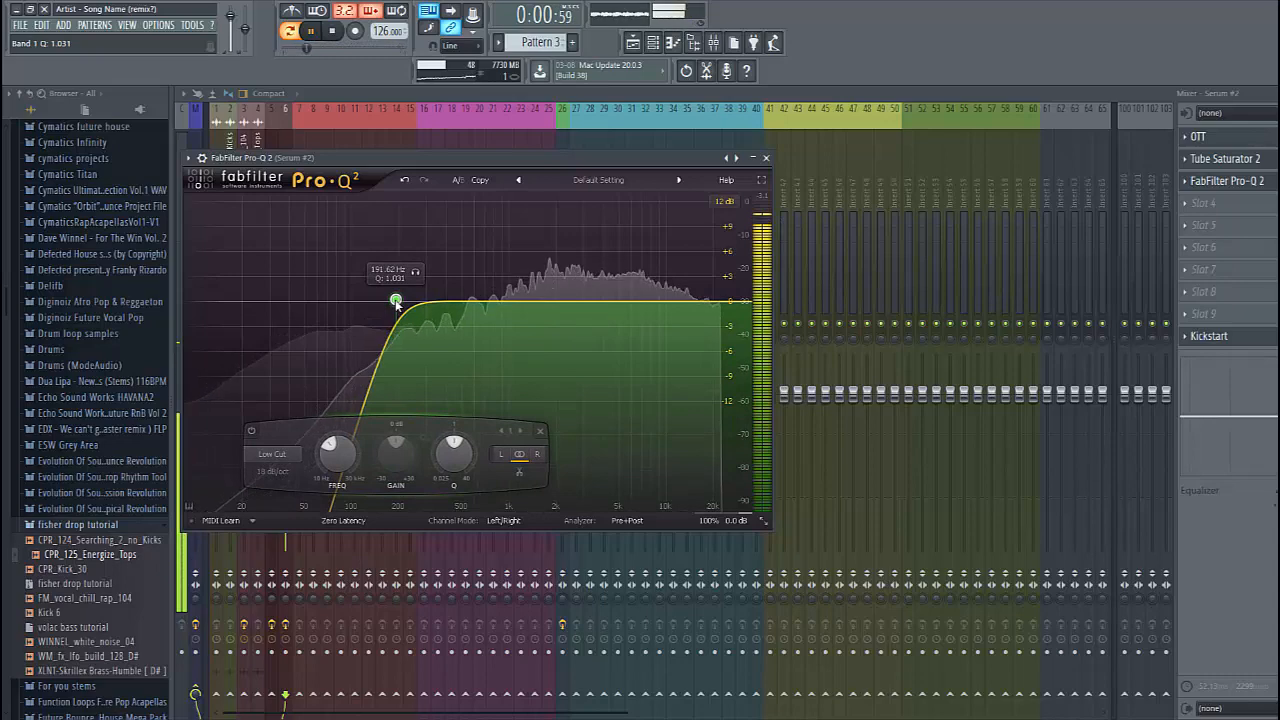
Step: Place a Pattern 3 clip at bar 9 in the playlist, directly above the kick track, and play from just before bar 8
left_click(632, 42)
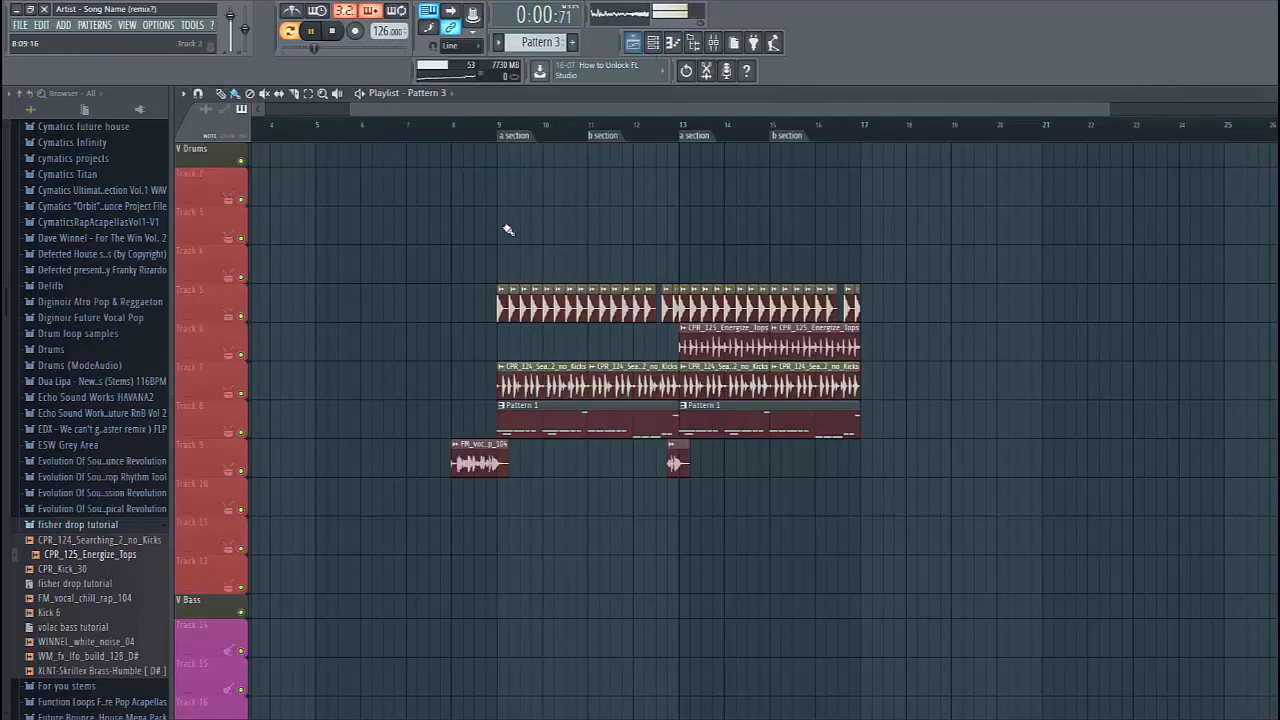
left_click(452, 135)
left_click_drag(542, 270, 604, 274)
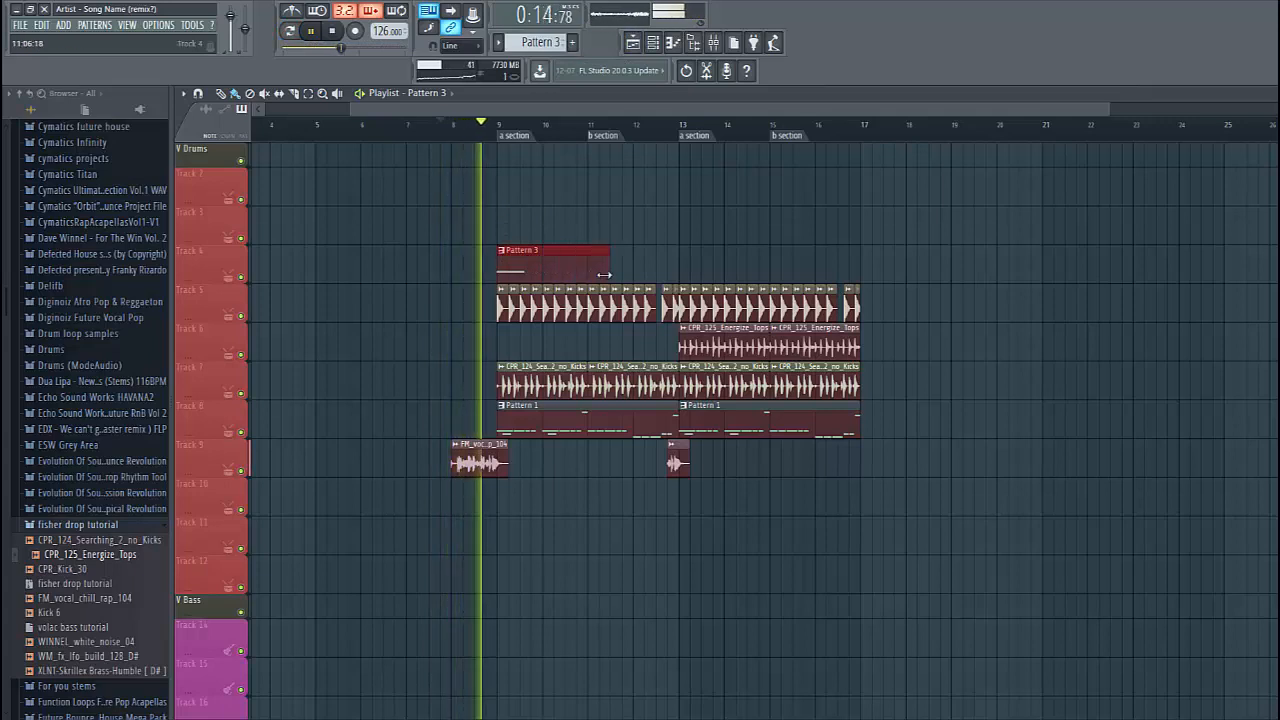
Step: Lengthen Pattern 3's Serum #2 note to about one and a half bars and play it back in the playlist
double_click(545, 275)
key("space")
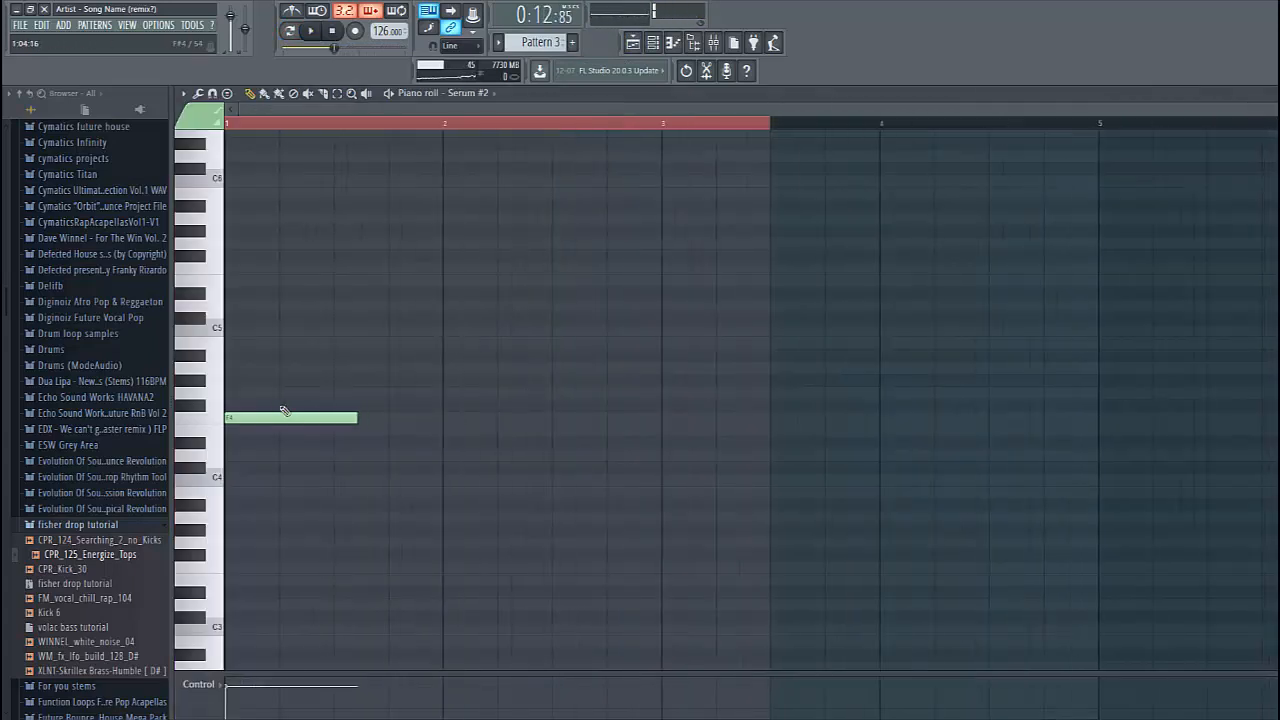
left_click_drag(443, 421, 546, 418)
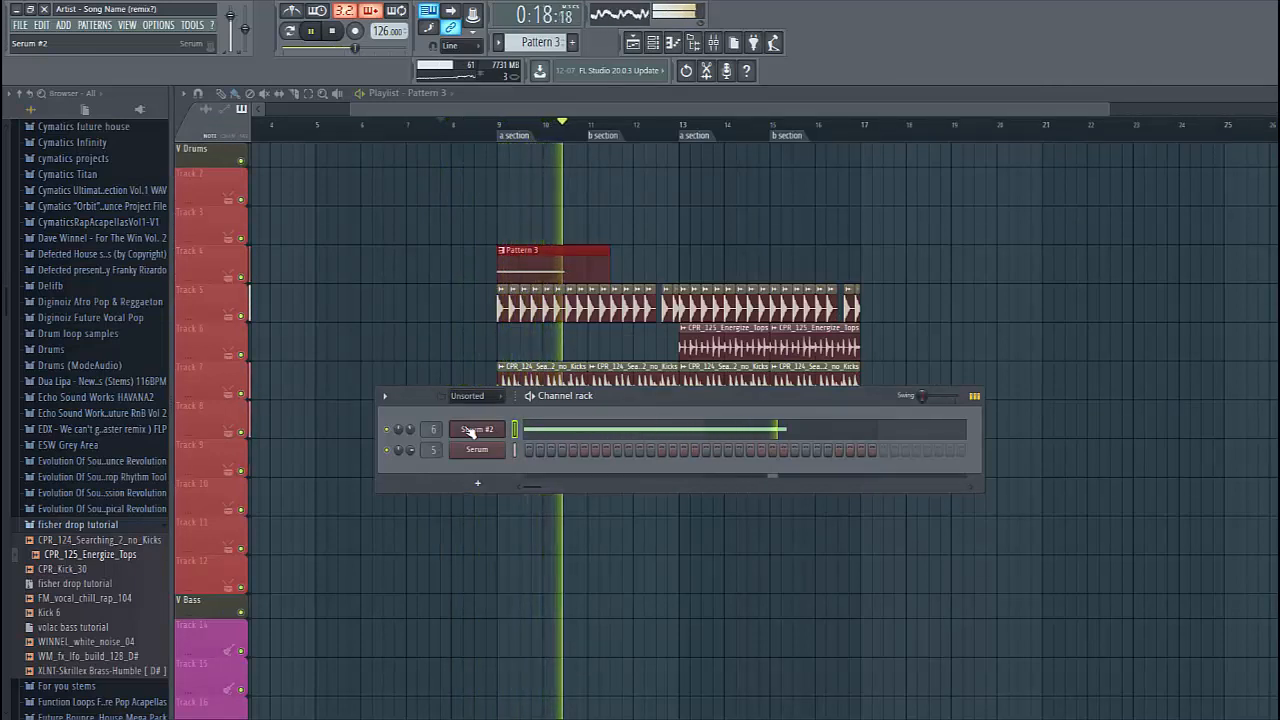
key("space")
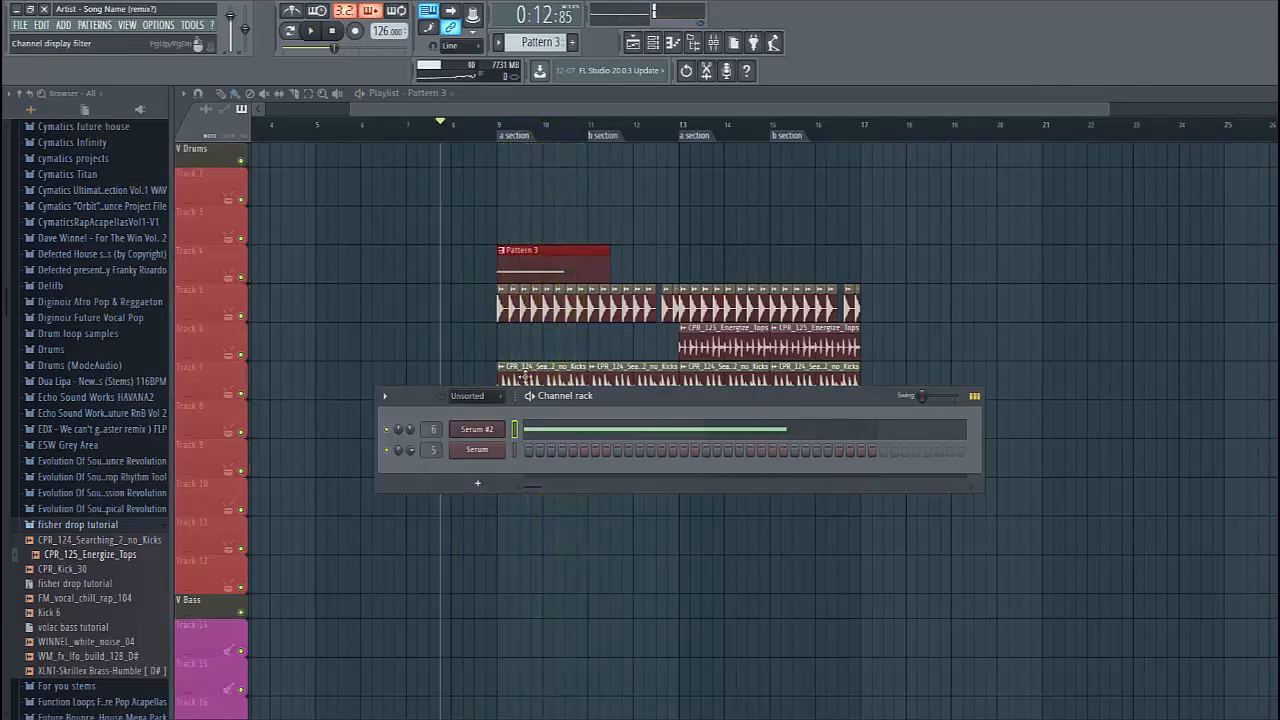
Step: Open Serum #2, nudge its pitch bend wheel, and create an automation clip for the pitch bend
left_click(591, 421)
key("F7")
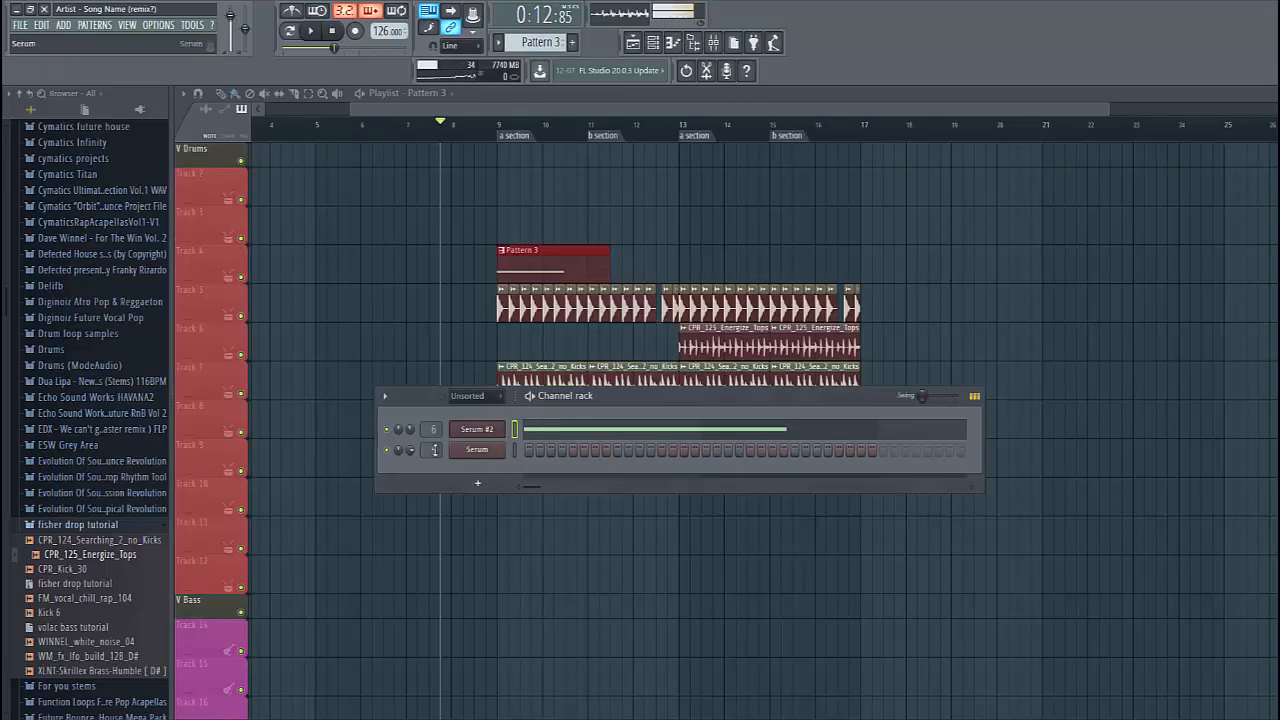
left_click(468, 430)
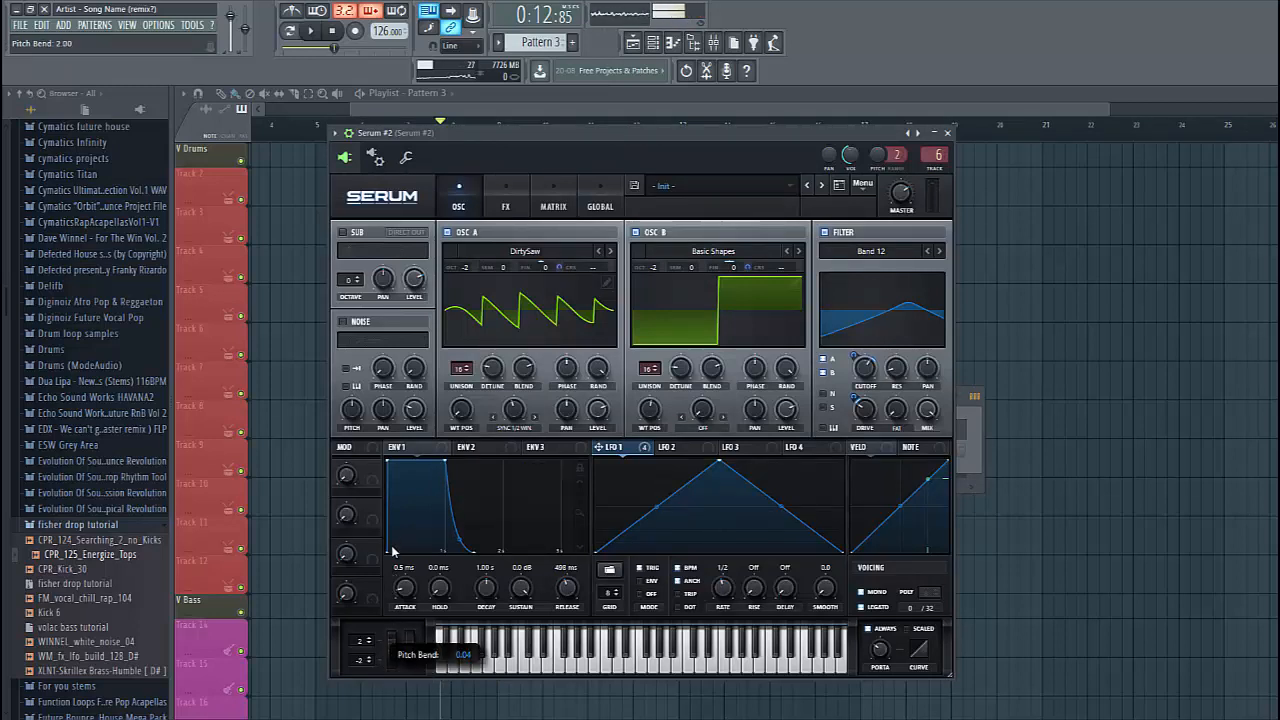
left_click(192, 25)
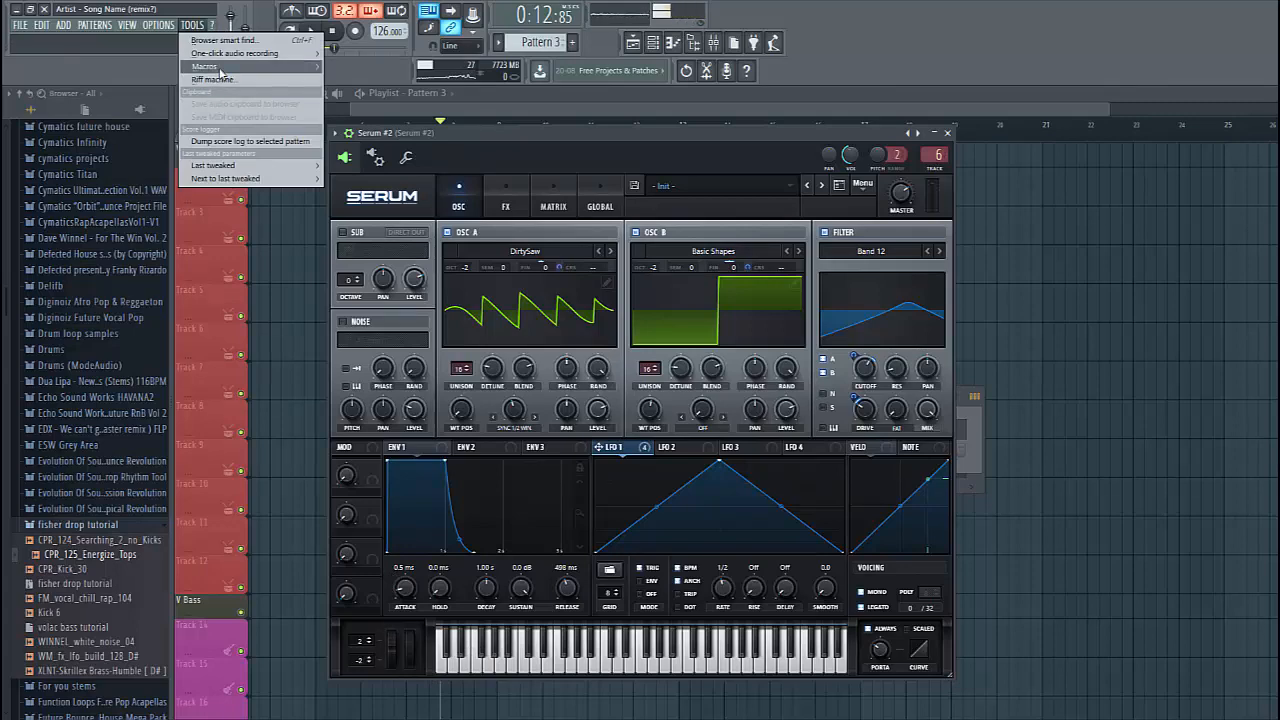
mouse_move(226, 168)
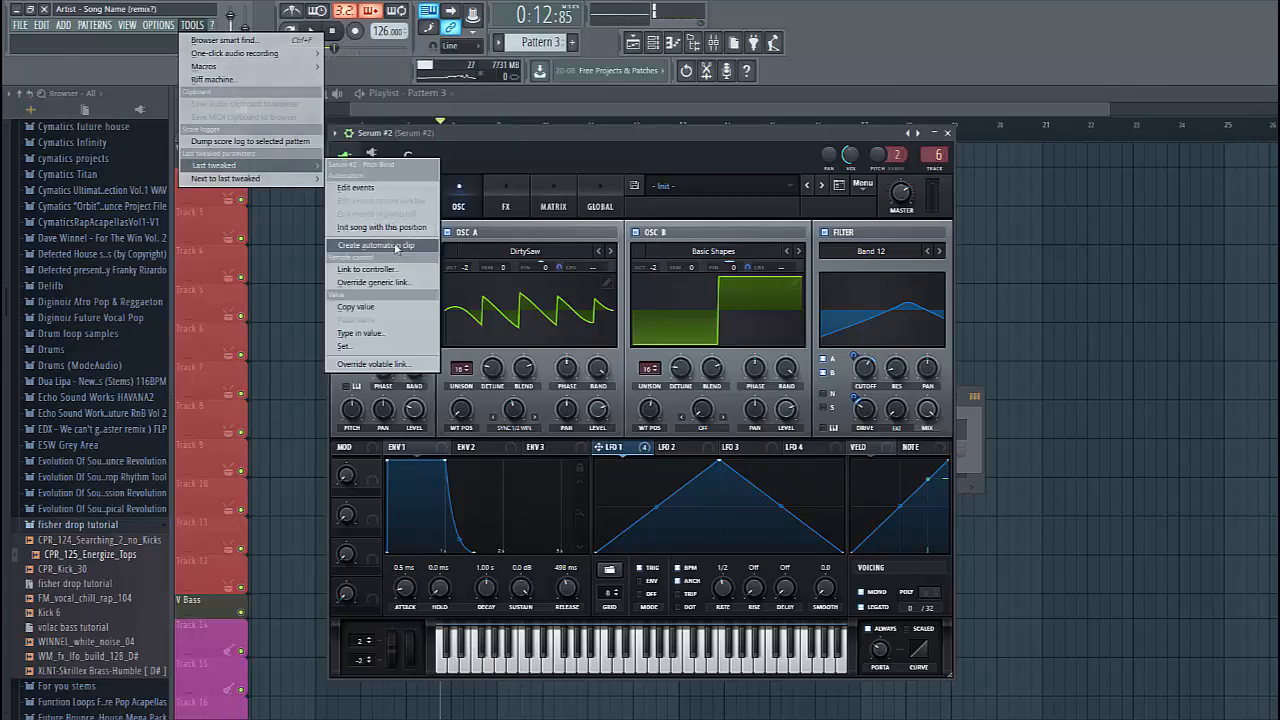
left_click(397, 246)
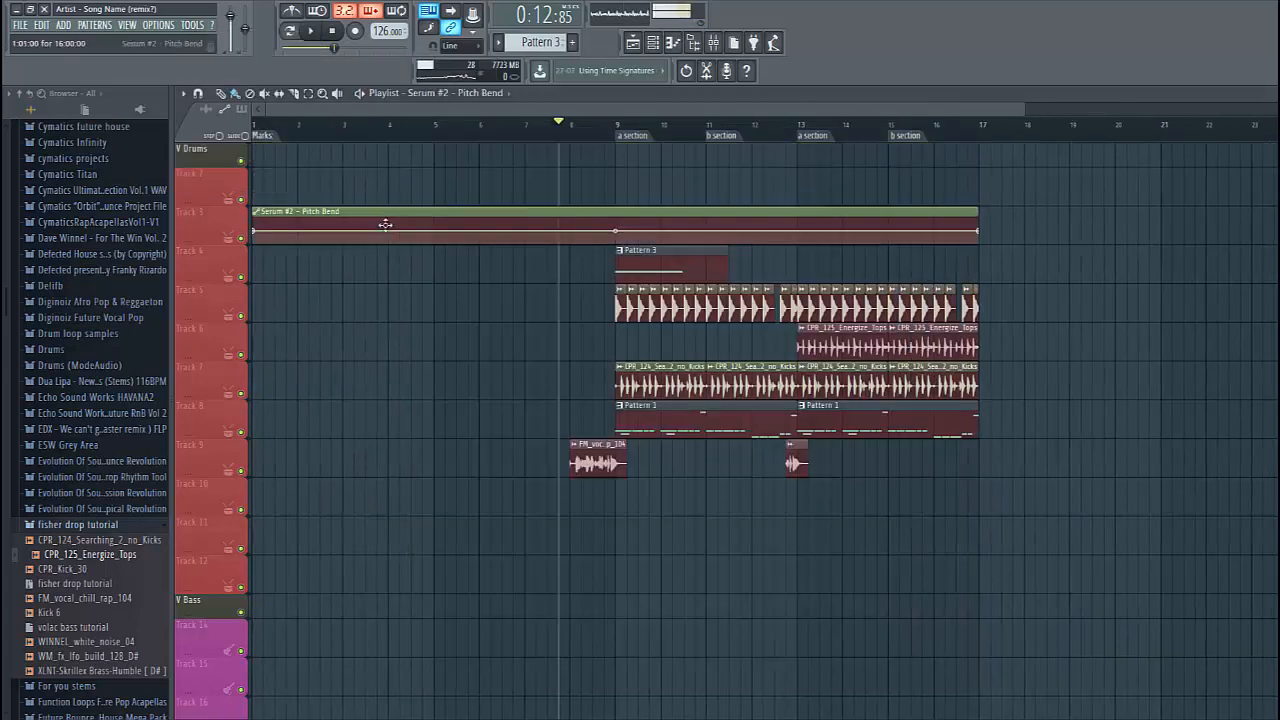
Step: Move the pitch bend automation clip to start at bar 9, slice it at bar 11 and delete the remainder
key("space")
left_click_drag(312, 211, 708, 206)
key("c")
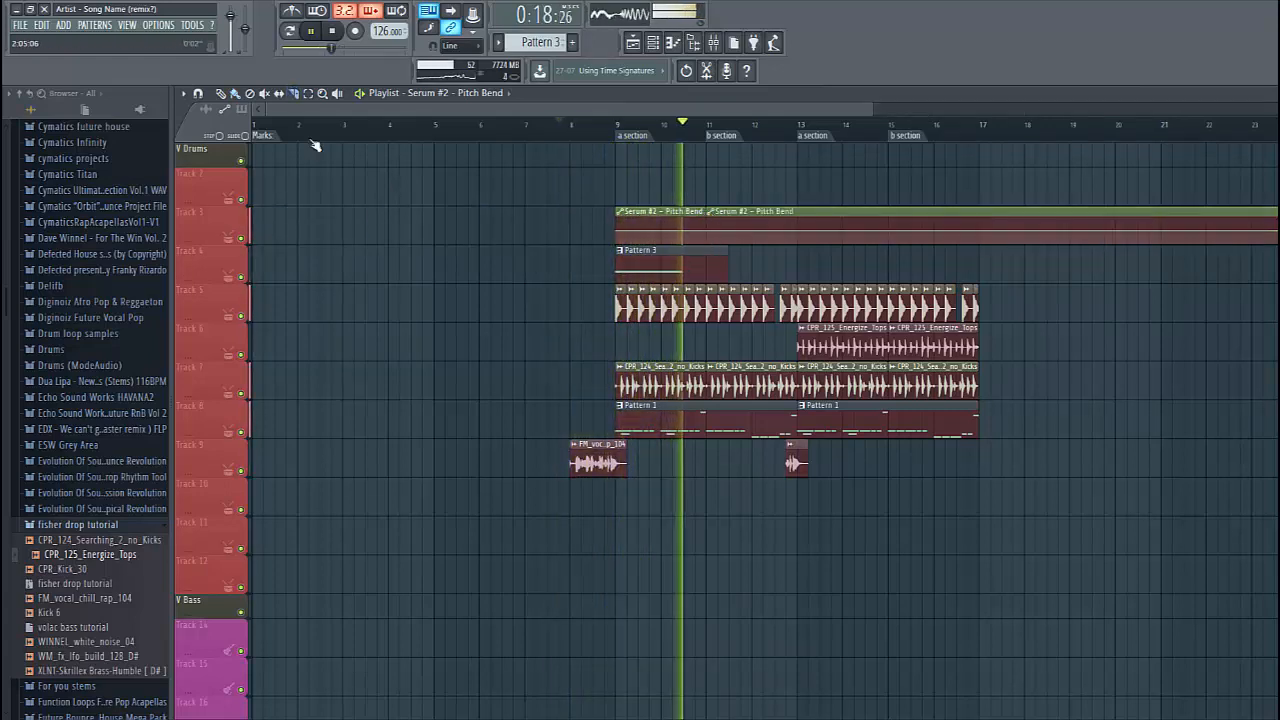
left_click(221, 93)
right_click(812, 220)
scroll(655, 237, "up", 3)
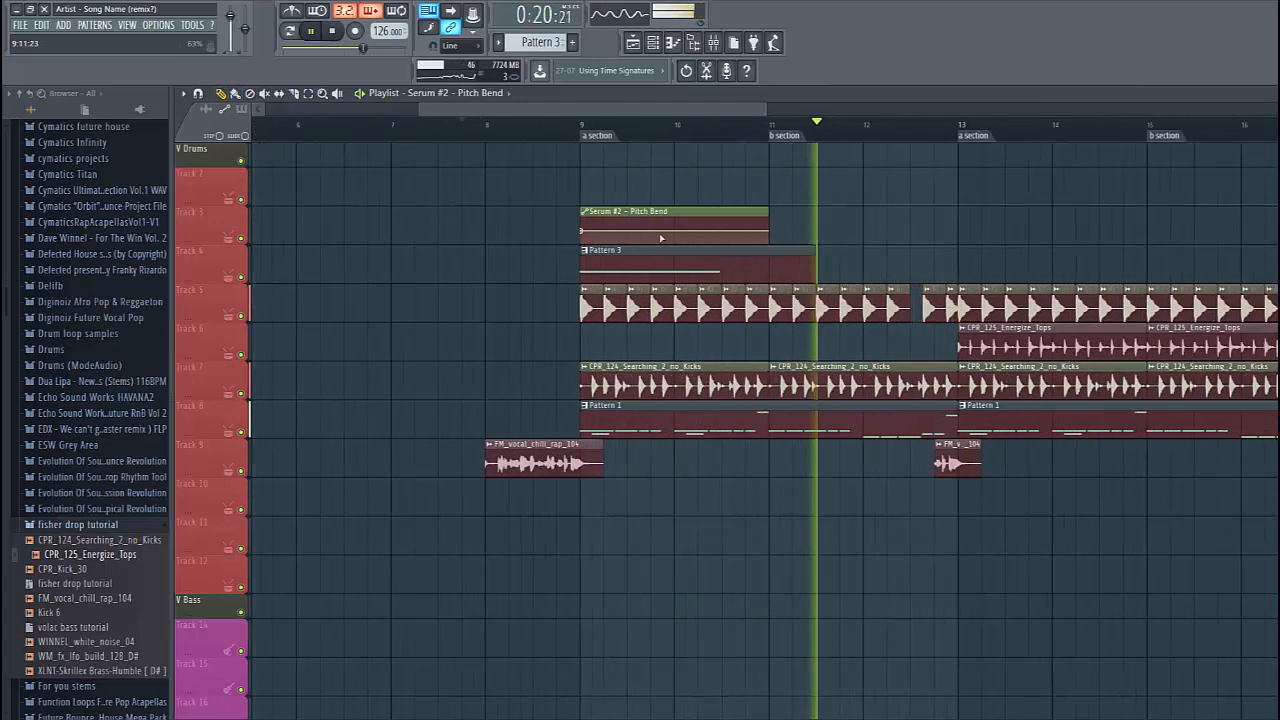
Step: Copy the pitch bend clip's 50% starting value to a new automation point at bar 10
scroll(660, 237, "up", 3)
right_click(503, 232)
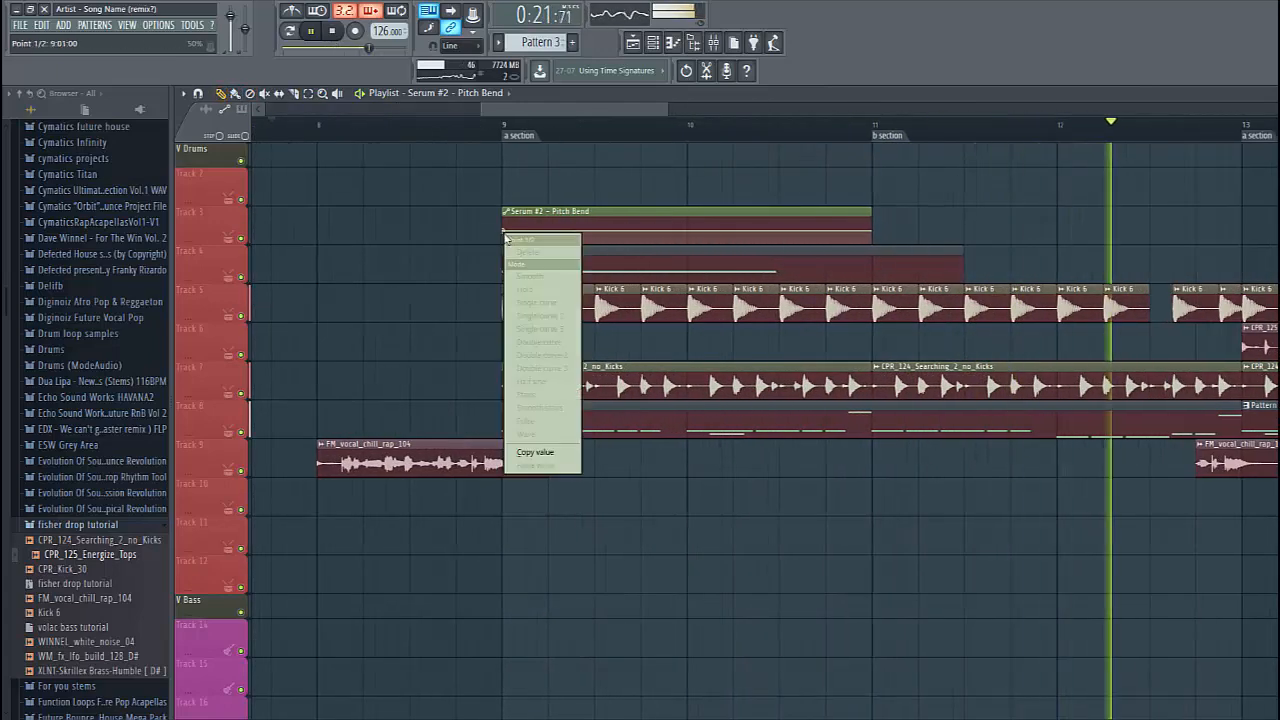
left_click(537, 450)
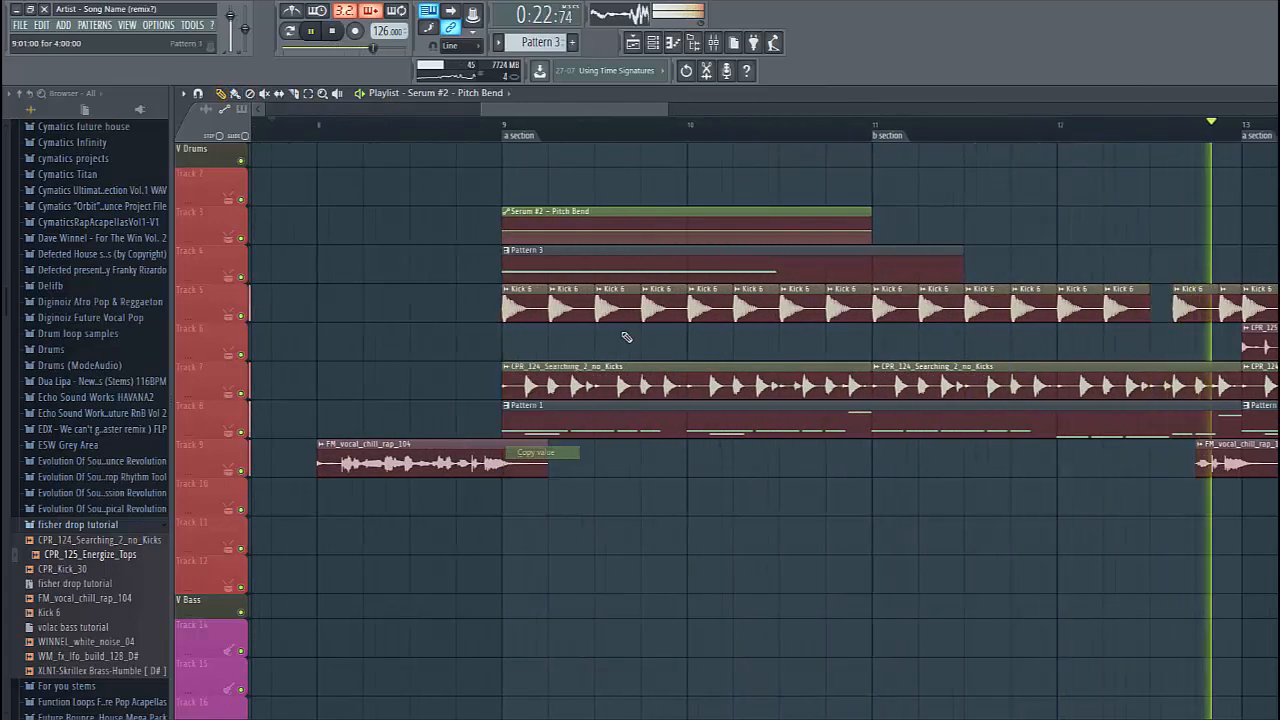
left_click(688, 233)
right_click(688, 233)
left_click(721, 467)
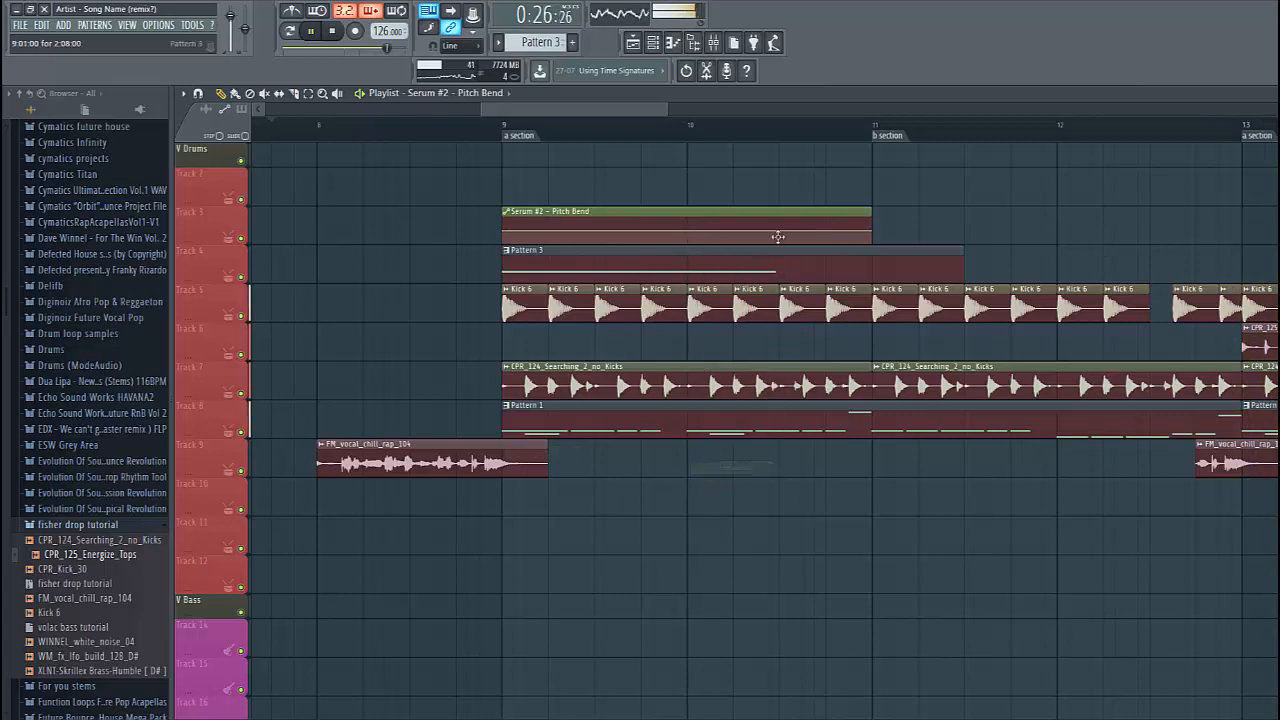
Step: Add a raised pitch bend peak halfway through bar 10, return it to 50% at bar 11, and play the result
left_click_drag(783, 232, 783, 208)
left_click(871, 231)
right_click(871, 231)
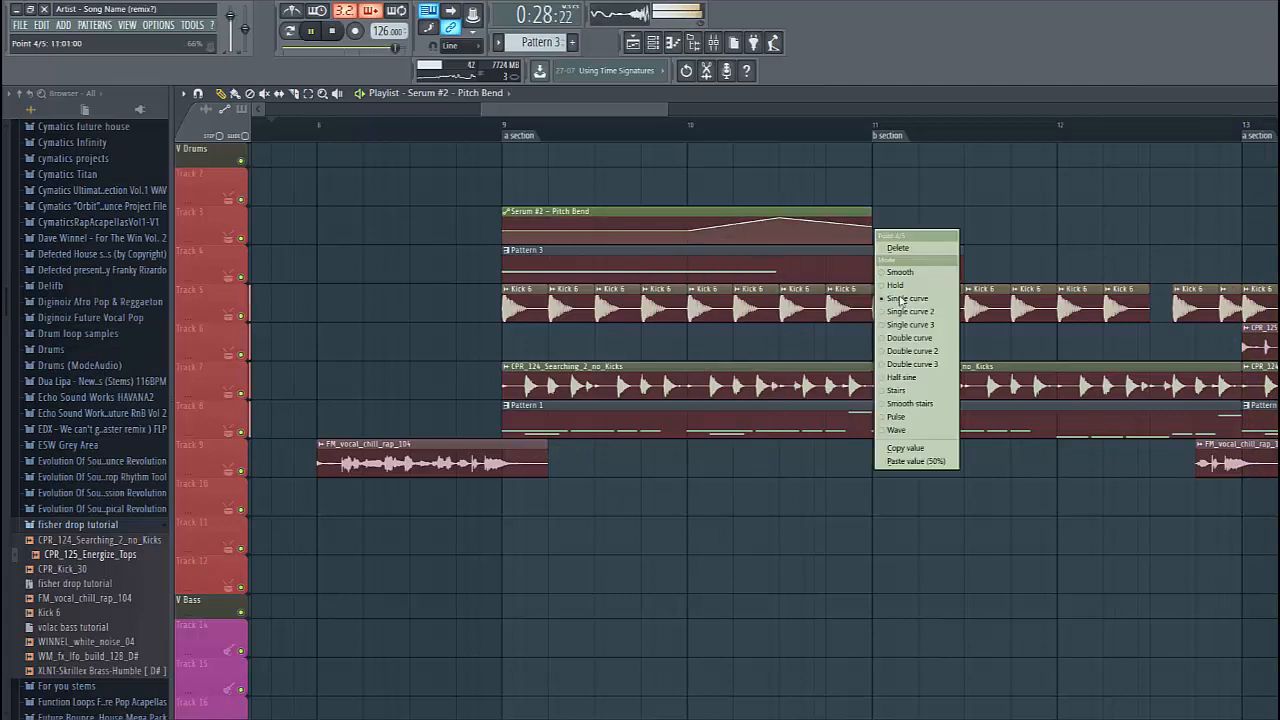
left_click(920, 466)
left_click(596, 133)
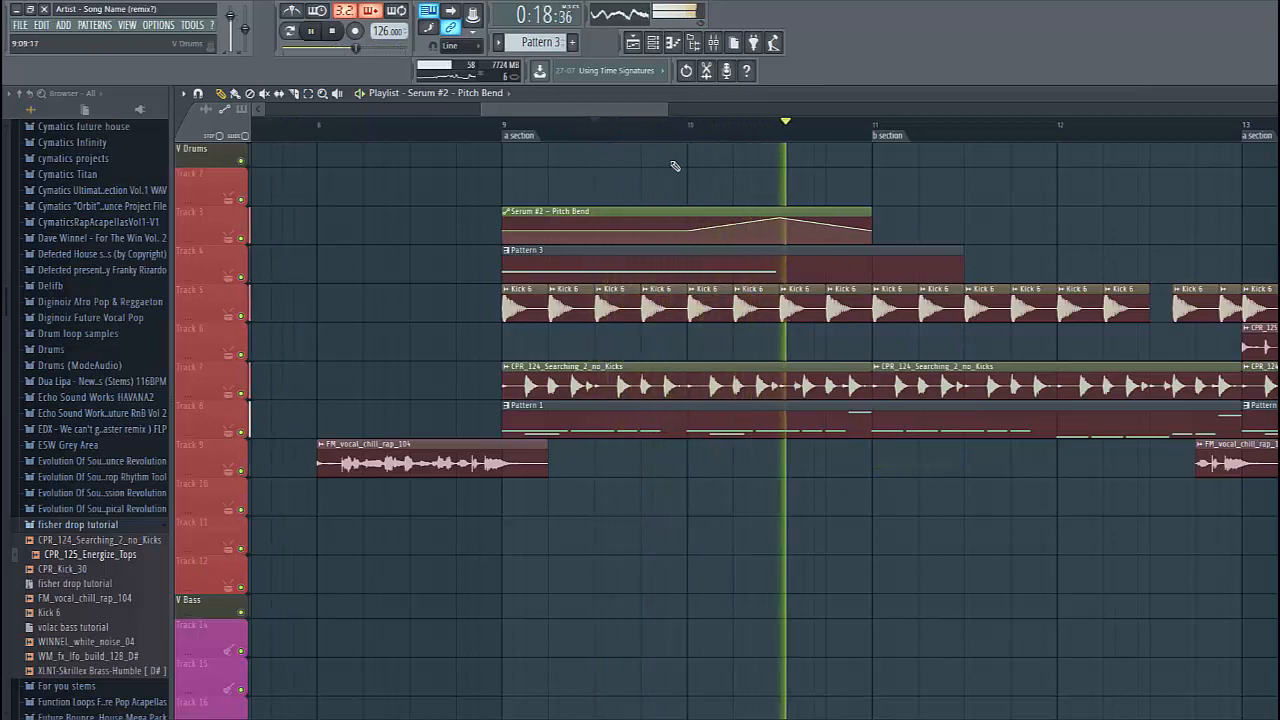
key("space")
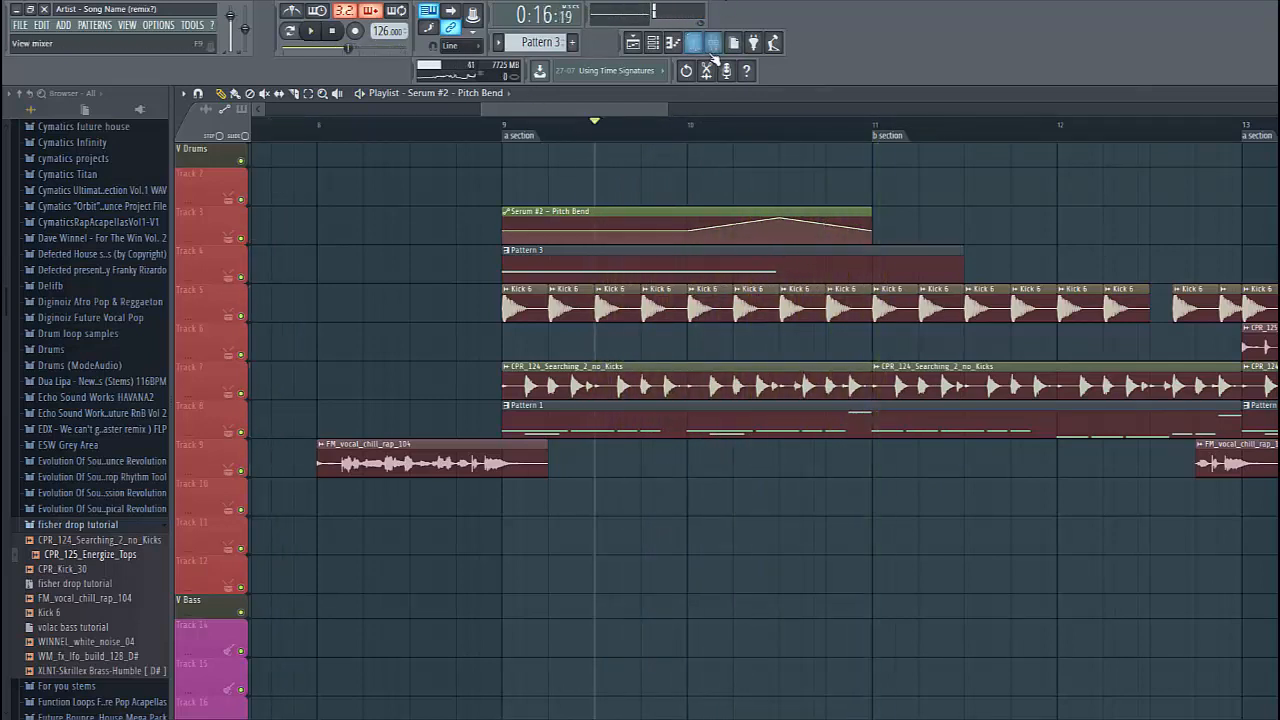
Step: Load ValhallaVintageVerb in slot 4 of the Serum #2 mixer track with a 34% mix and a 400 Hz low cut
left_click(713, 44)
left_click(1205, 203)
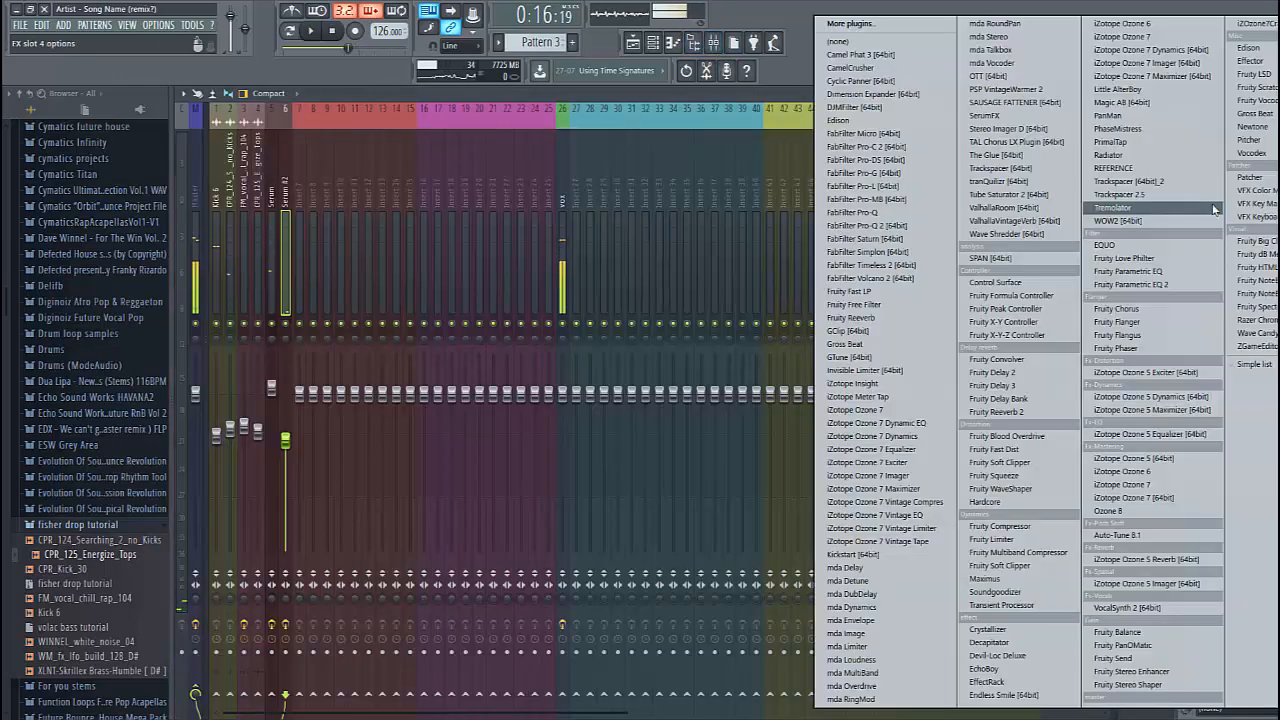
left_click(1040, 225)
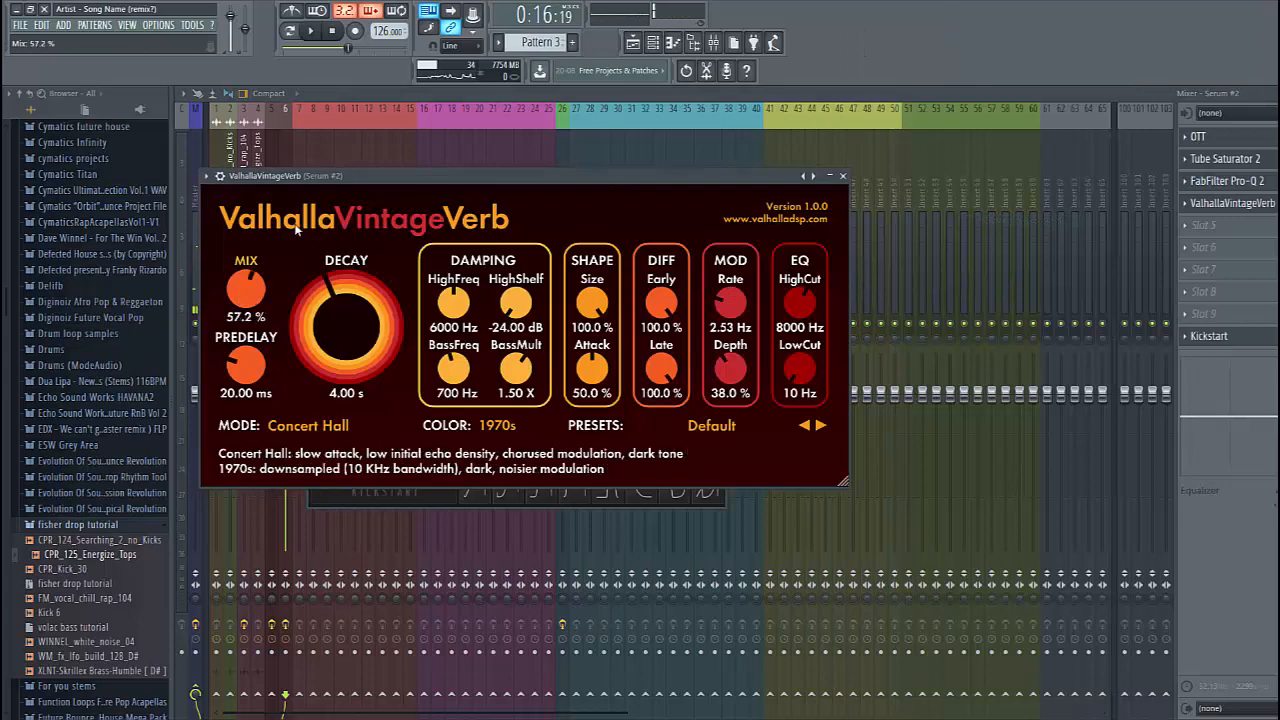
left_click_drag(243, 283, 235, 319)
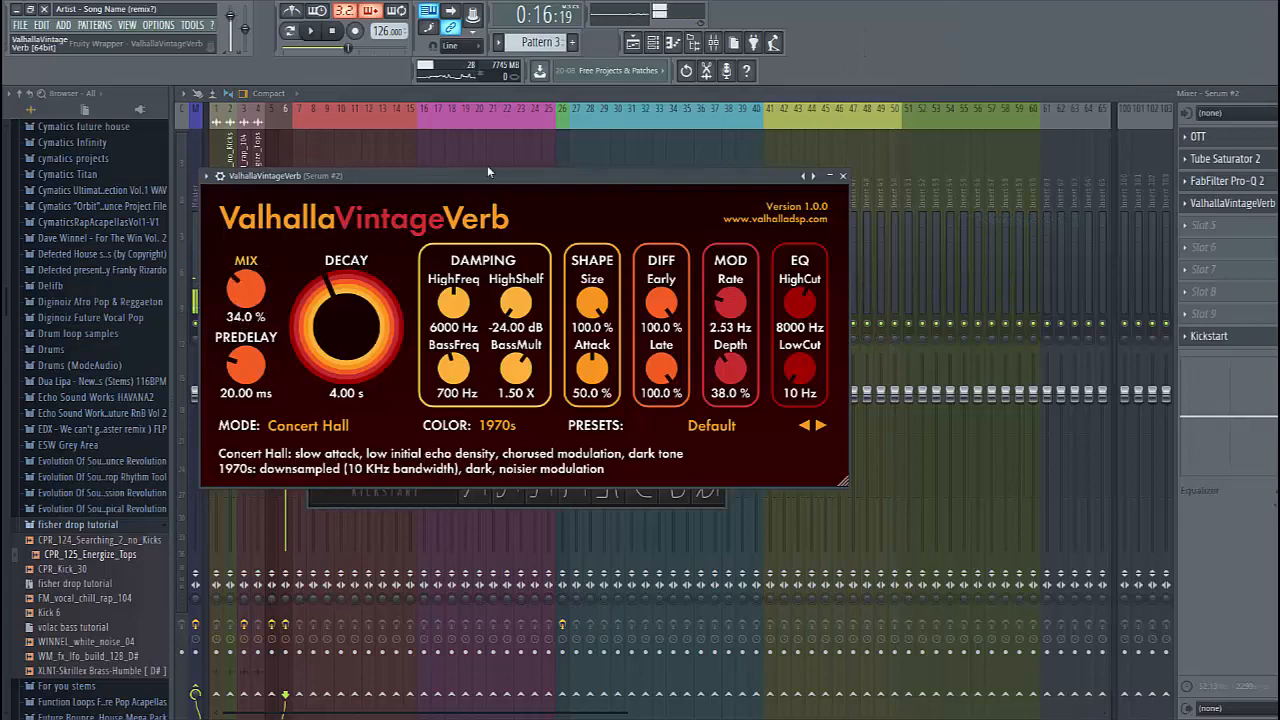
left_click_drag(487, 172, 628, 183)
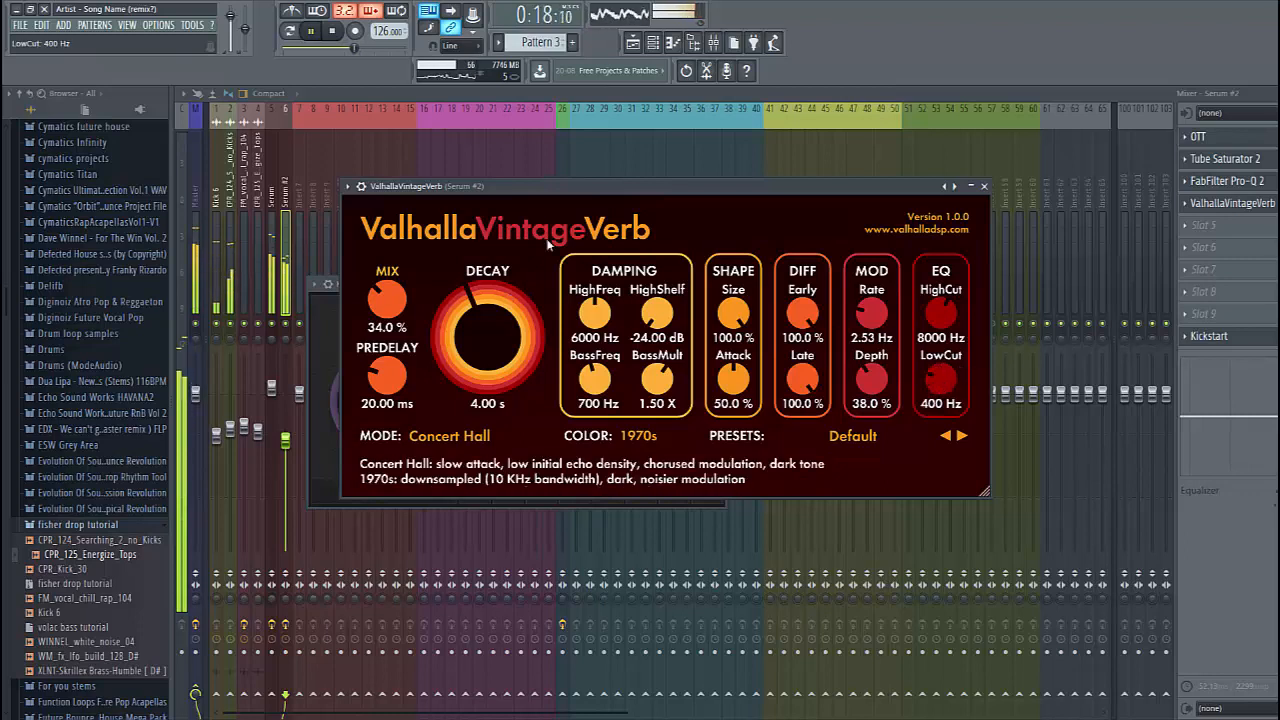
Step: Turn down the ValhallaVintageVerb decay and create an automation clip for it
left_click_drag(481, 298, 483, 550)
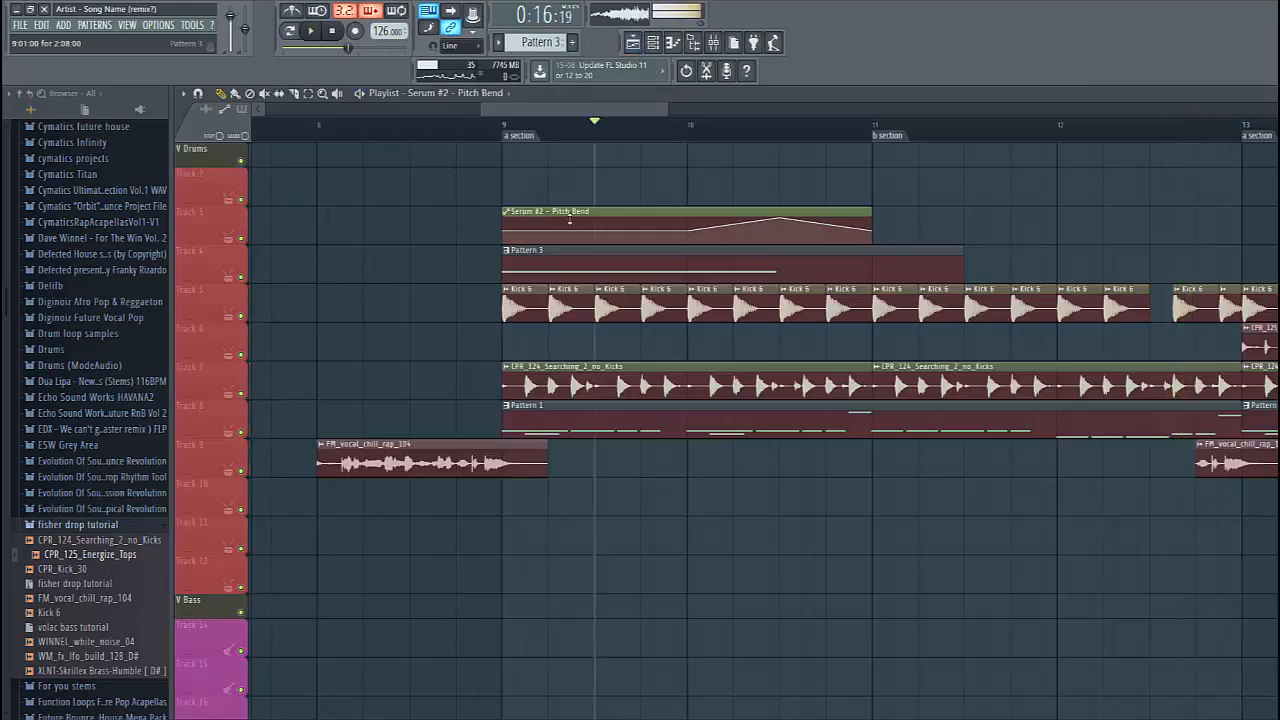
left_click(188, 25)
mouse_move(231, 164)
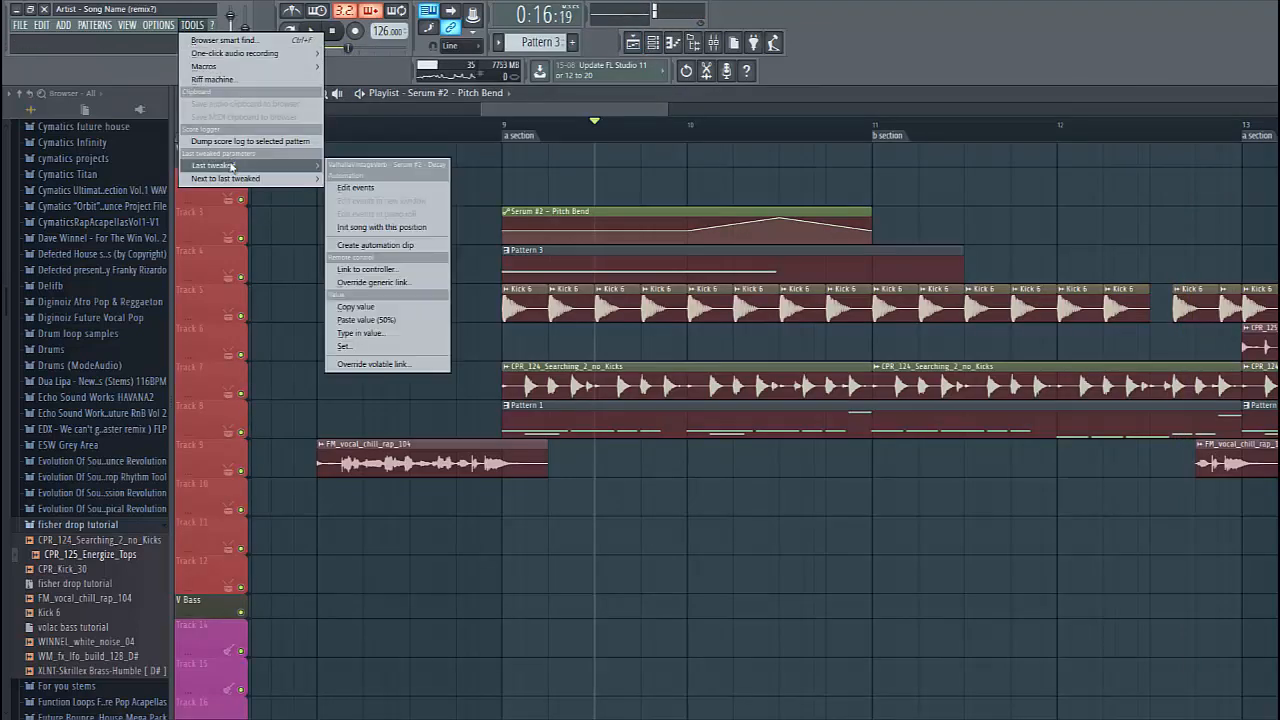
left_click(399, 245)
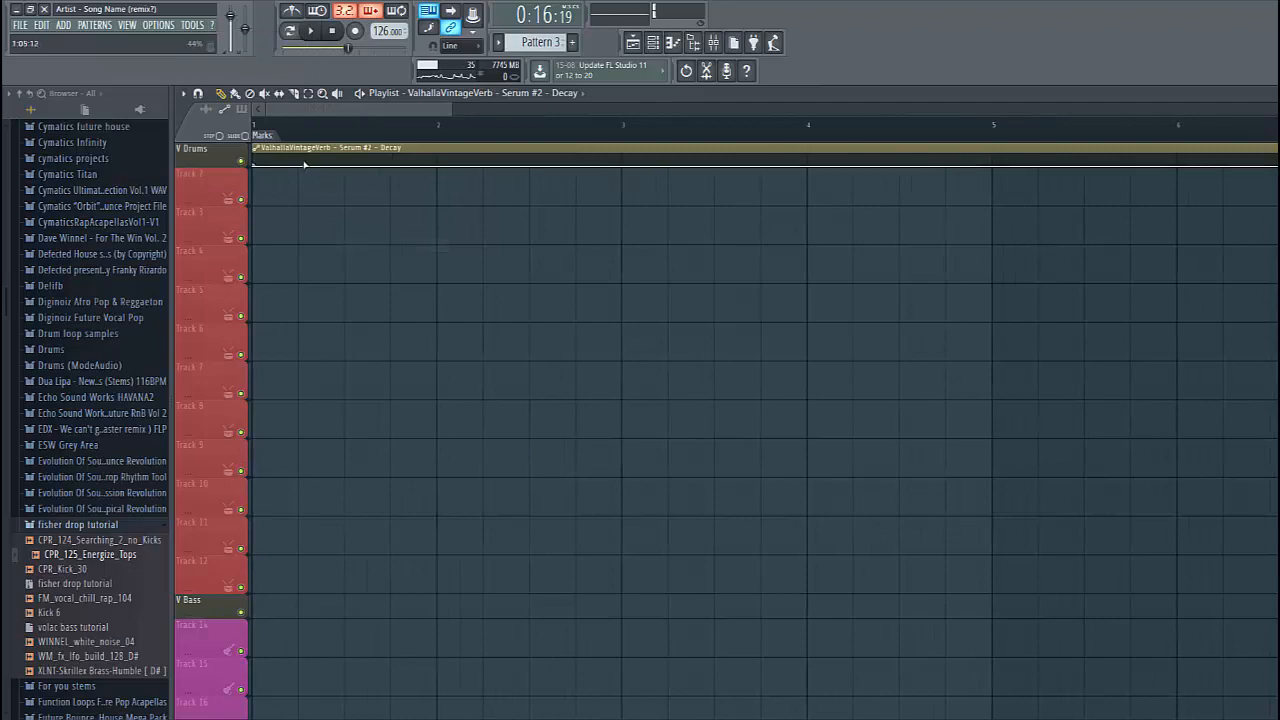
Step: Move the reverb decay automation clip to start at bar 9, on the track directly above the pitch bend clip
scroll(305, 165, "down", 6)
scroll(505, 187, "up", 3)
left_click_drag(552, 148, 1134, 206)
scroll(725, 201, "up", 3)
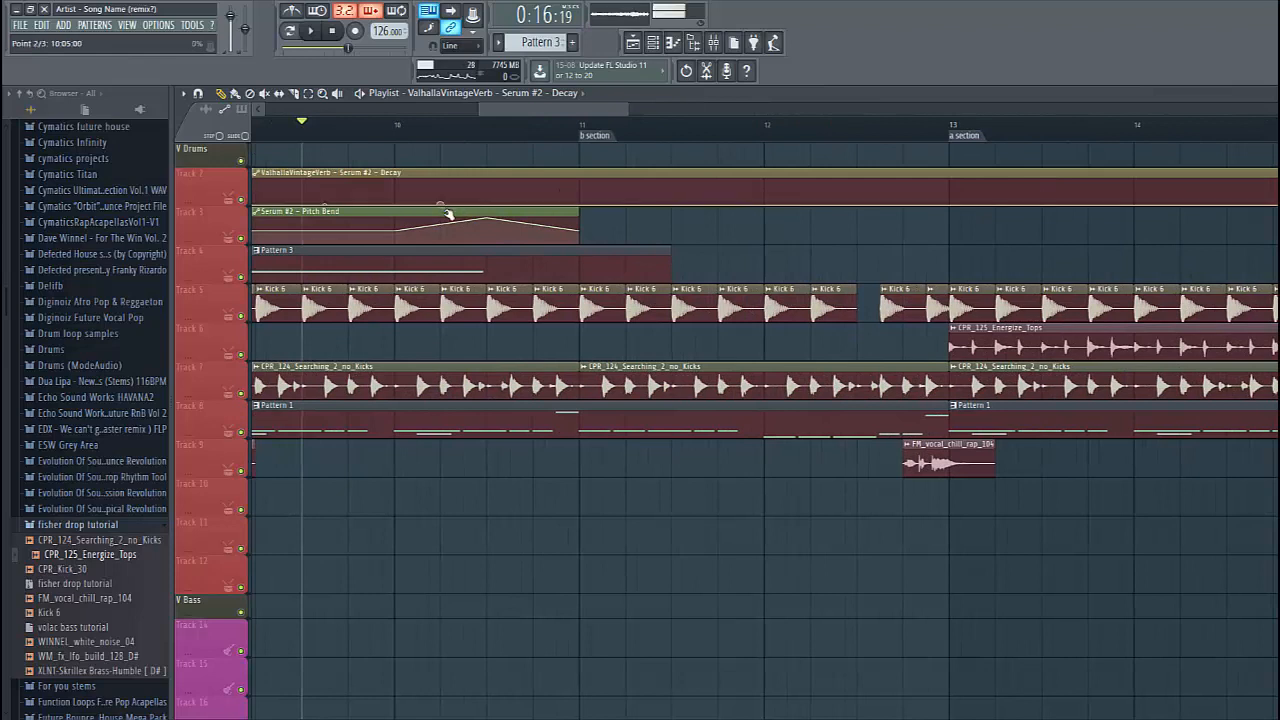
Step: Shape the decay automation to rise late in the phrase to about 79% halfway through bar 10 and fall to zero at bar 11
right_click(486, 185)
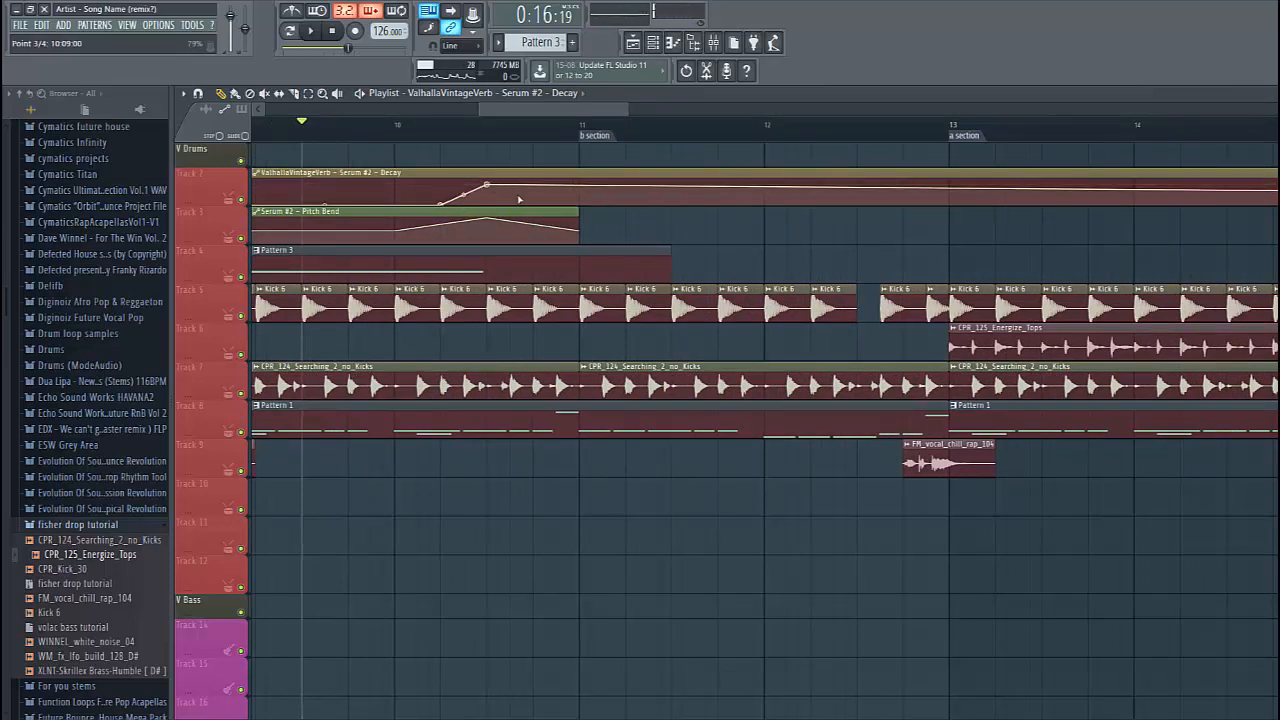
right_click(580, 200)
key("space")
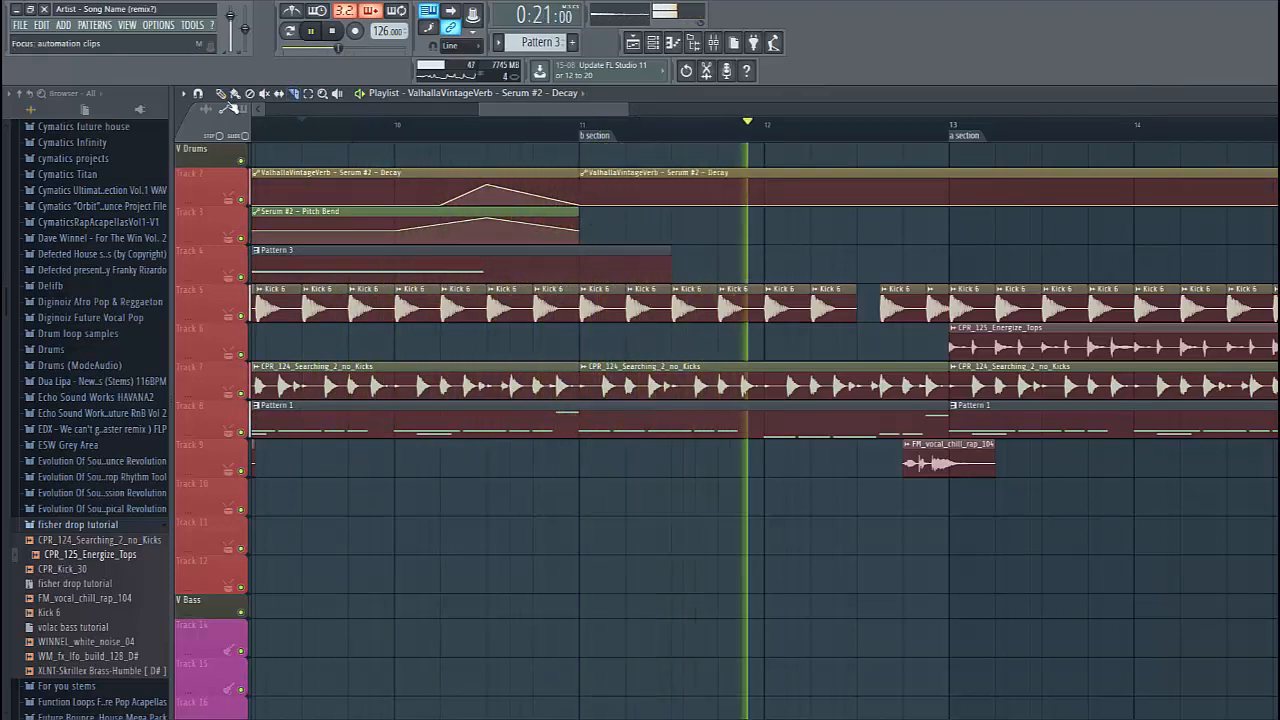
Step: Bow the falling decay curve upward, audition it, and delete the part of the decay clip after bar 11
left_click_drag(533, 195, 533, 185)
key("space")
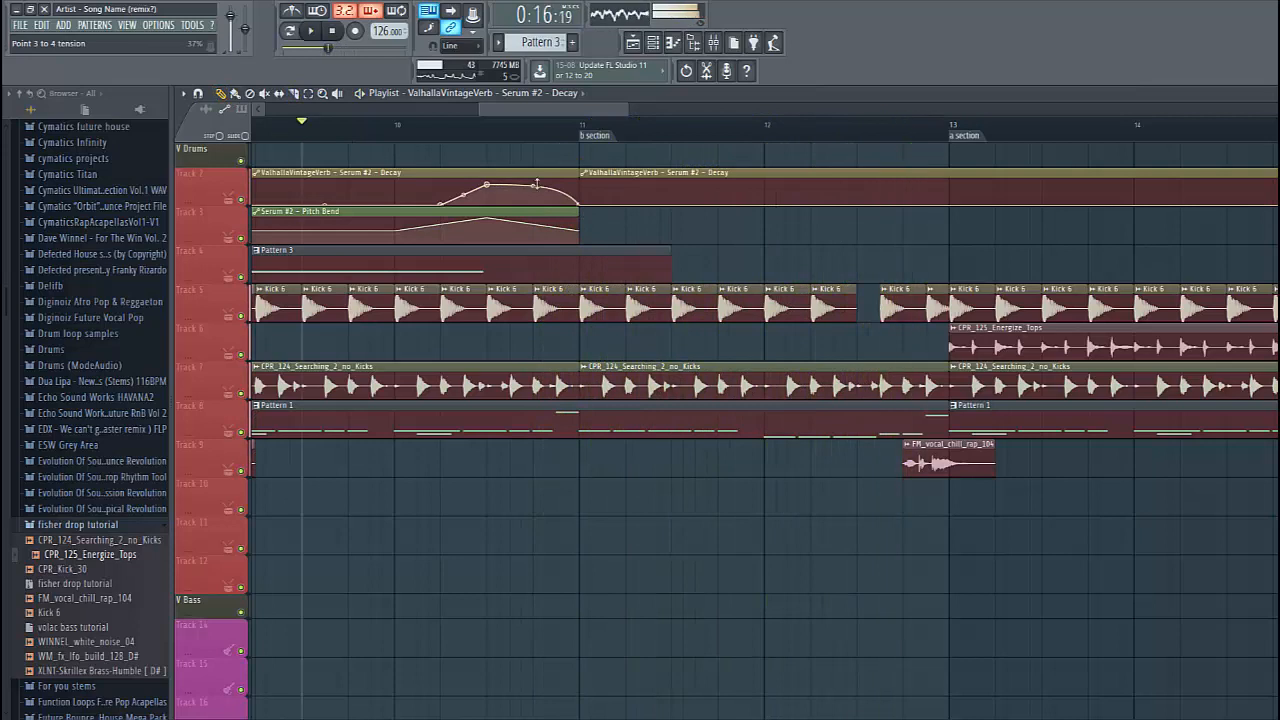
key("space")
right_click(622, 195)
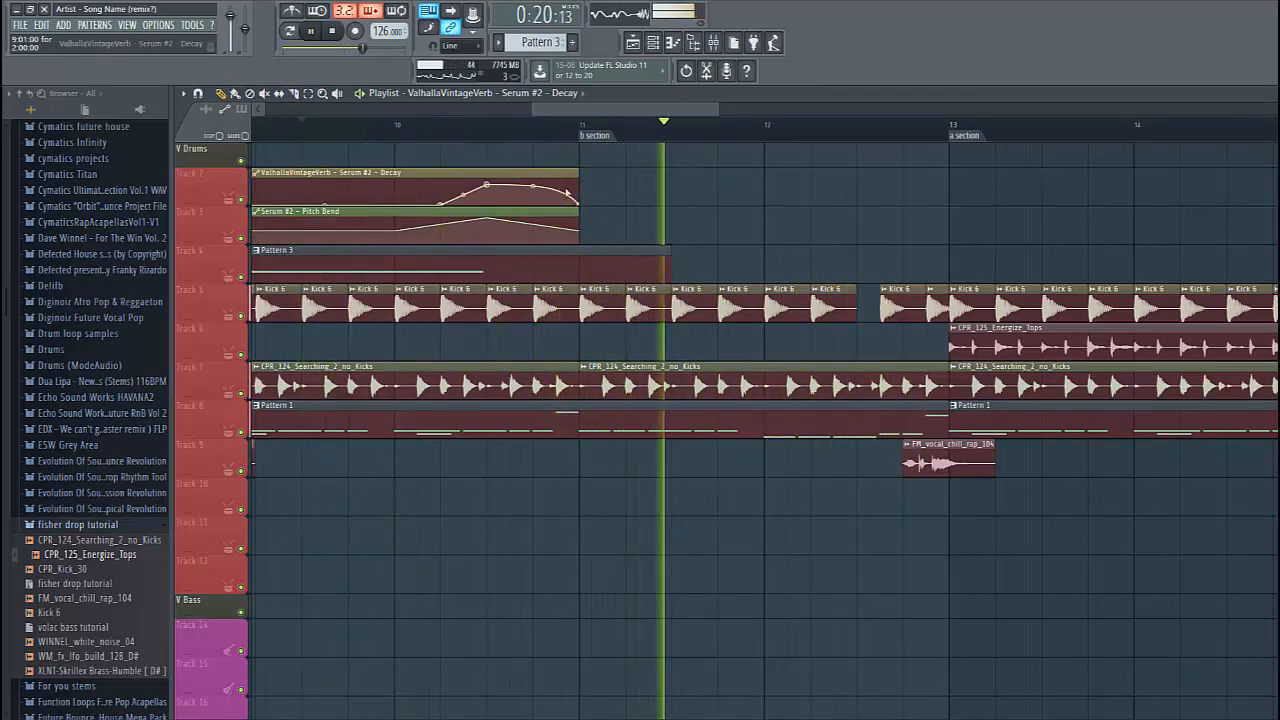
key("space")
scroll(588, 202, "down", 3)
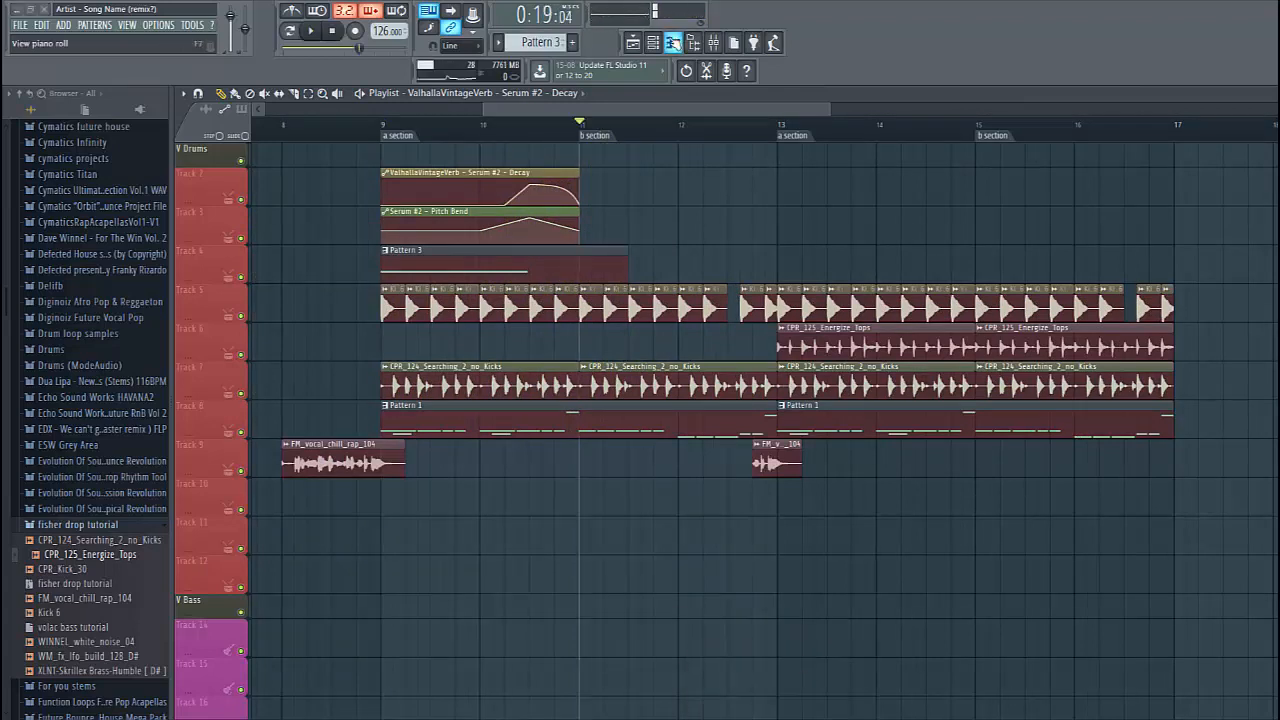
Step: Insert another Serum channel next to Serum #2 and switch its sound source from Osc A to the noise oscillator
left_click(654, 42)
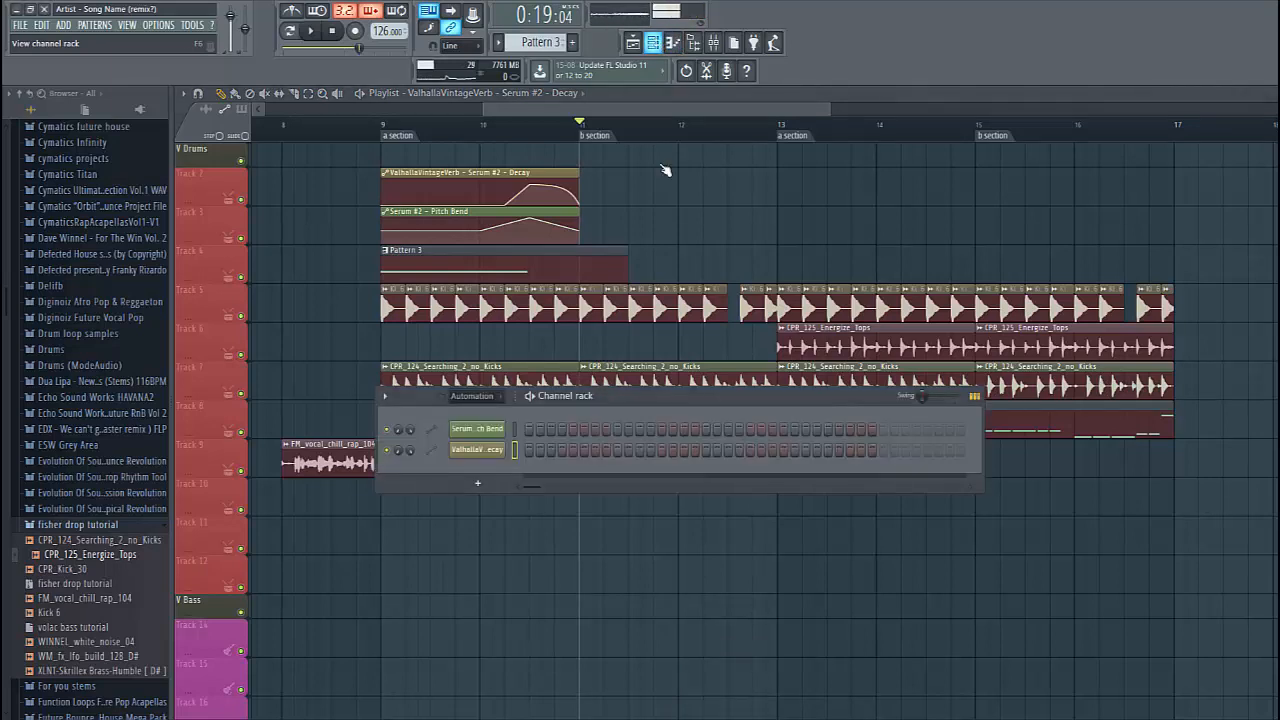
left_click(489, 402)
left_click(478, 456)
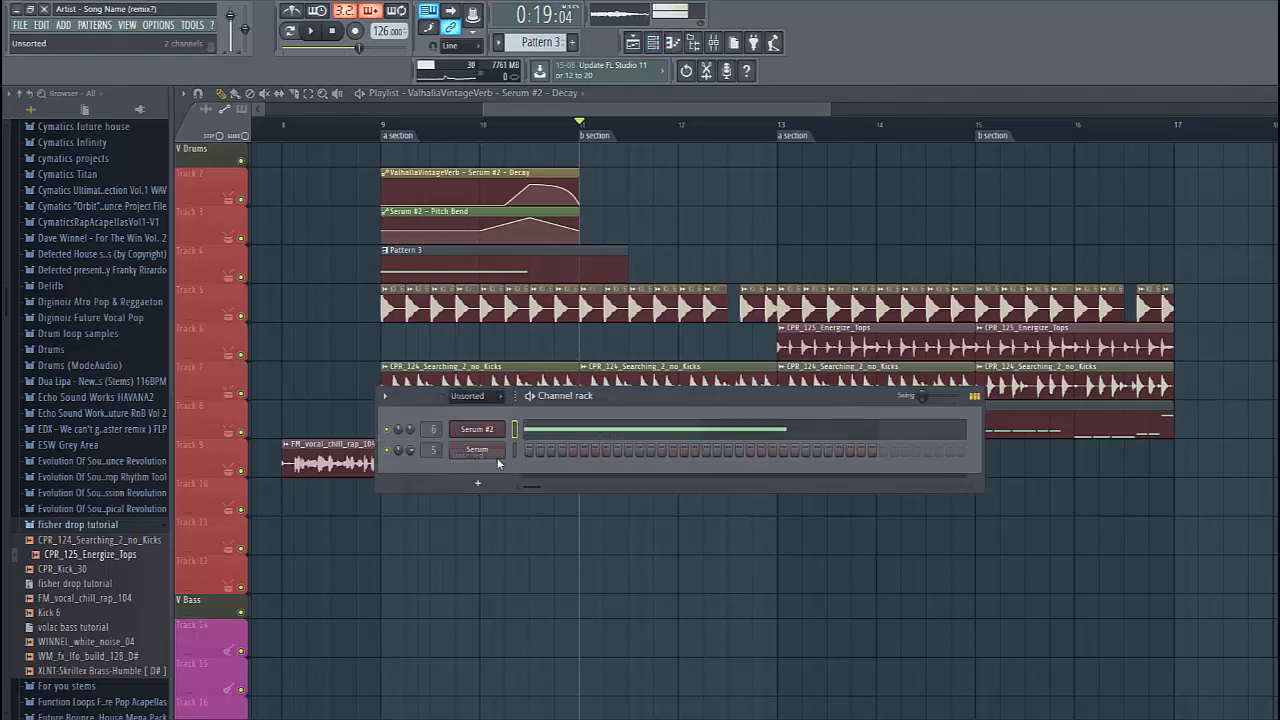
right_click(488, 436)
left_click(555, 528)
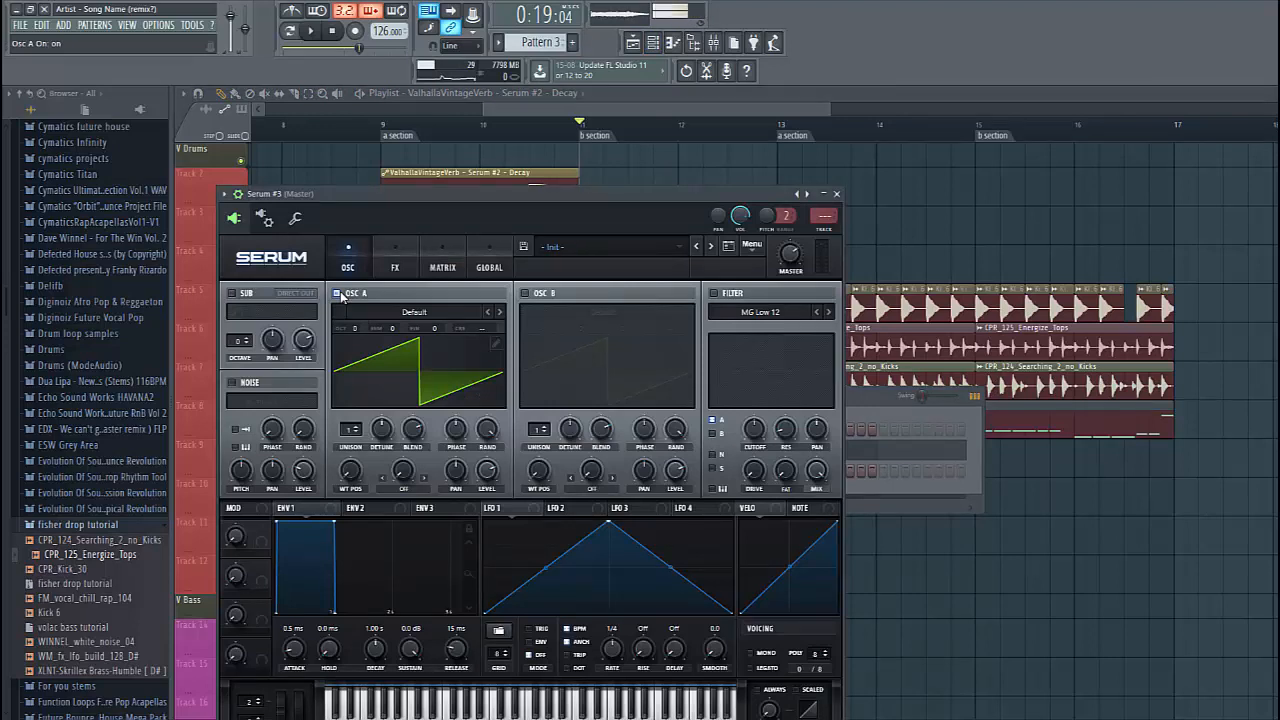
left_click(339, 294)
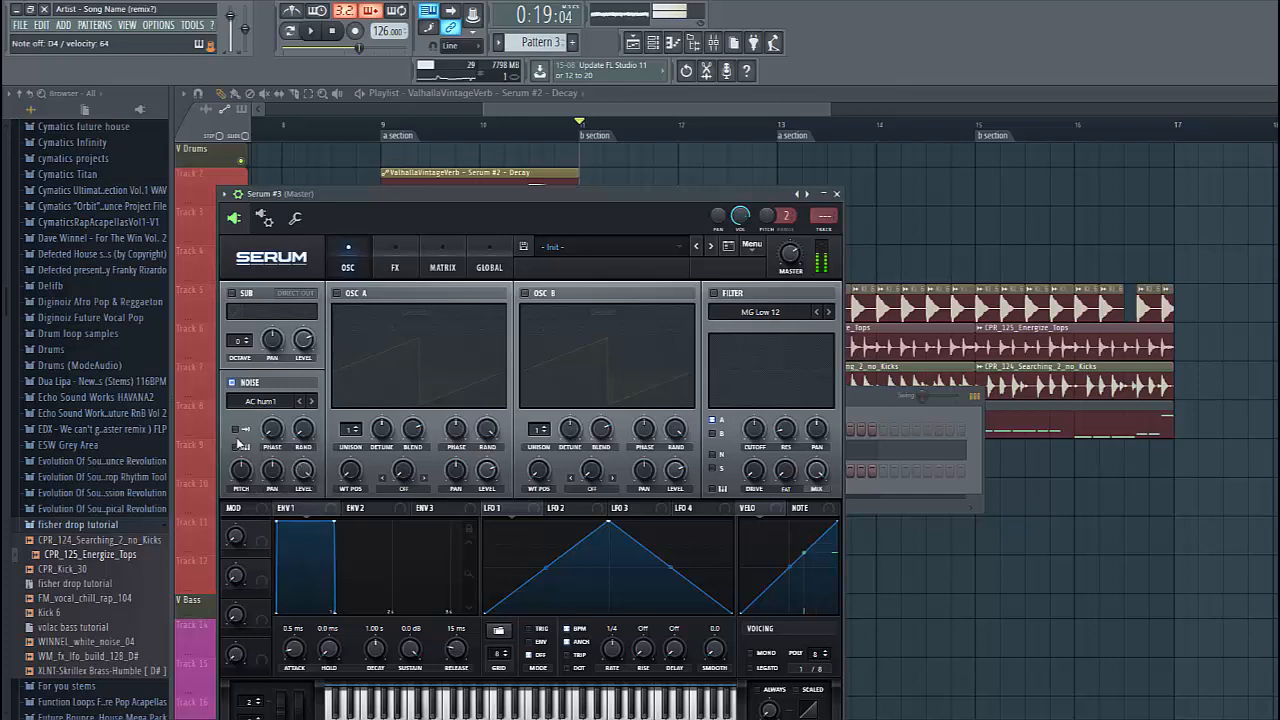
Step: Copy the Serum #2 notes into the Serum #3 channel in a new, empty Pattern 4 and audition them
left_click(867, 401)
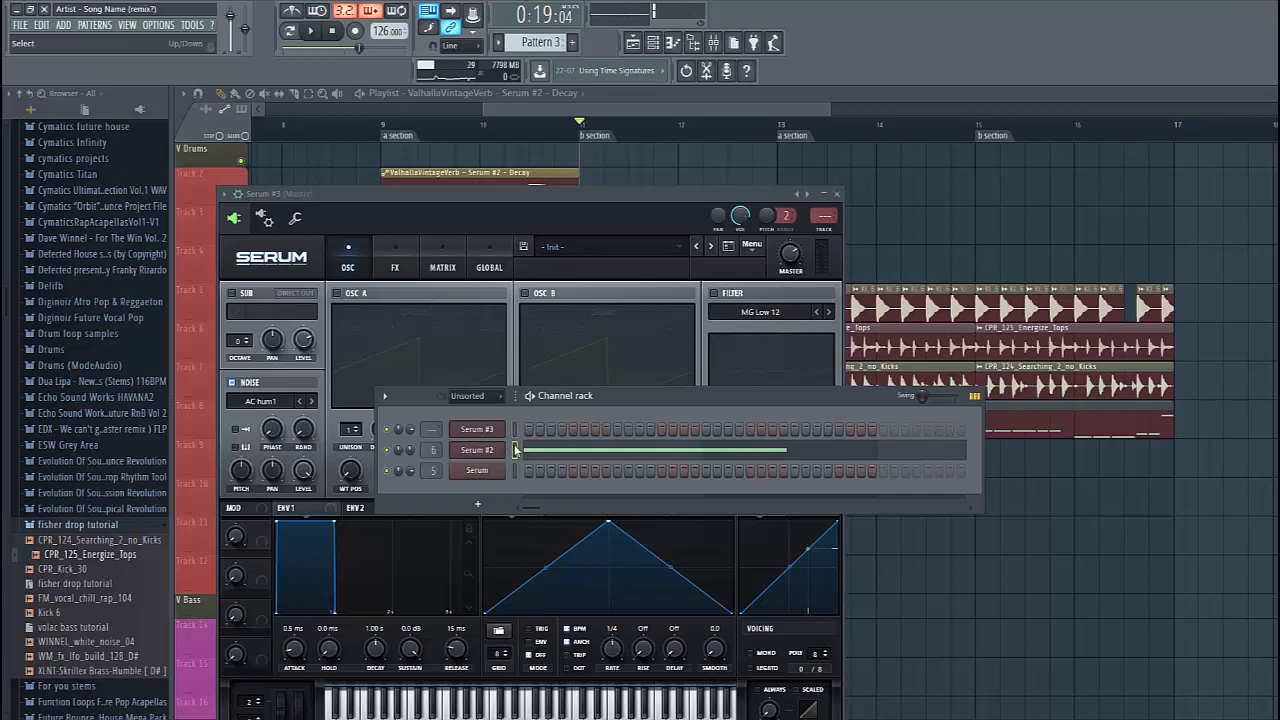
left_click(573, 42)
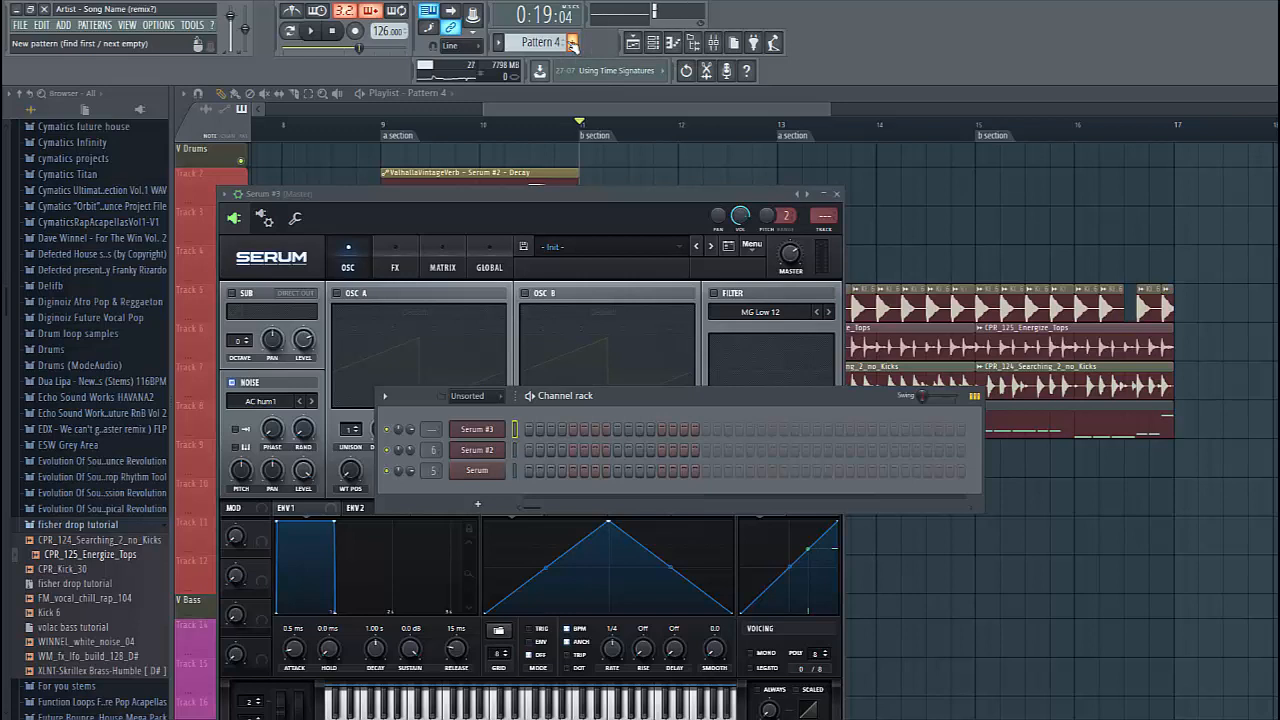
key("ctrl+v")
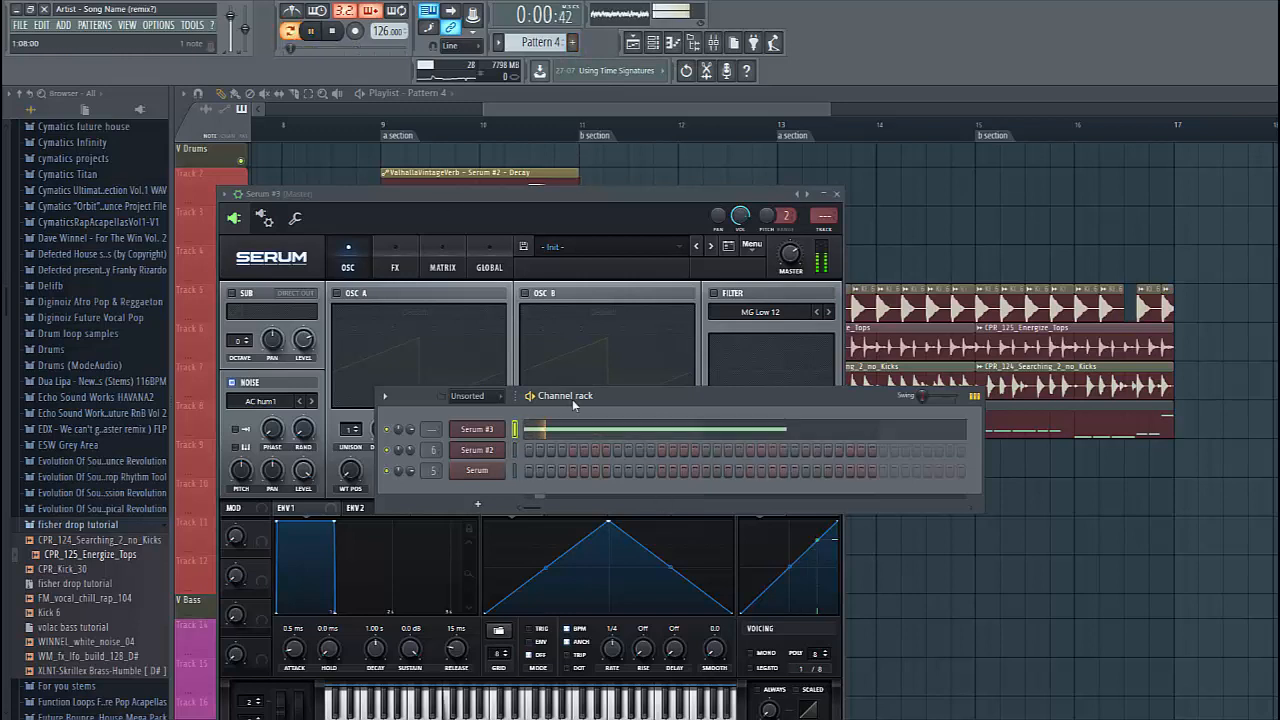
left_click(488, 430)
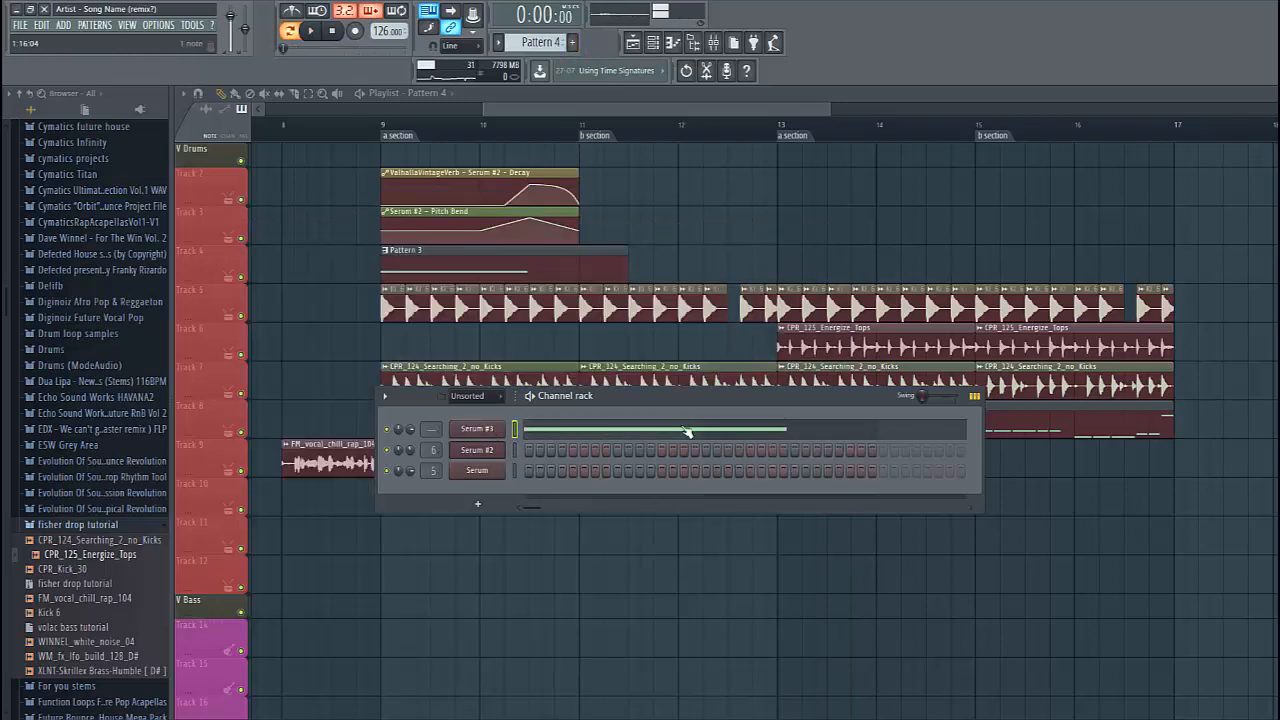
Step: Lengthen the F4 note of Serum #3 in Pattern 4 so it ends shortly before bar 5
left_click(555, 432)
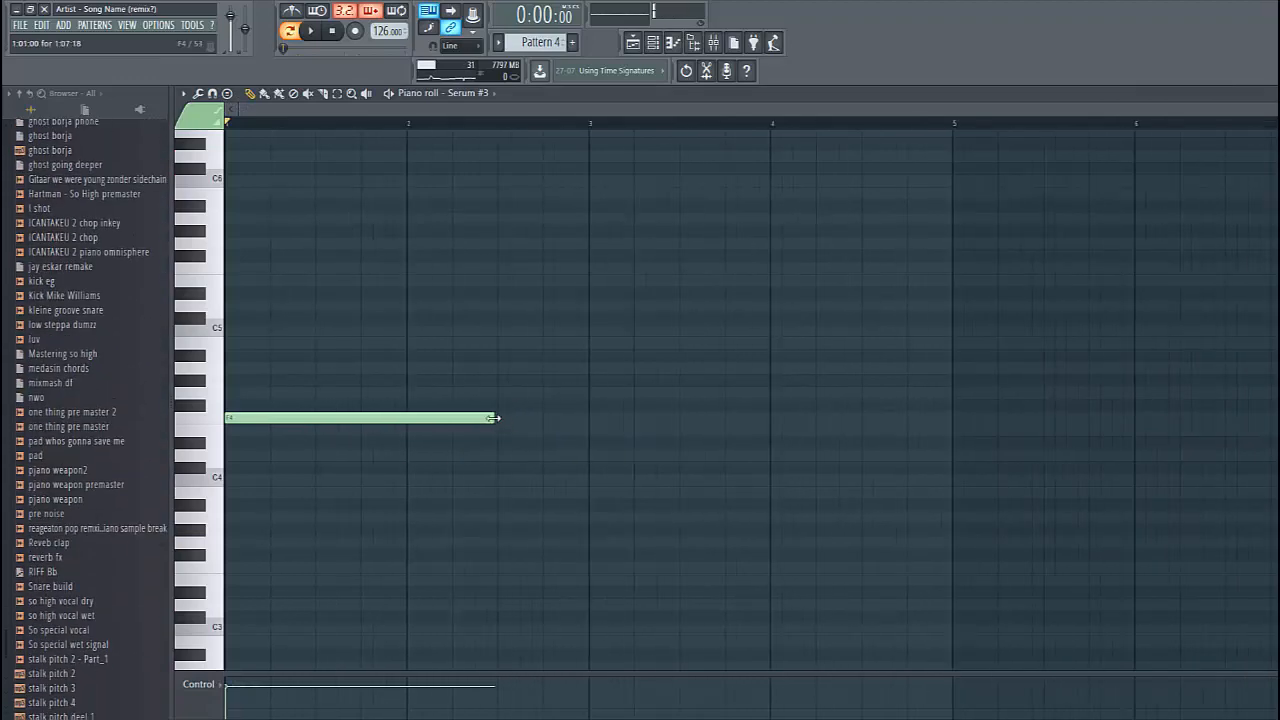
left_click_drag(492, 418, 878, 434)
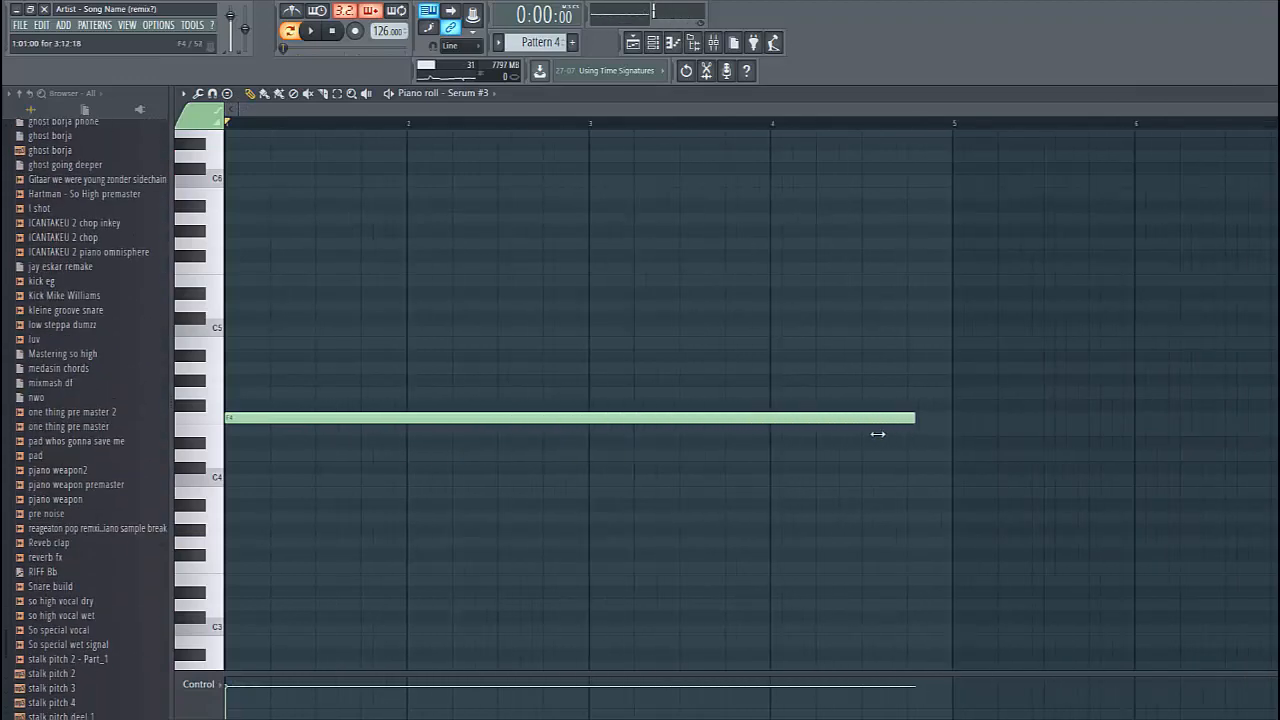
key("F7")
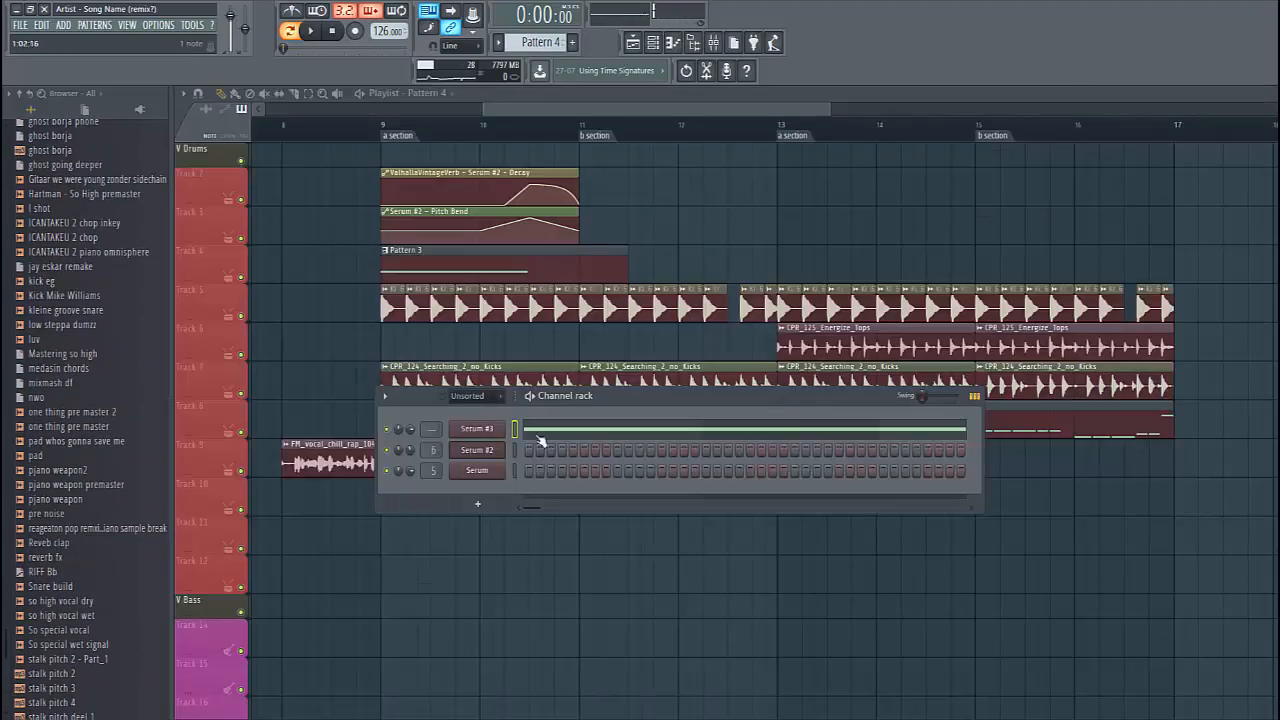
Step: Route Serum #3 to mixer track 7 and load Gross Beat in its first effect slot
left_click(497, 432)
left_click(830, 229)
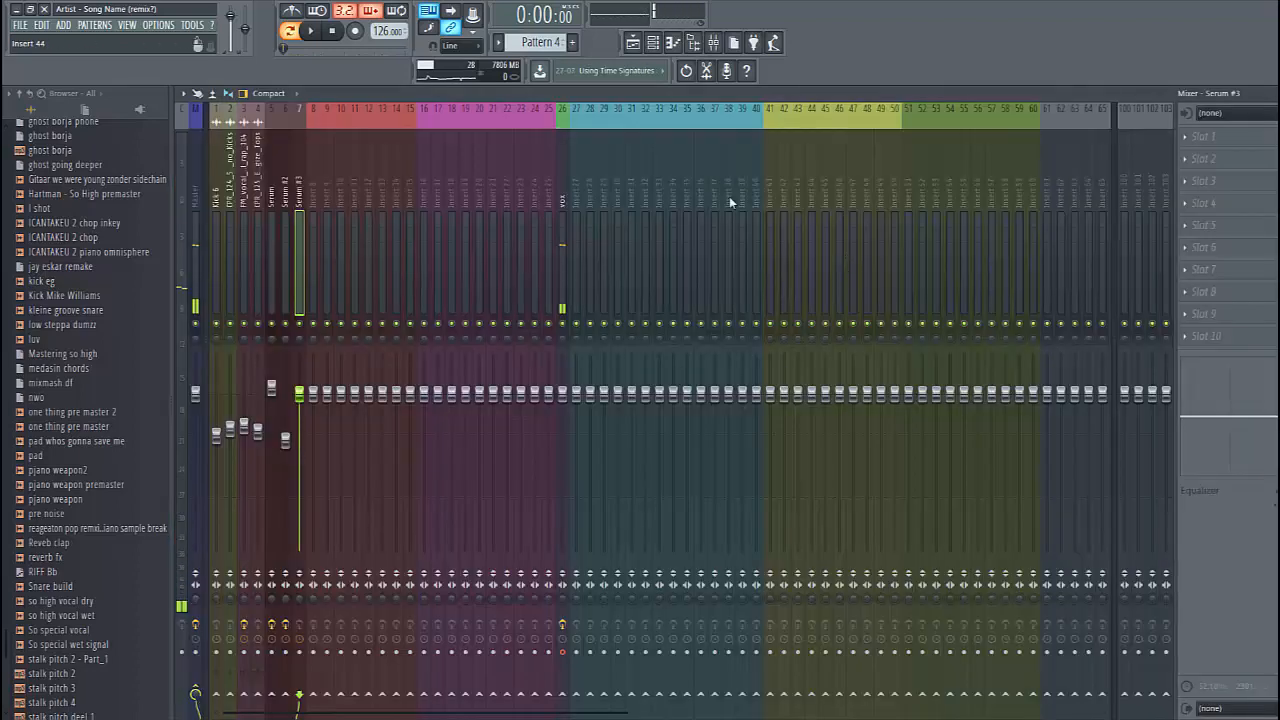
left_click(311, 30)
key("space")
left_click(1216, 141)
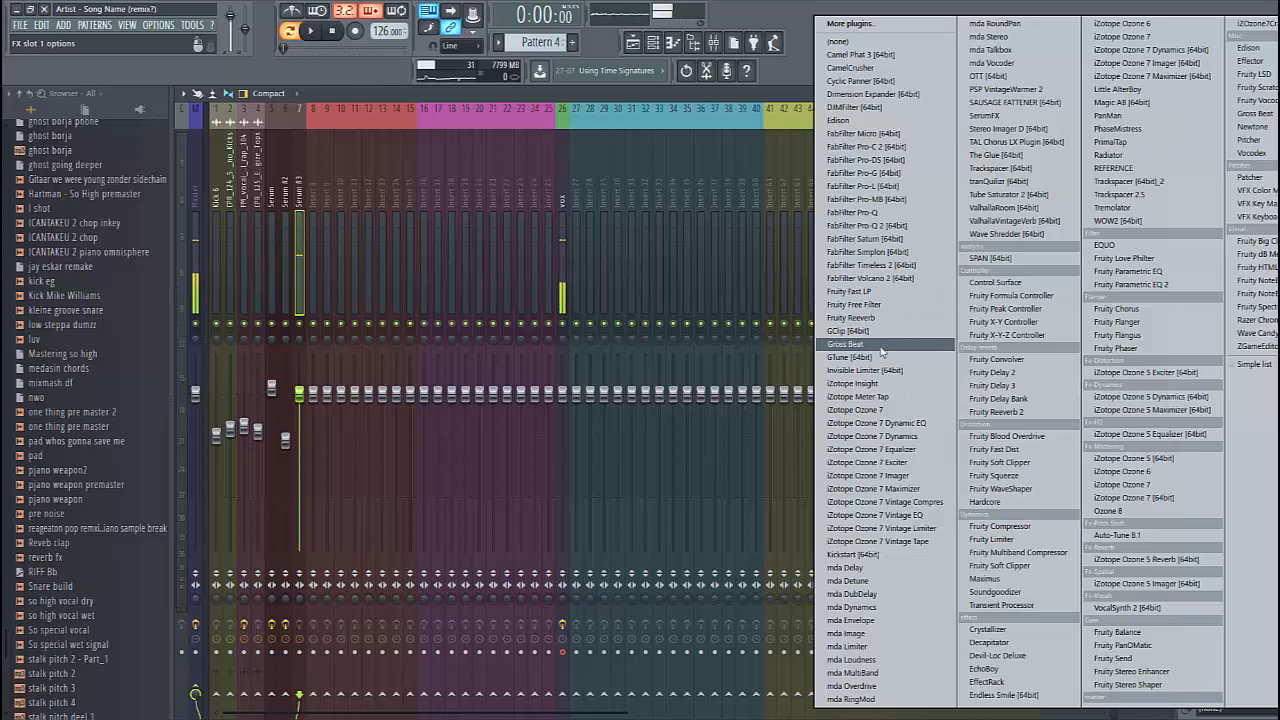
left_click(850, 344)
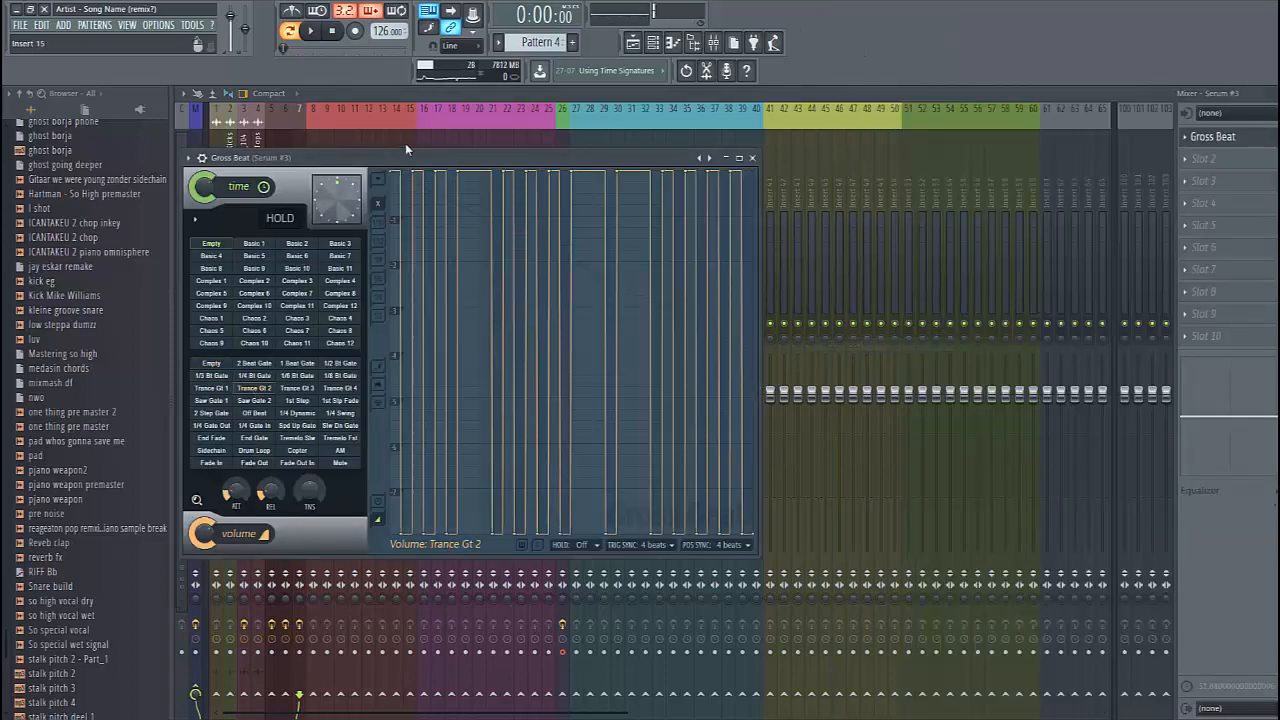
Step: Audition Gross Beat's volume presets Trance Gt 3 and Saw Gate 1 on Serum #3 during playback
left_click_drag(405, 148, 549, 158)
key("space")
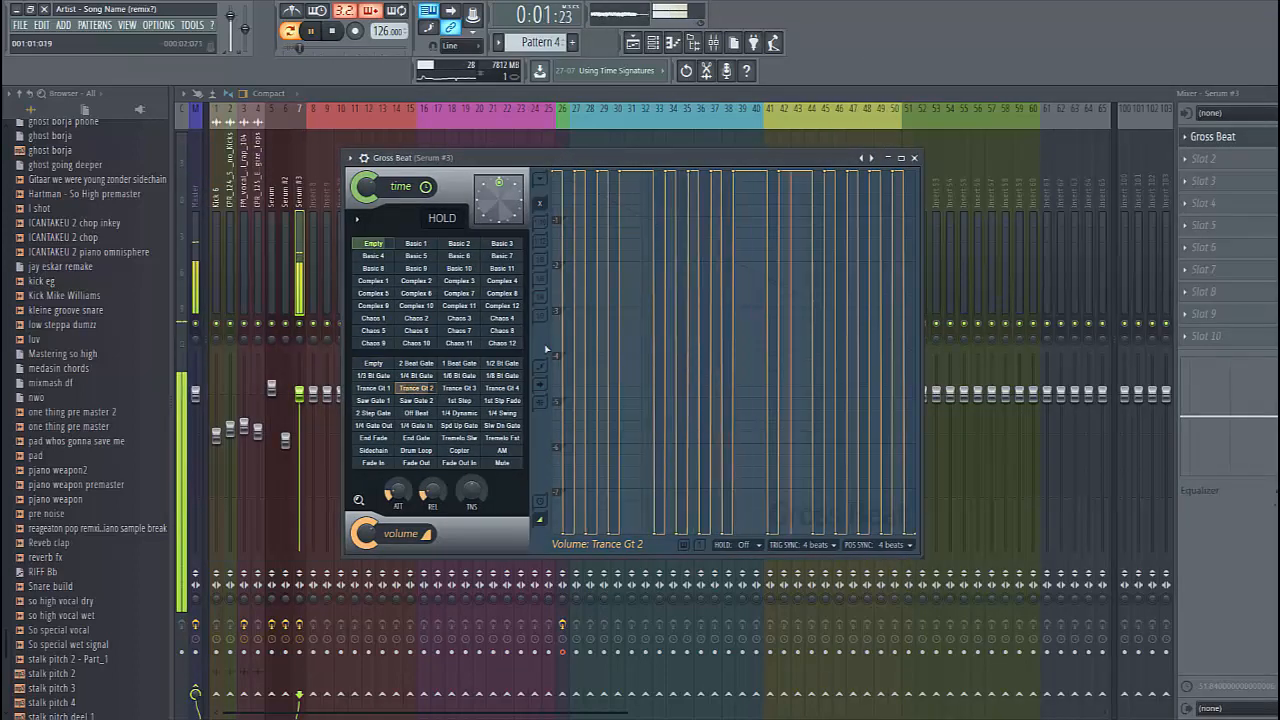
left_click(446, 389)
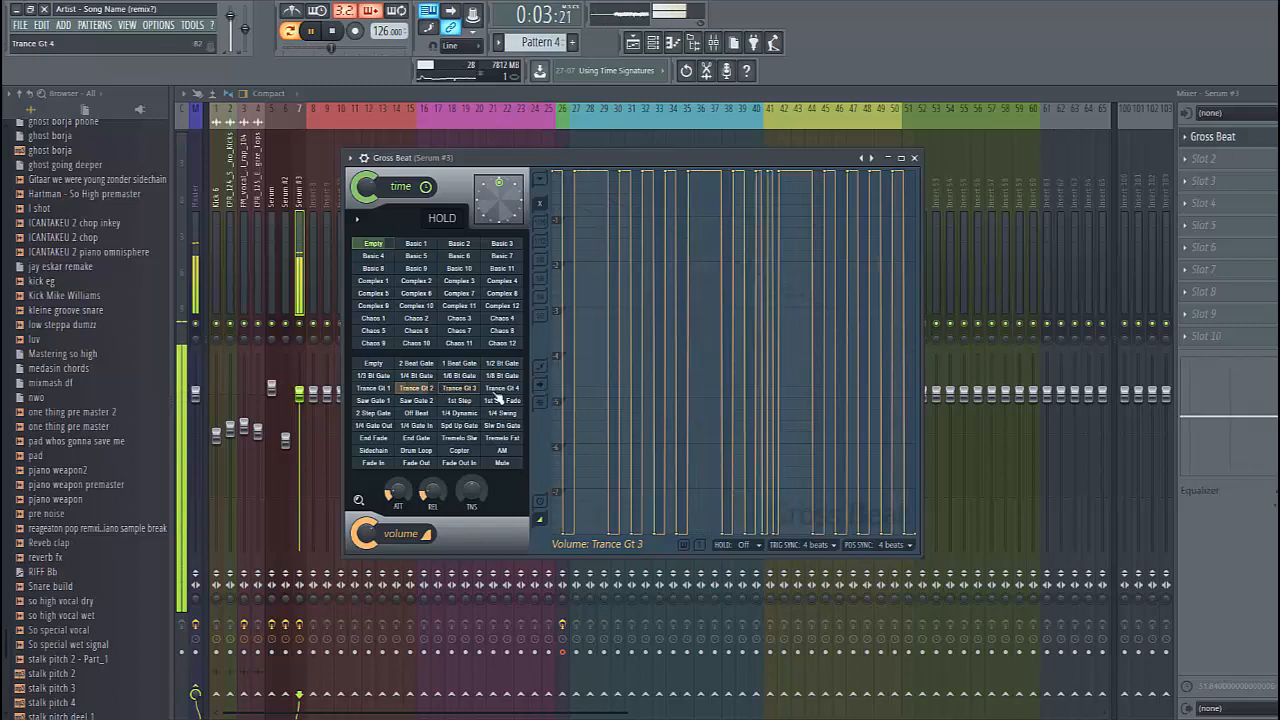
left_click(388, 401)
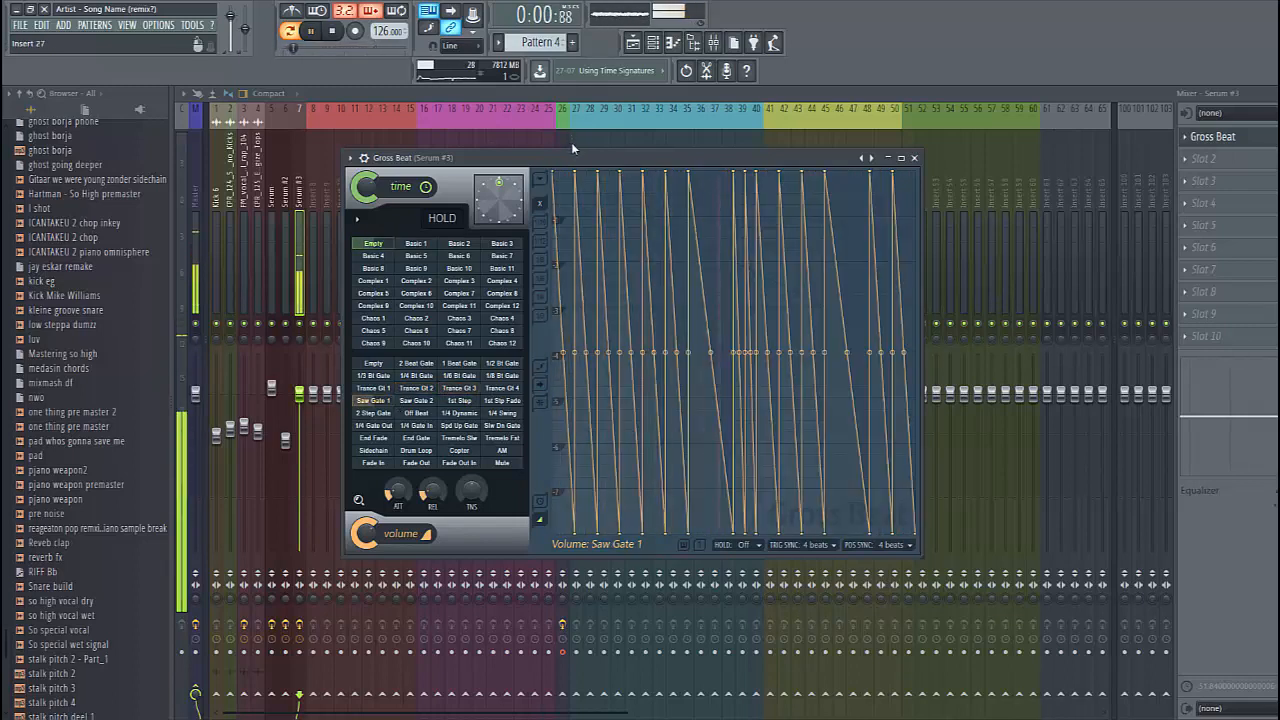
key("space")
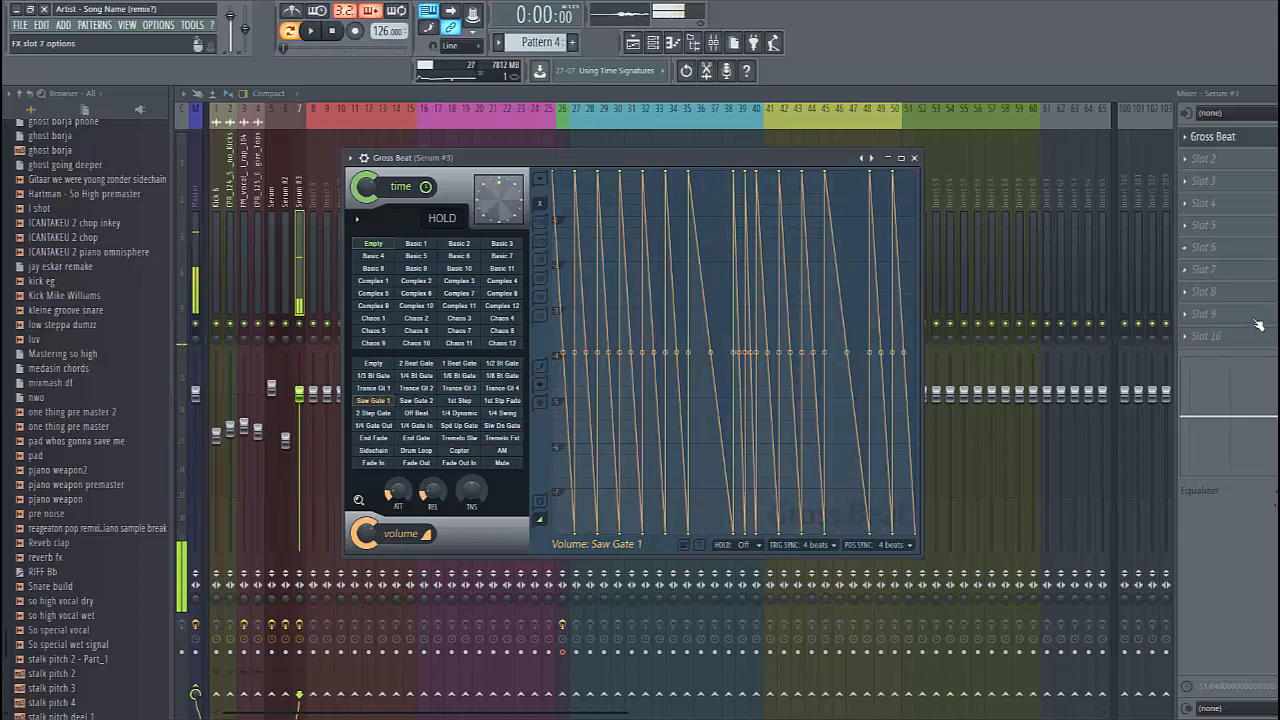
Step: Add Kickstart to slot 10 and FabFilter Pro-Q 2 to slot 2 of the Serum #3 mixer track
left_click(1233, 341)
left_click(868, 555)
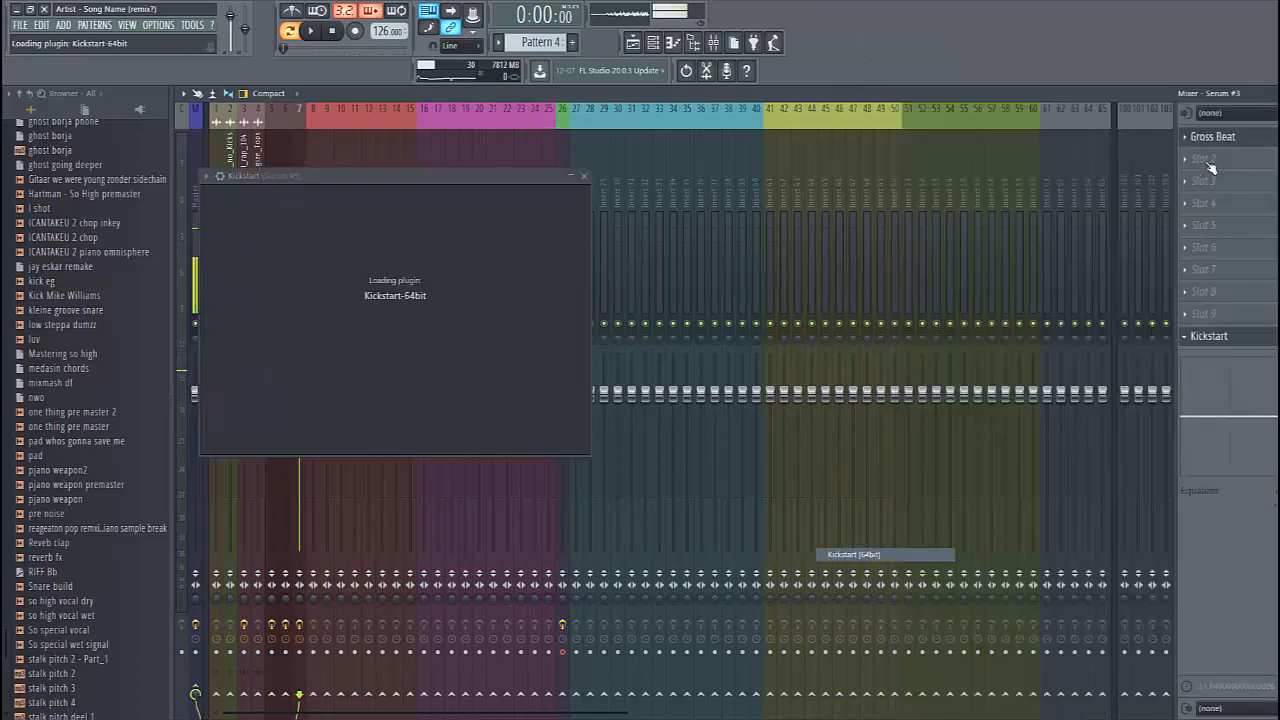
left_click(1210, 163)
left_click(866, 226)
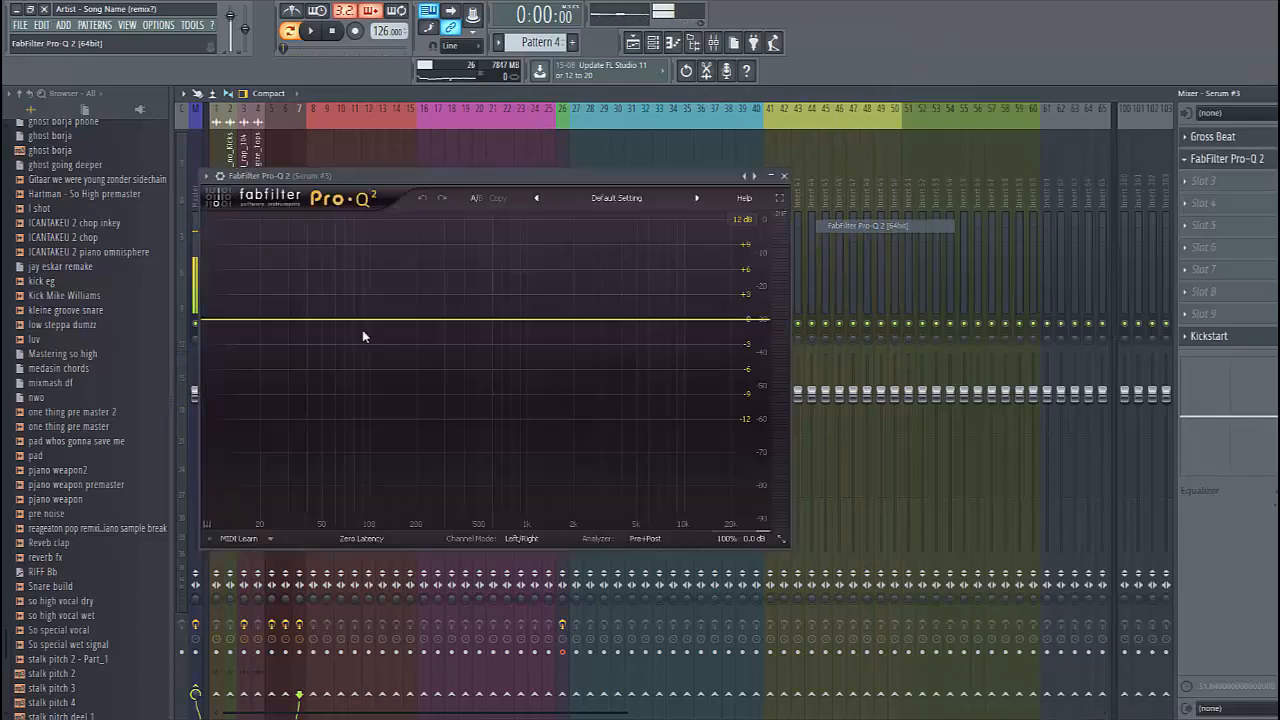
Step: Create a low cut band in Pro-Q 2 and raise its frequency to about 1750 Hz while playing the pattern
left_click(377, 317)
right_click(377, 316)
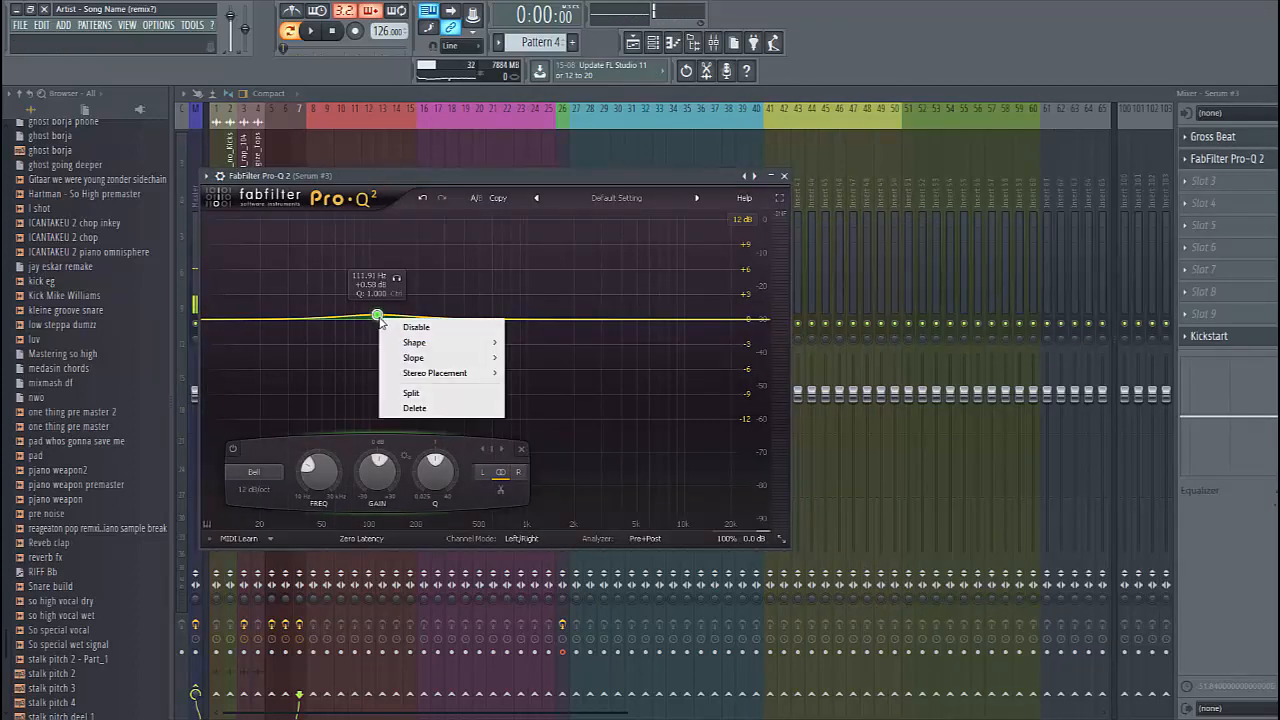
mouse_move(413, 343)
left_click(537, 371)
key("space")
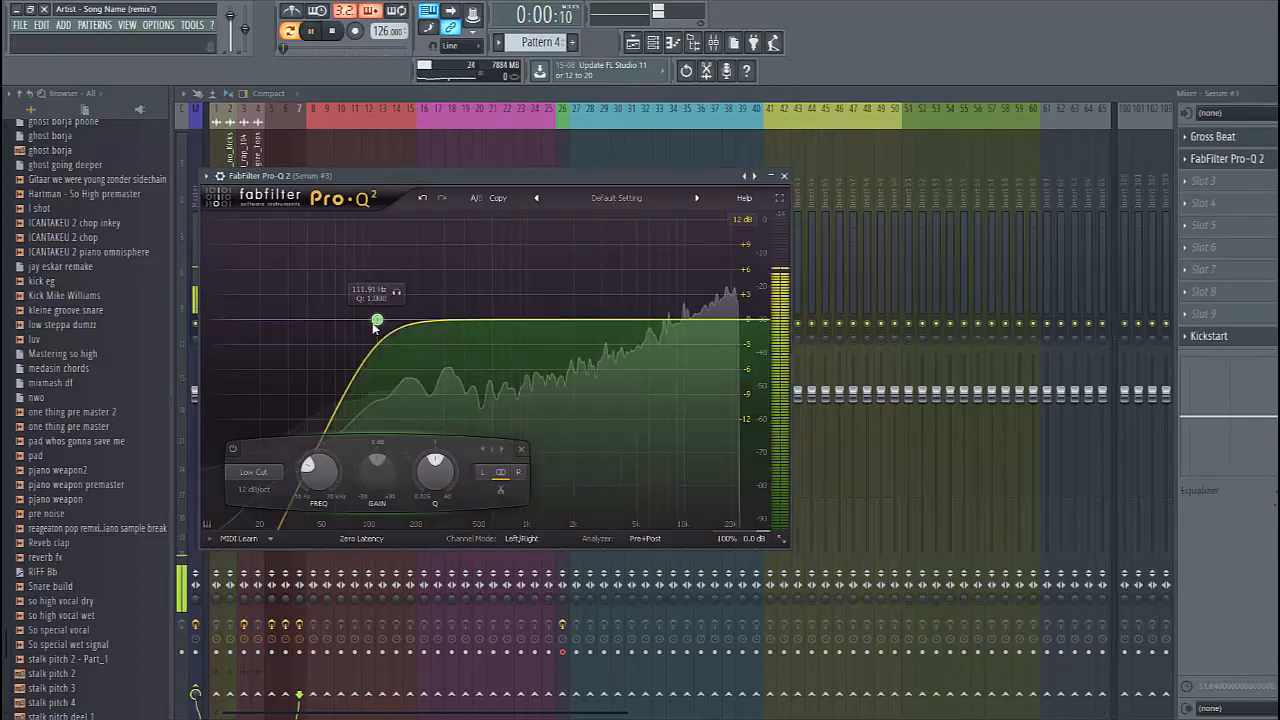
left_click_drag(377, 320, 594, 319)
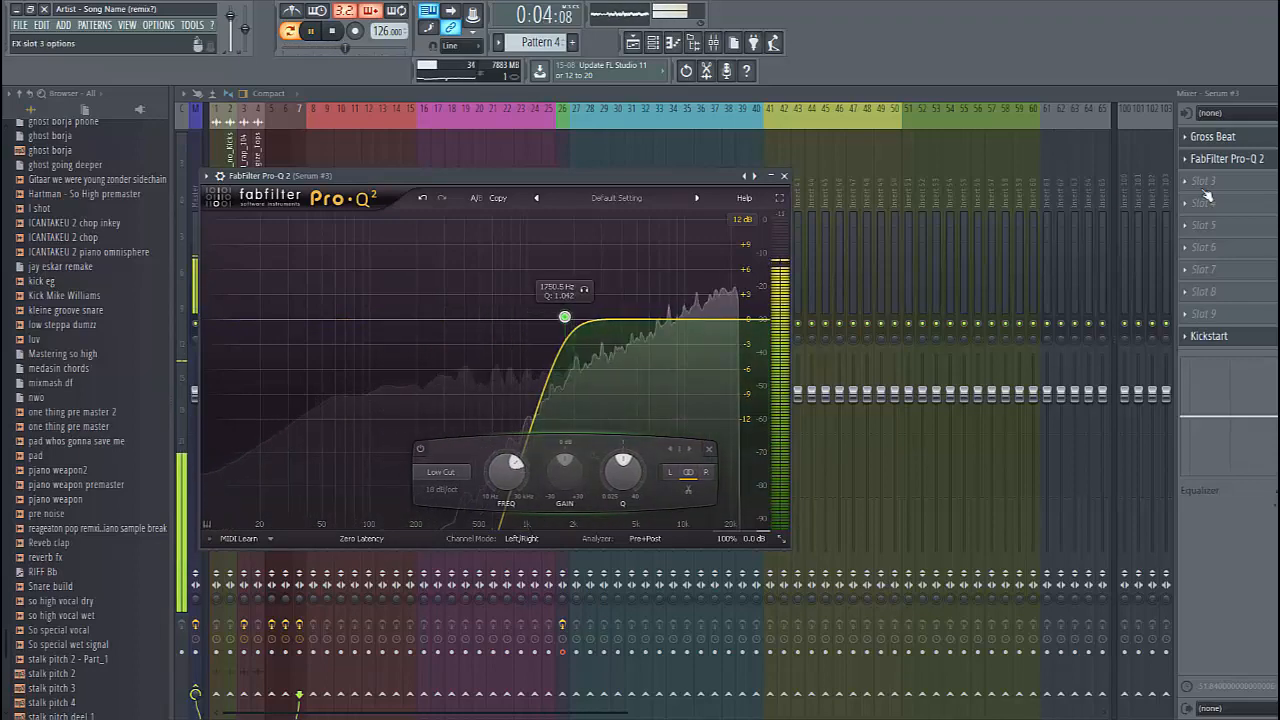
Step: Load OTT in slot 3 of the Serum #3 mixer track and reduce its depth to about 66%
left_click(1204, 181)
left_click(988, 76)
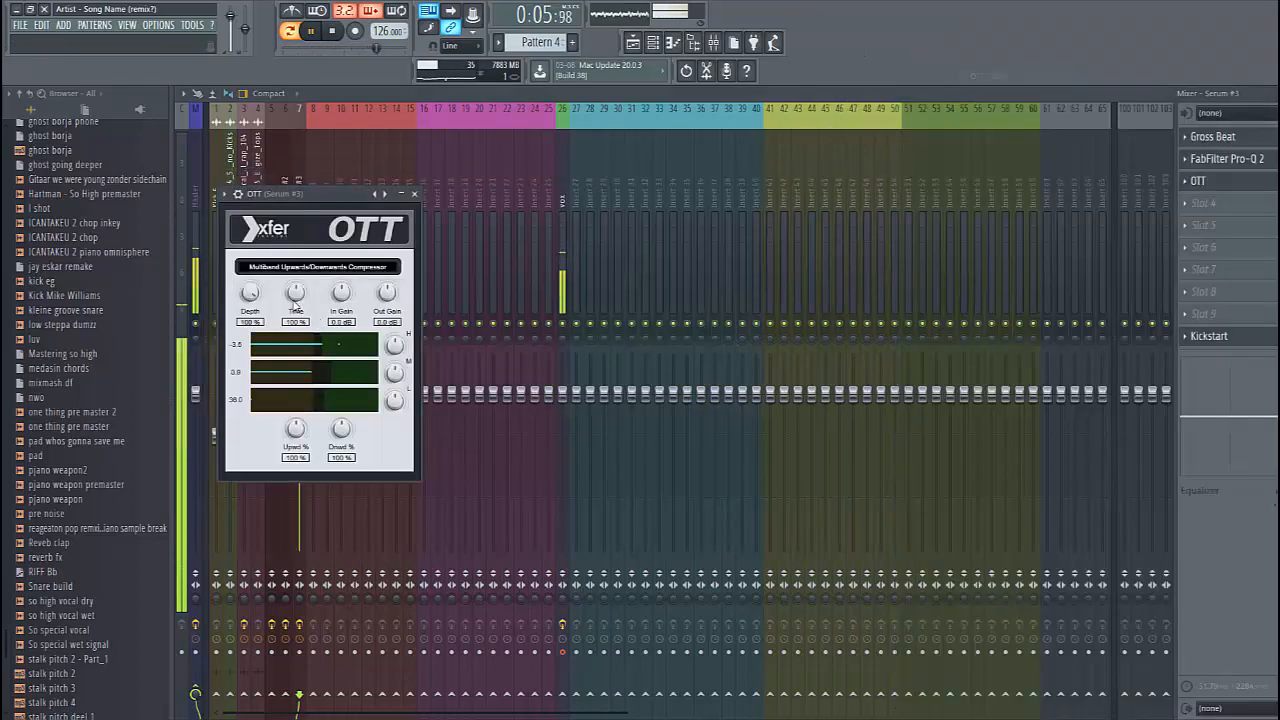
mouse_move(254, 312)
left_mouse_down()
mouse_move(234, 338)
mouse_move(238, 312)
left_mouse_up()
key("space")
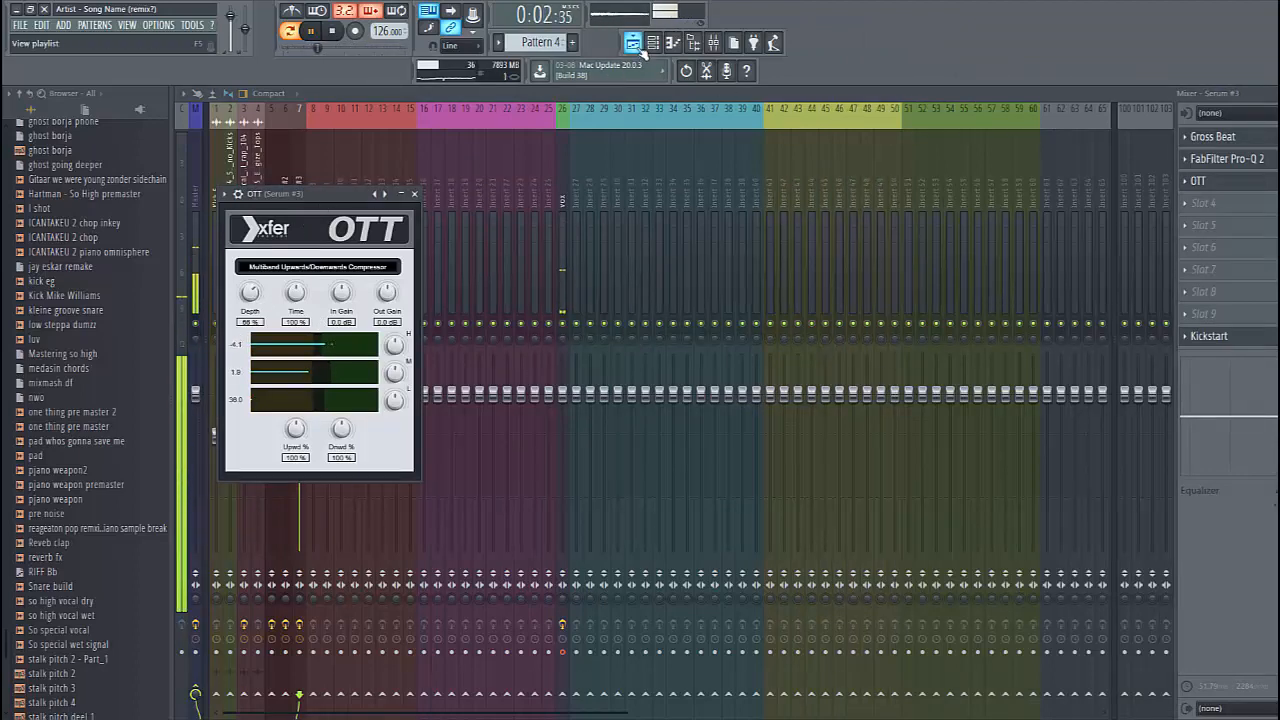
Step: Add ValhallaVintageVerb in slot 4 with a 20% mix, and adjust its decay and low cut
left_click(1205, 203)
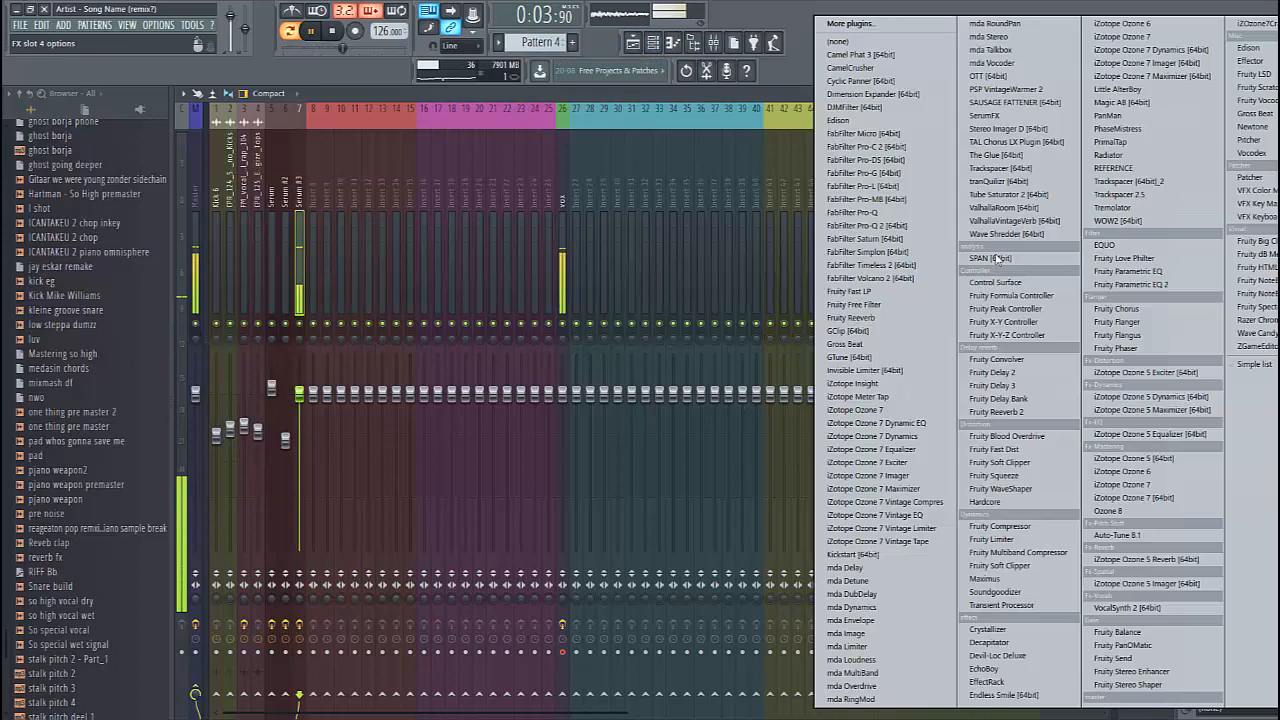
left_click(1030, 221)
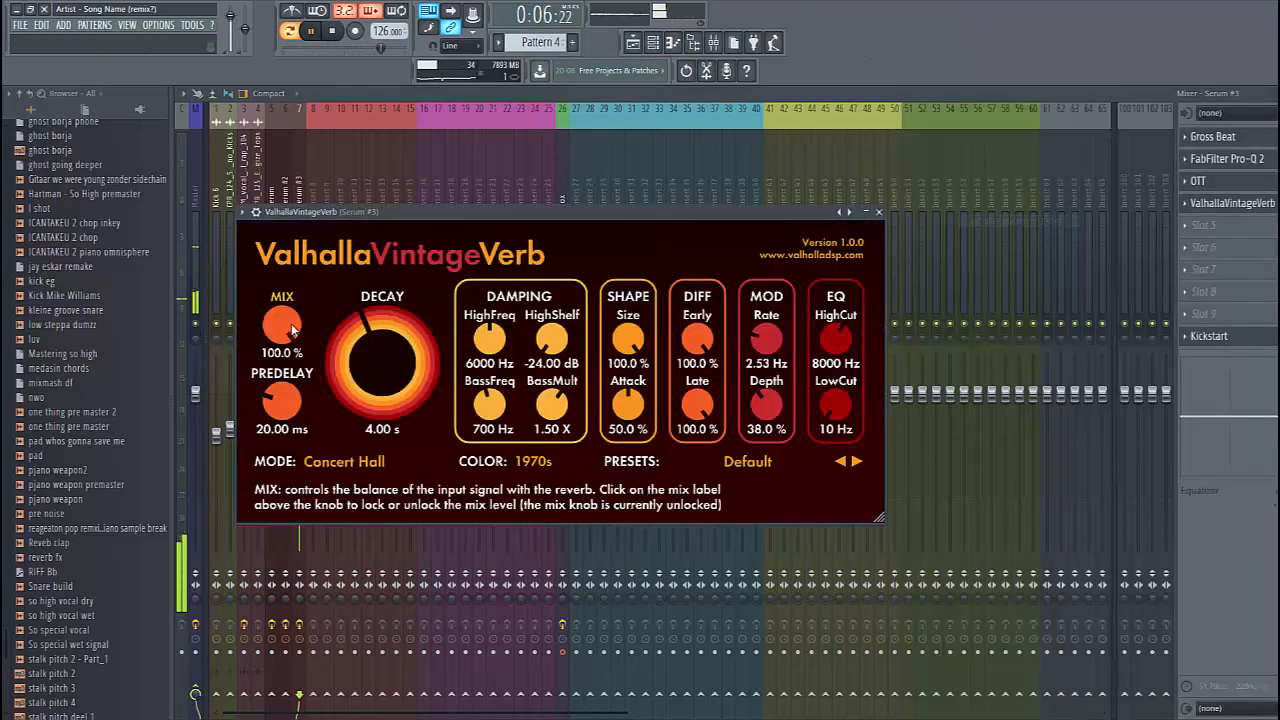
left_click_drag(292, 330, 230, 476)
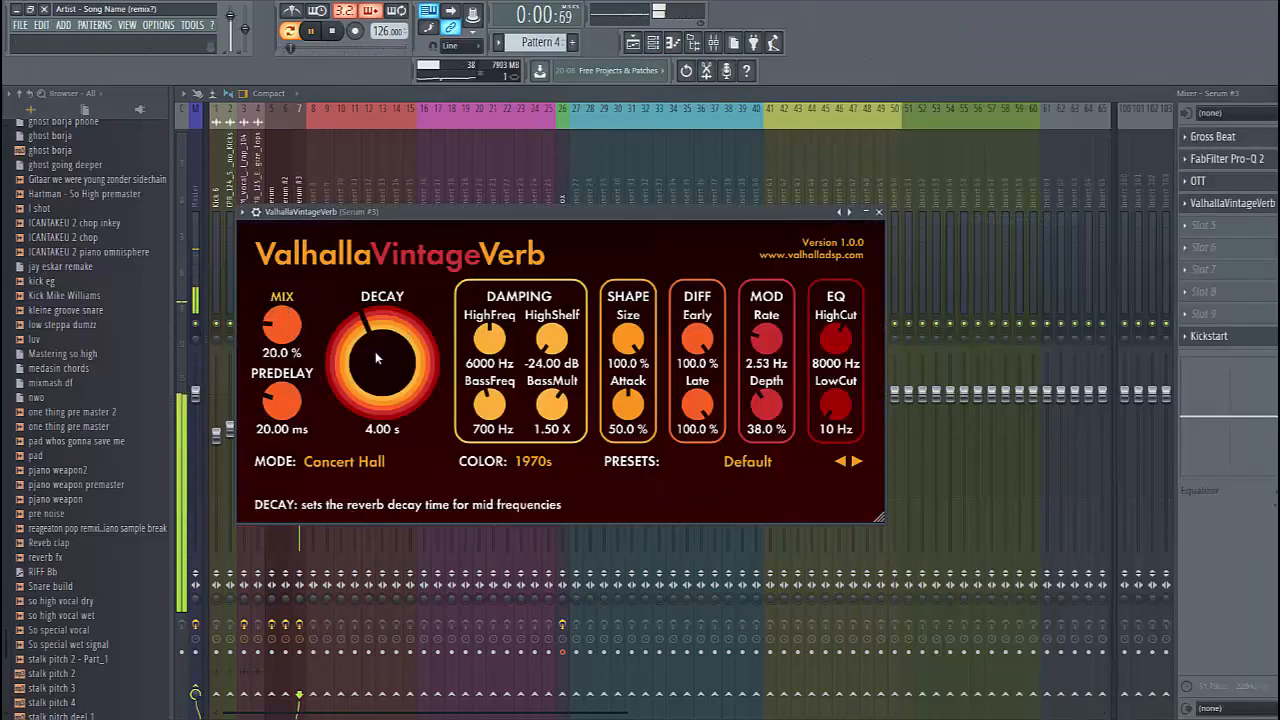
left_click_drag(365, 360, 355, 375)
left_click_drag(838, 413, 838, 392)
Step: Place a Pattern 4 clip on Track 10 of the playlist starting at bar 11 and audition it from halfway through bar 10
left_click(636, 44)
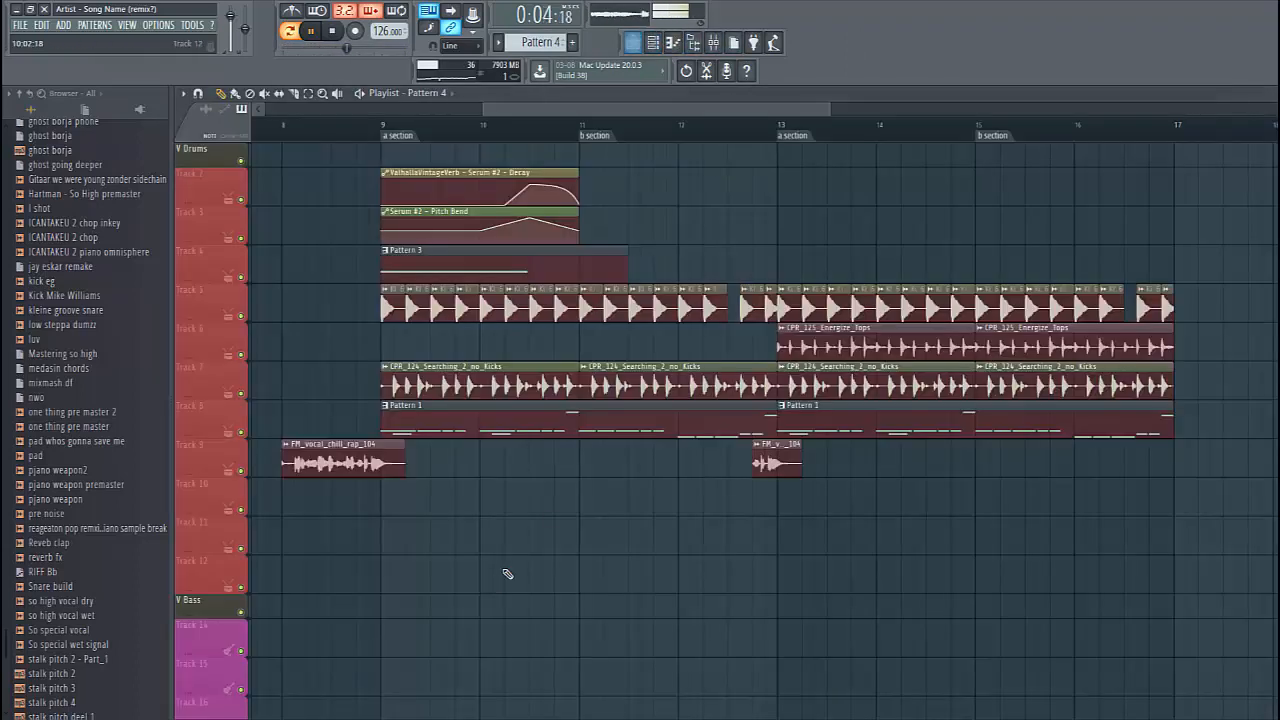
left_click(584, 503)
left_click_drag(711, 504, 567, 505)
left_click_drag(431, 505, 584, 507)
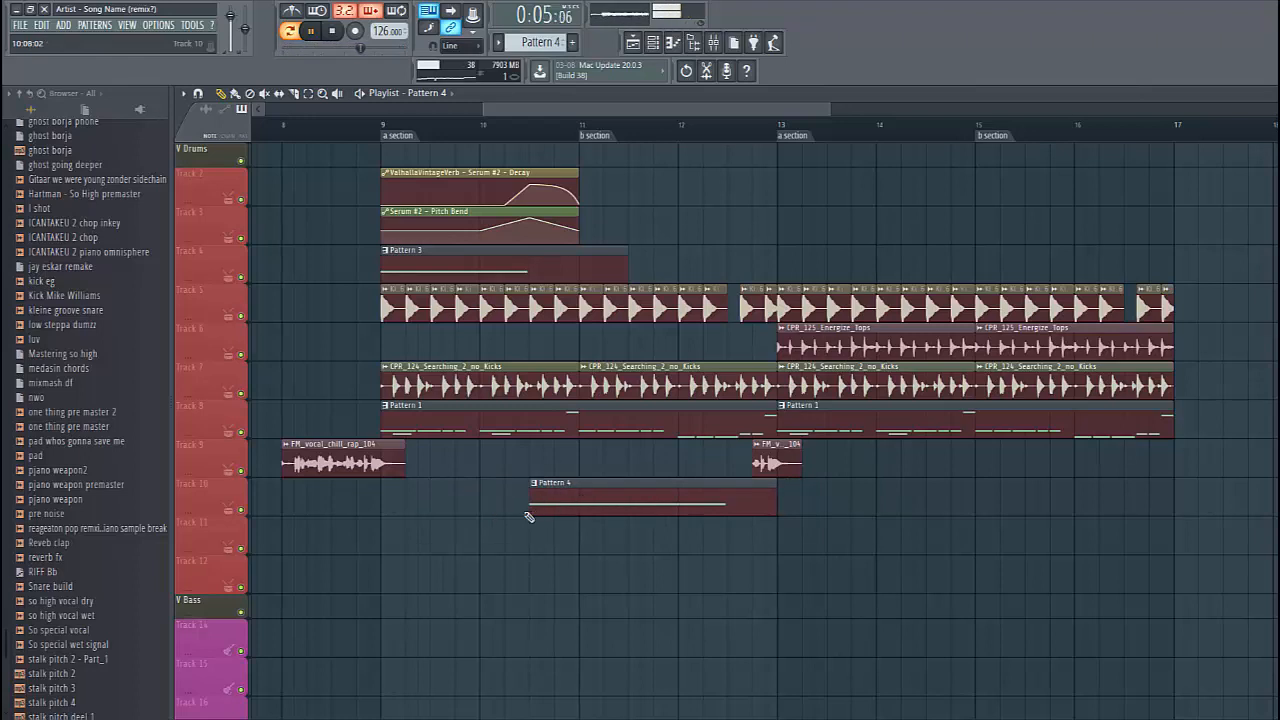
left_click_drag(531, 511, 586, 521)
left_click(528, 132)
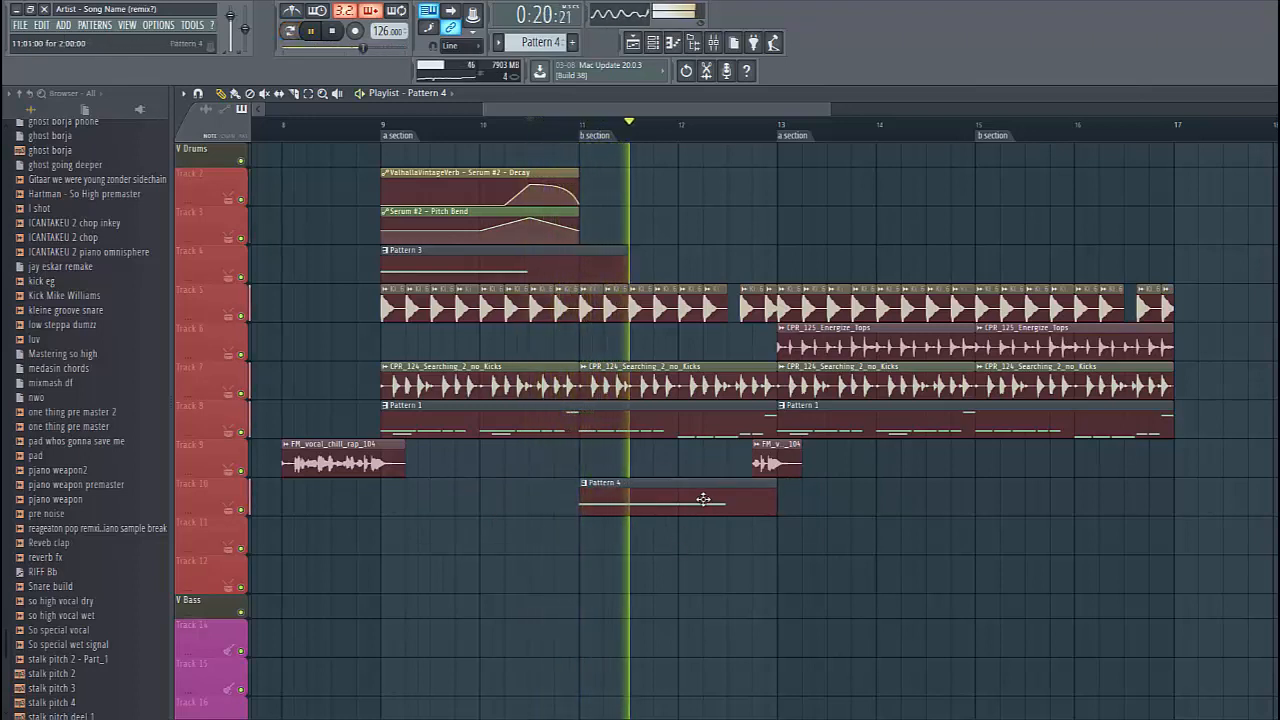
Step: Set Gross Beat's volume preset on the Serum #3 mixer track to Trance Gt 2
left_click(713, 43)
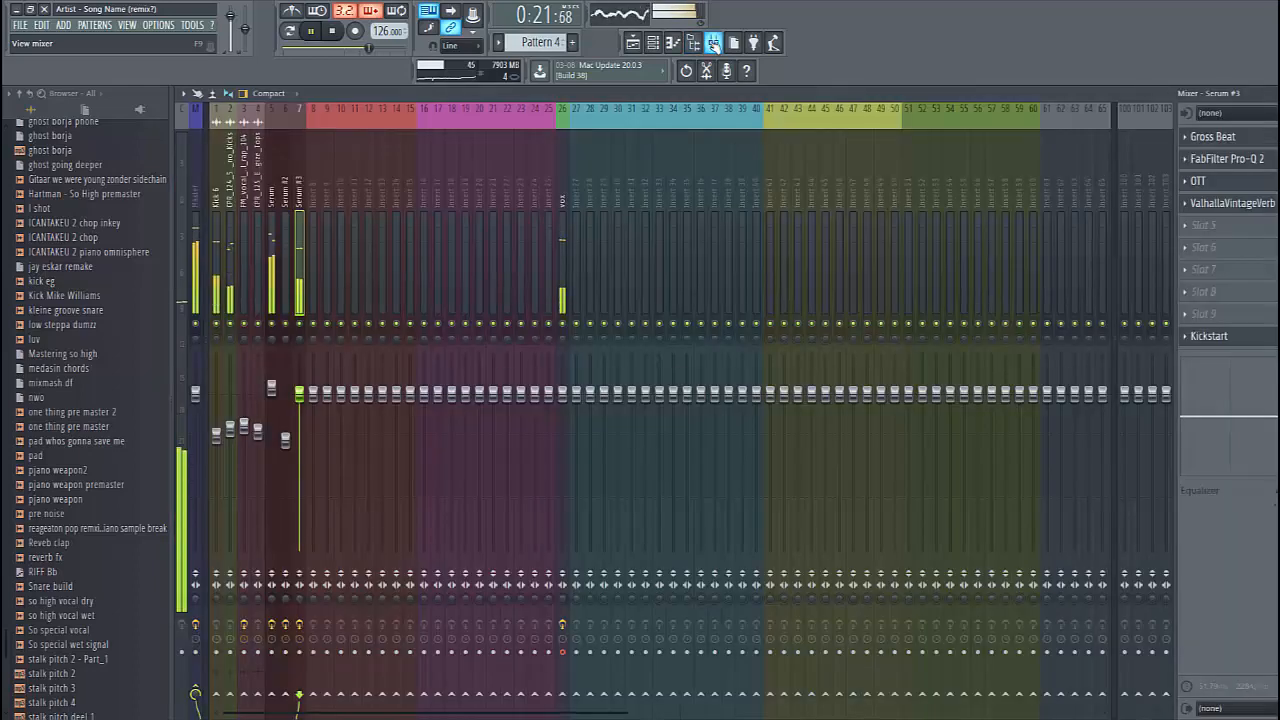
left_click(1248, 156)
left_click(1251, 141)
key("space")
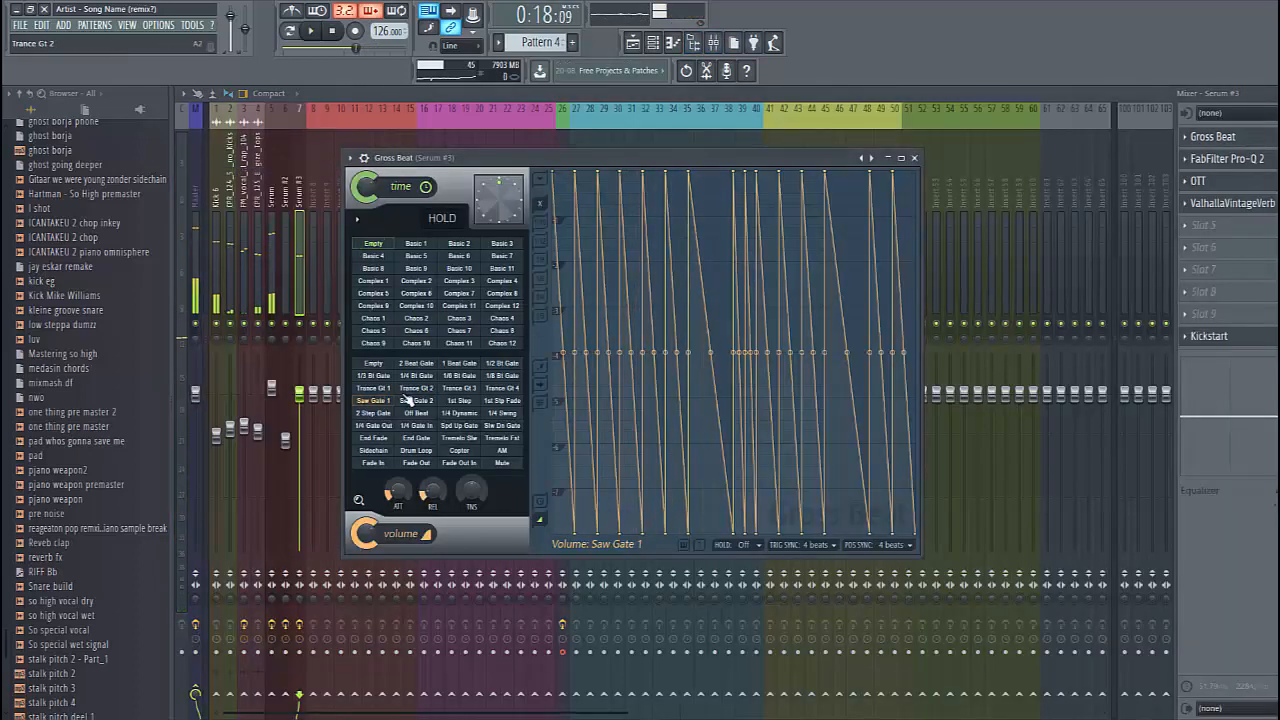
left_click(416, 388)
Step: Extend the Pattern 4 clip to run from bar 11 to one beat past the start of bar 13, auditioning it
left_click(646, 44)
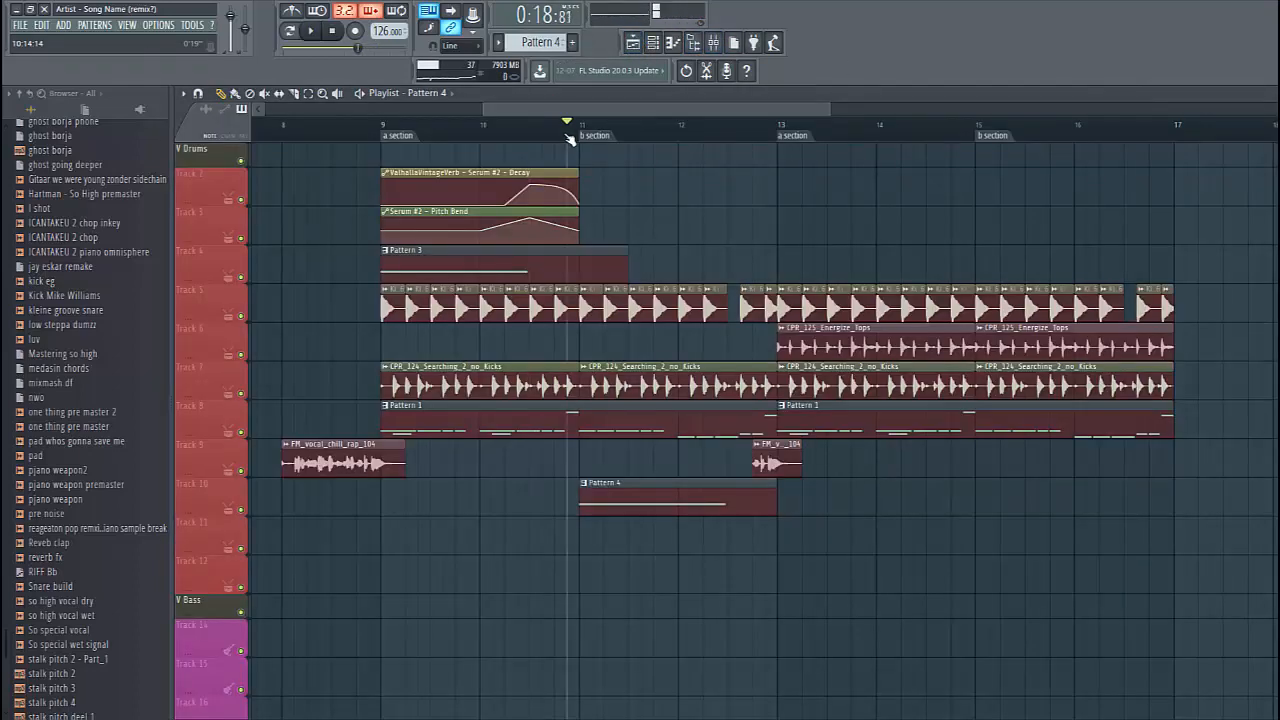
key("space")
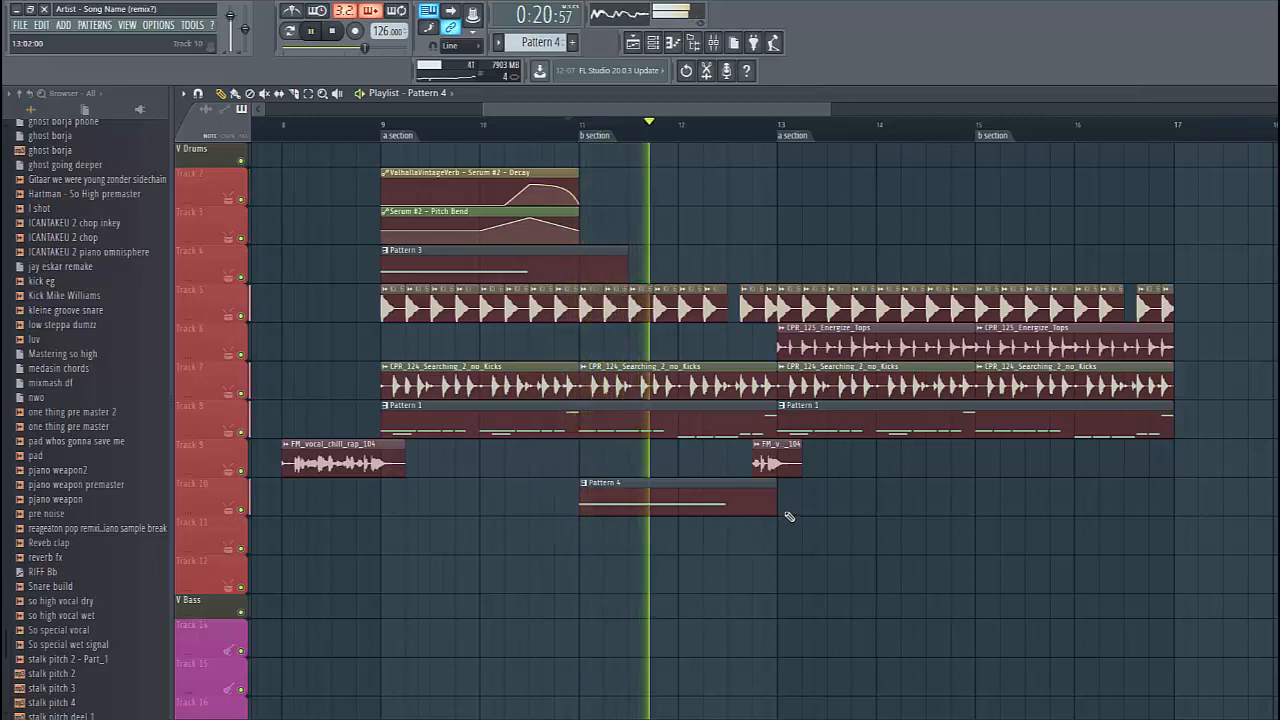
left_click_drag(790, 509, 764, 504)
right_click(809, 497)
key("space")
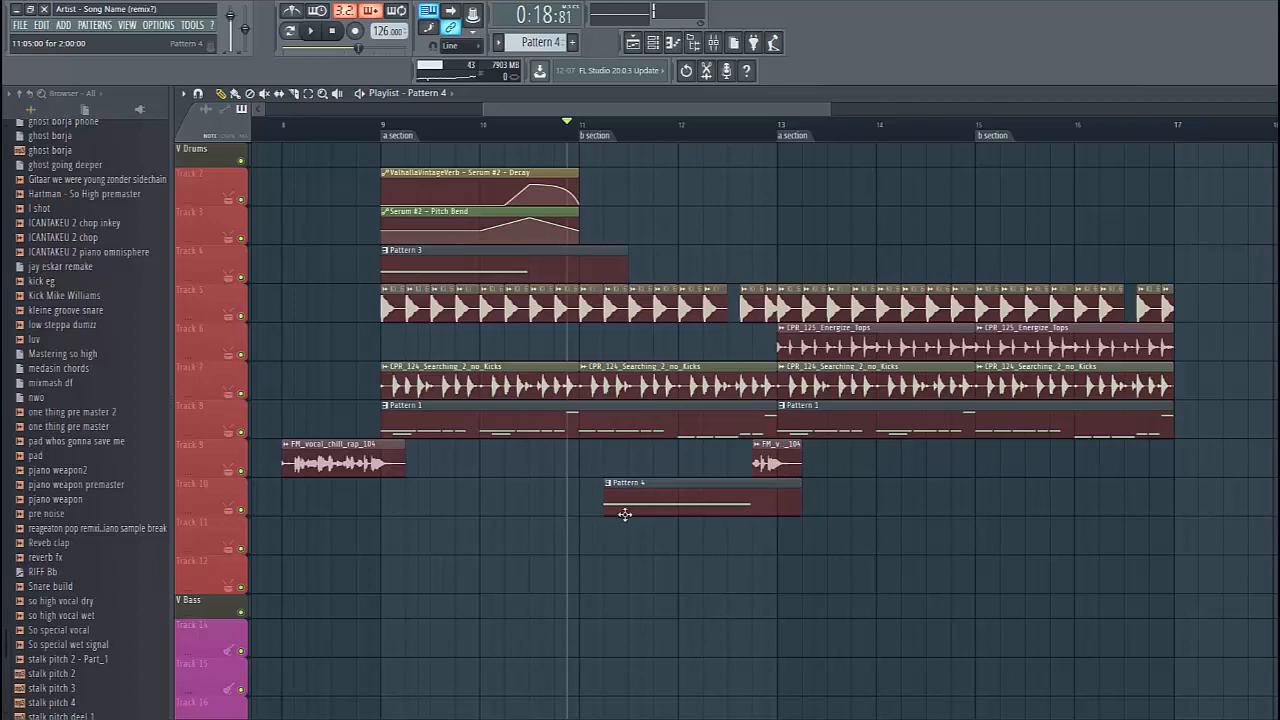
key("space")
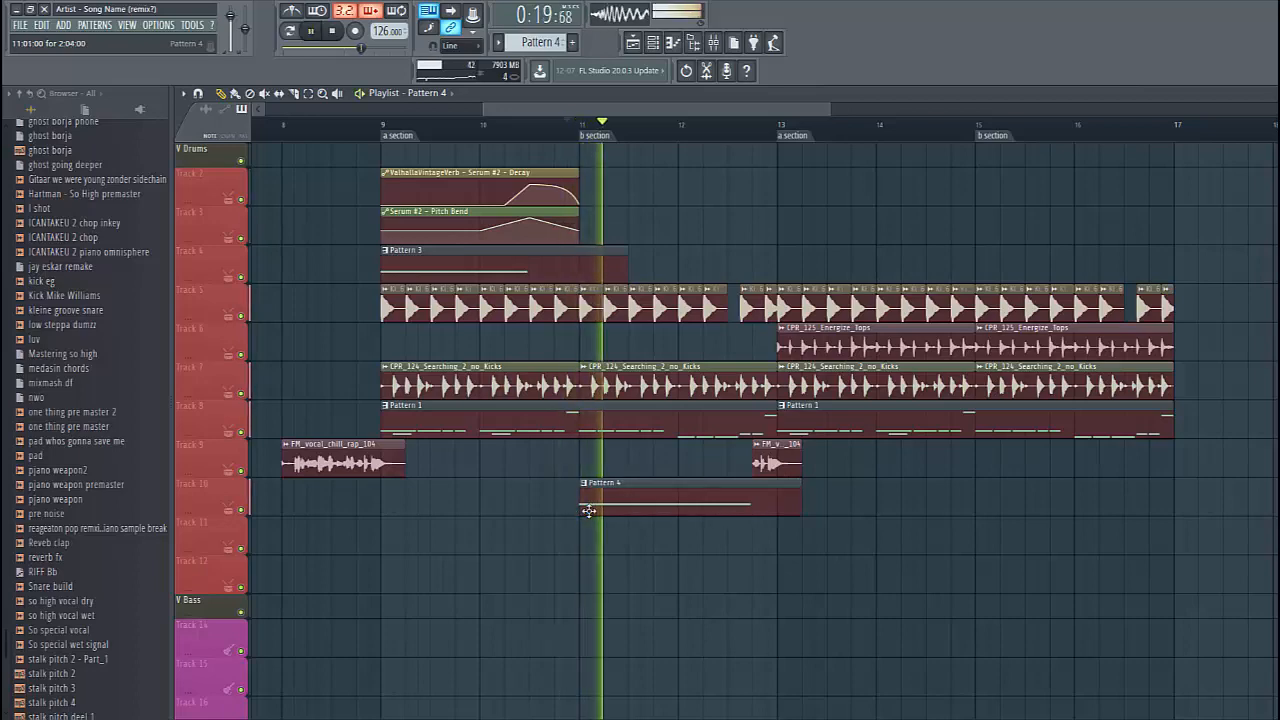
Step: Review the Gross Beat, Kickstart and ValhallaVintageVerb effects on the Serum #3 mixer track during playback
key("F9")
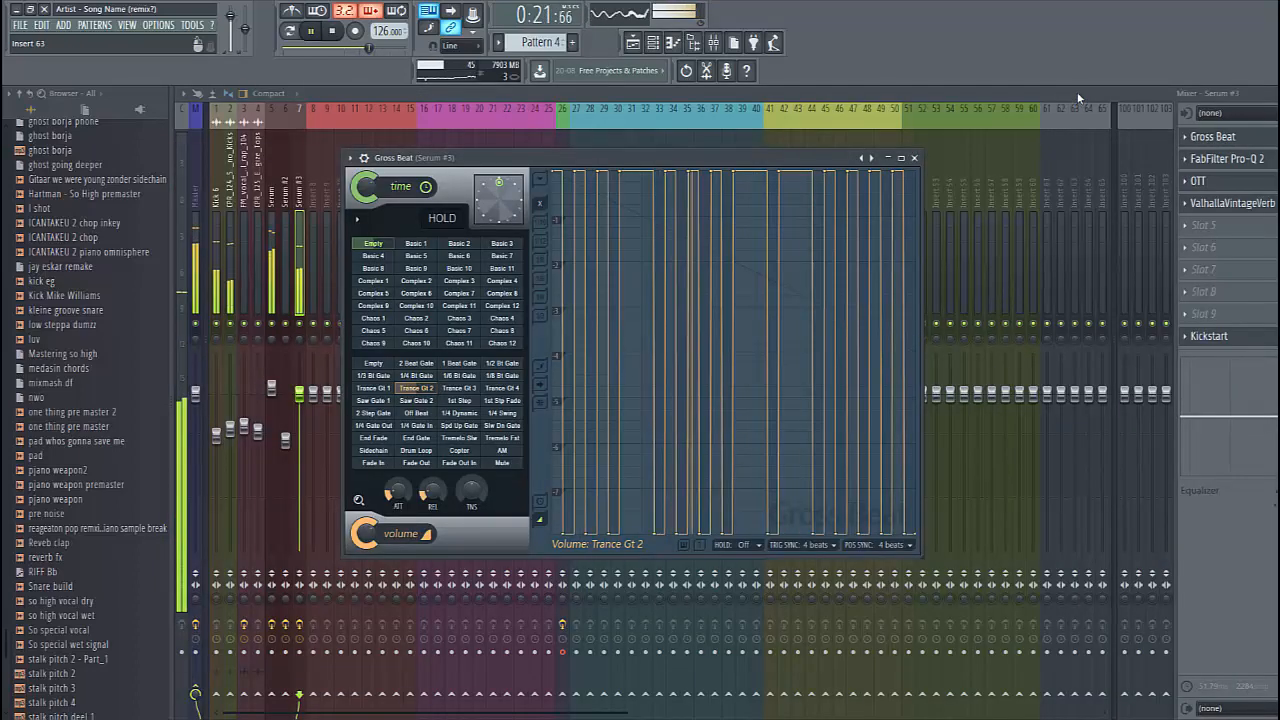
left_click(1213, 137)
left_click(1209, 336)
left_click(1230, 203)
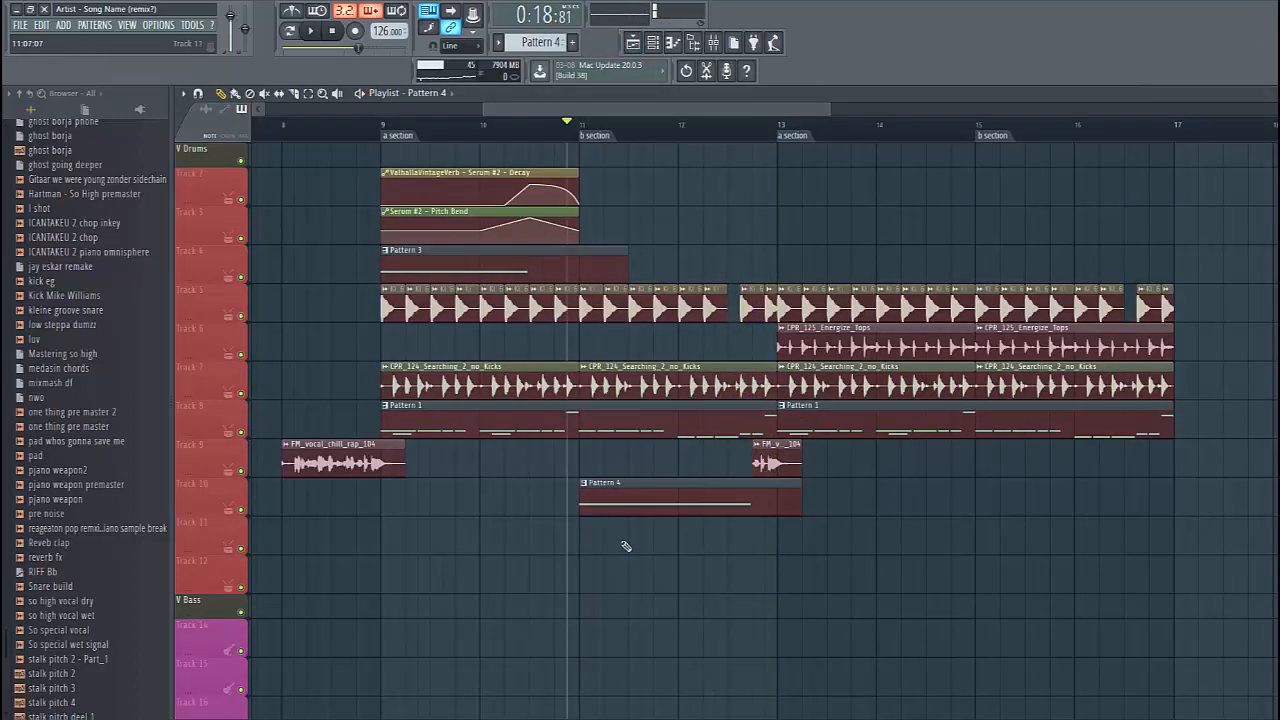
Step: Move the Pattern 4 clip from Track 10 up to Track 4, directly after the Pattern 3 clip at bar 11
left_click(617, 488, "ctrl")
key("shift+Up")
key("shift+Up")
key("shift+Up")
key("shift+Up")
key("shift+Up")
key("shift+Up")
key("shift+Up")
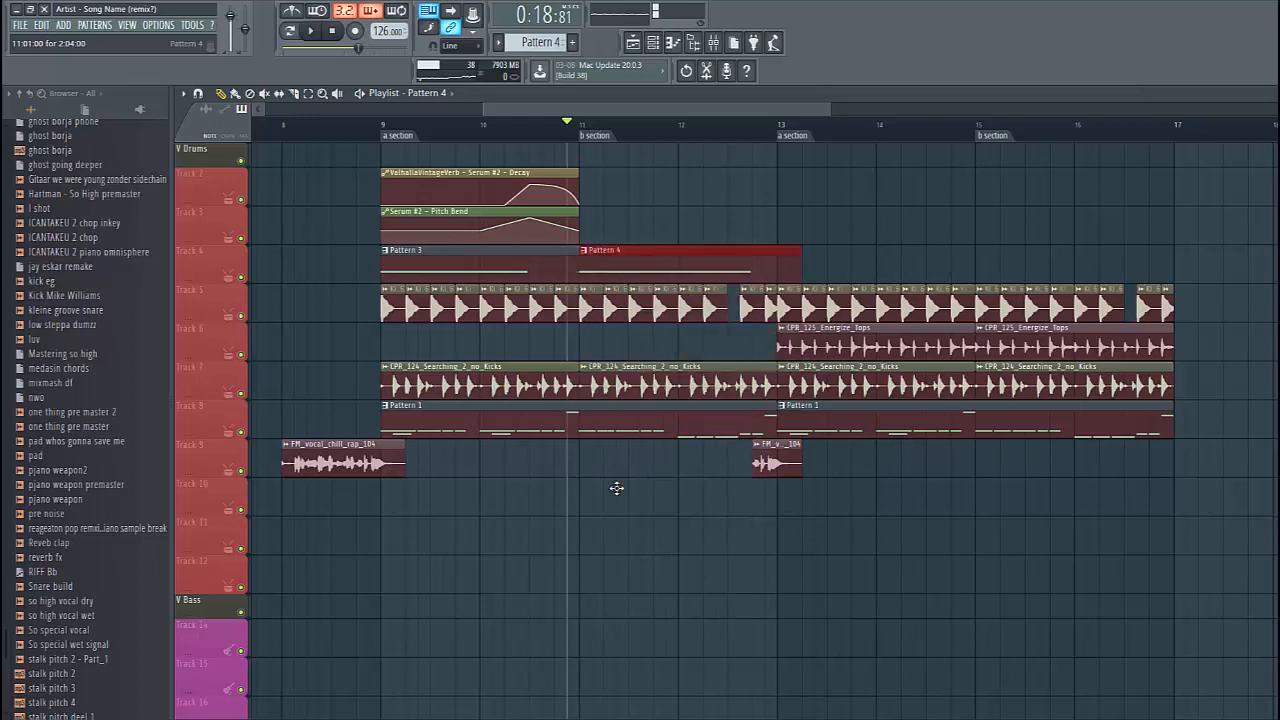
key("shift+Down")
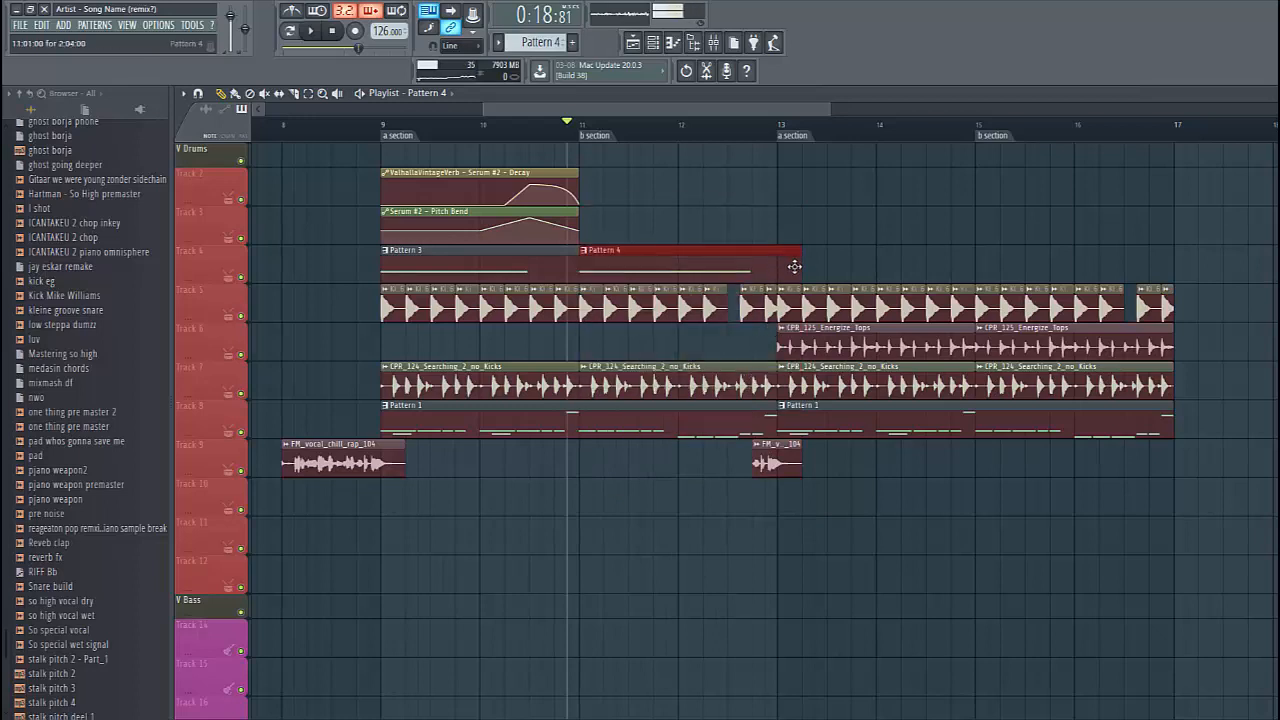
Step: Duplicate the Serum #2 Decay and Pitch Bend automation clips with the Pattern 3 and Pattern 4 clips, aligning the copies to start at bar 13
left_click_drag(794, 266, 372, 179)
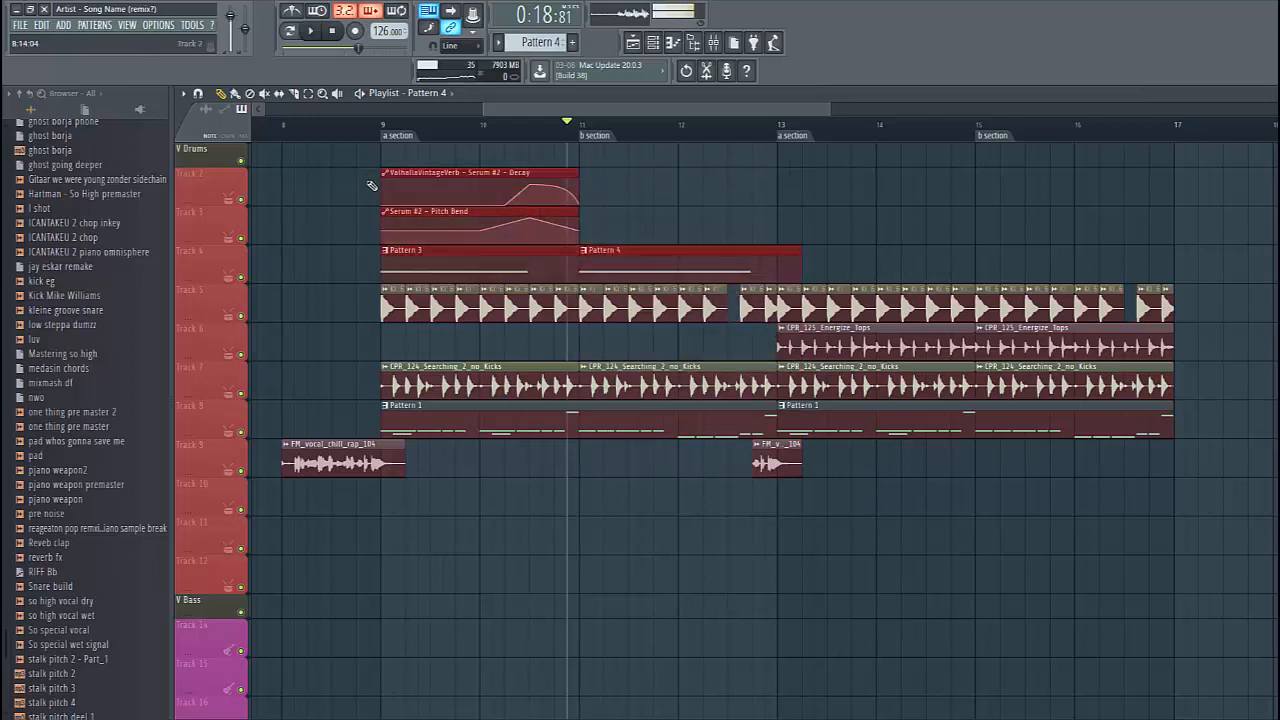
key("ctrl+b")
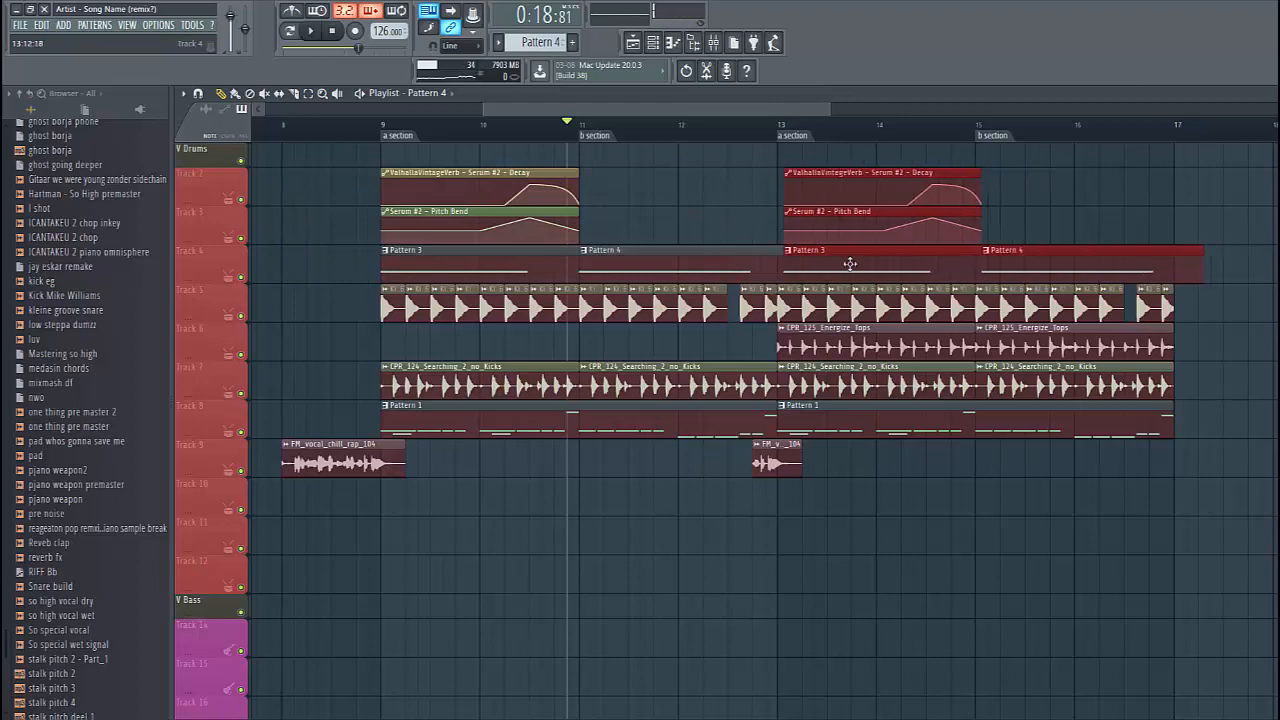
left_click_drag(849, 263, 846, 263)
scroll(811, 260, "up", 3)
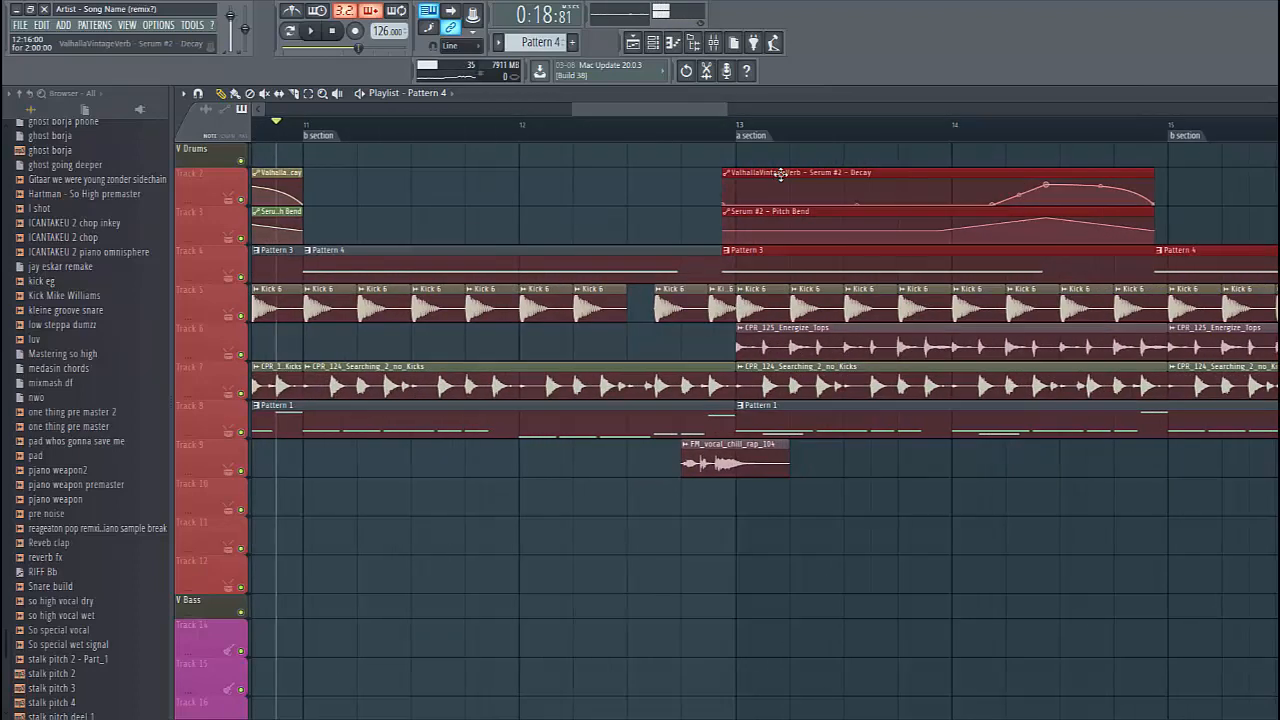
left_click_drag(780, 175, 793, 176)
scroll(734, 208, "down", 4)
Step: Audition the arrangement from bar 8 through the first a section and into the b section
left_click(367, 126)
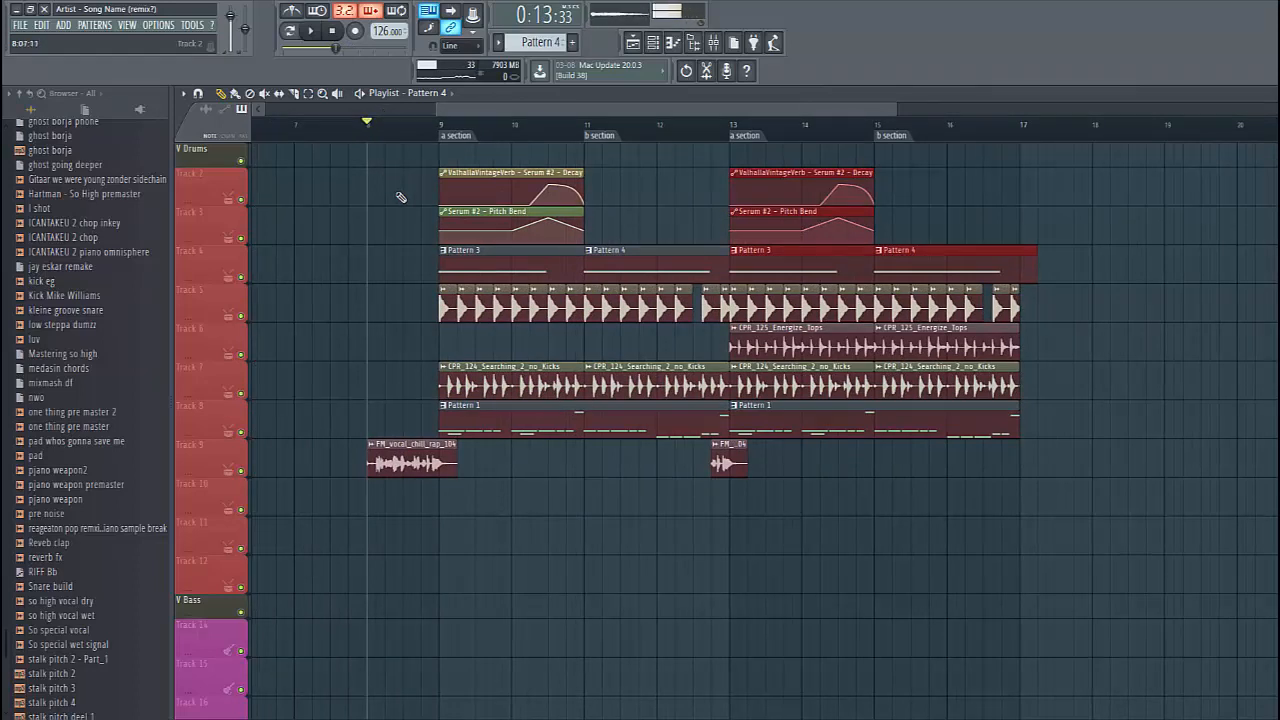
key("space")
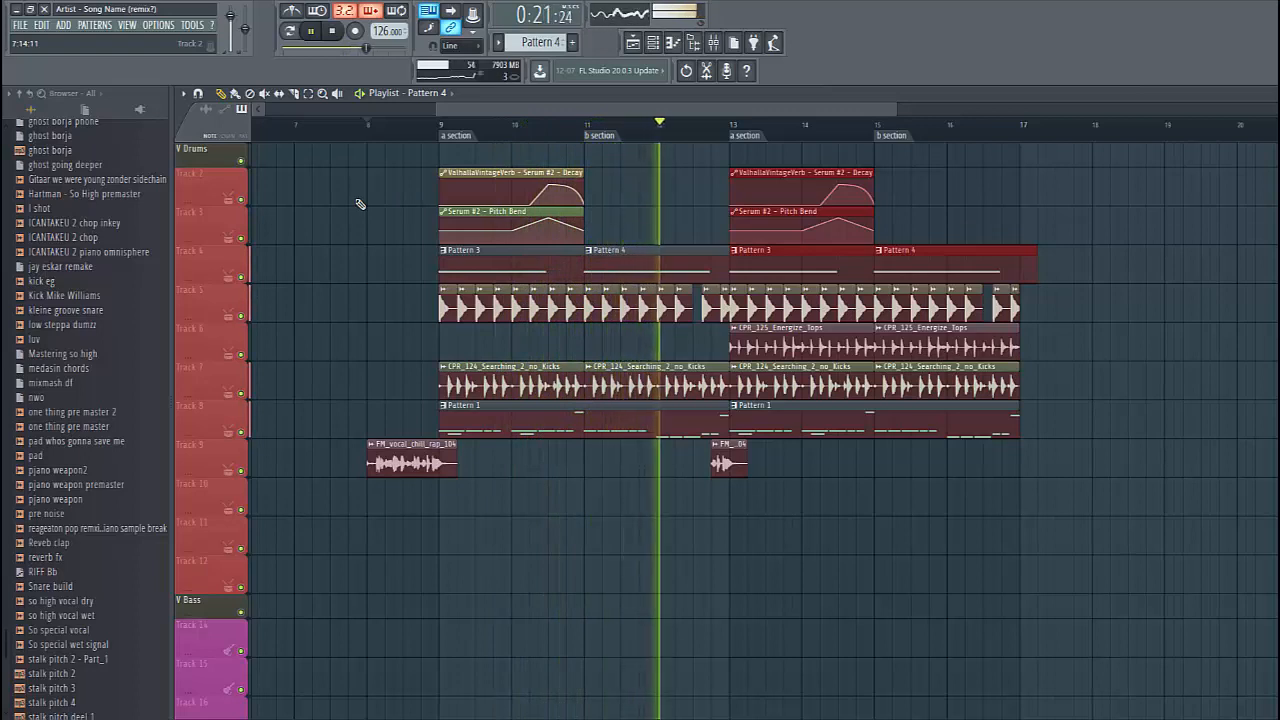
key("space")
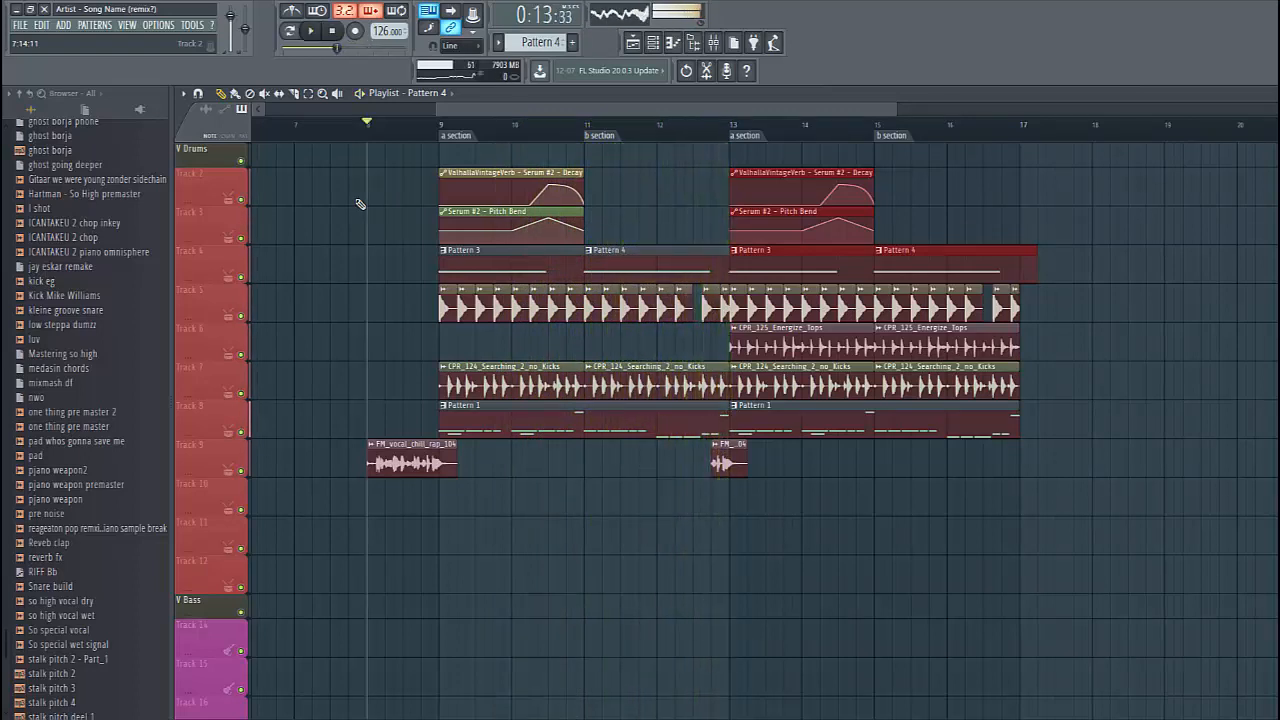